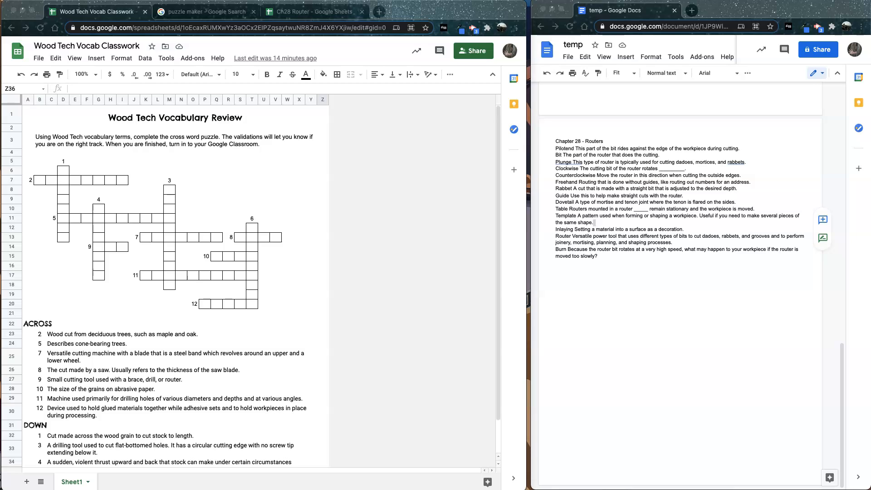
Step: Fill the 9 Across answer with "bit", one letter per cell, starting in cell G14 of the vocabulary crossword
left_click(100, 249)
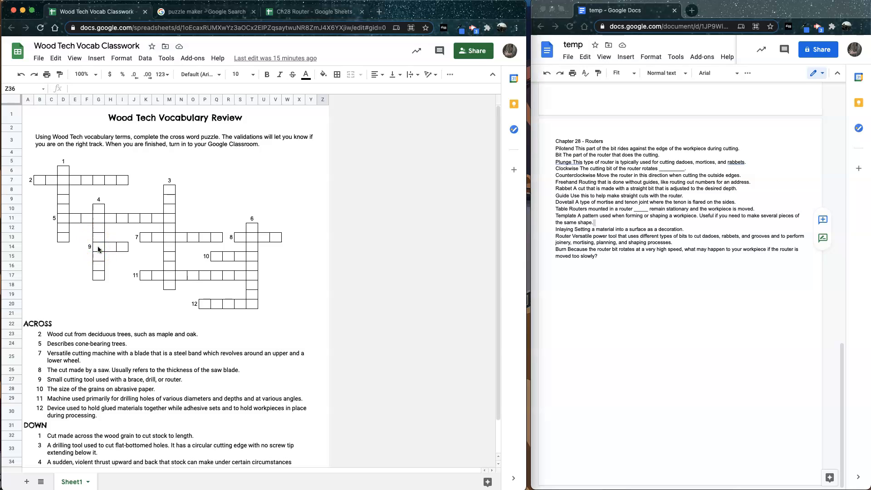
left_click(99, 248)
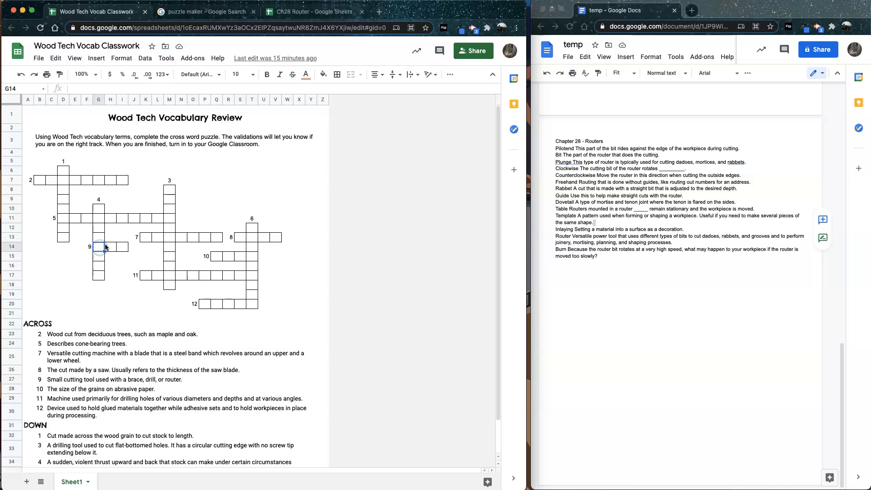
type("b")
key("Tab")
type("i")
key("Tab")
key("Left")
key("Left")
key("Down")
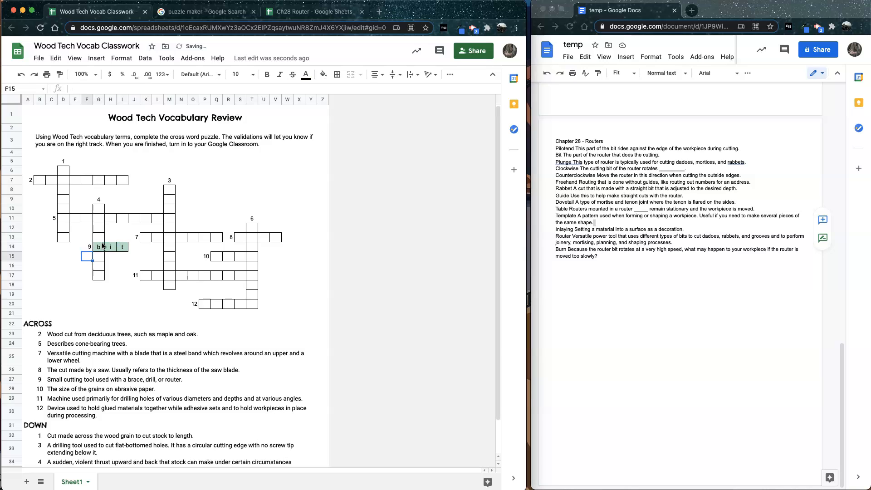
Step: Test the letter "e" in cells G15 and G16 of 4 Down, and clear the test letters from the crossword
type("e")
key("Return")
type("e")
key("Return")
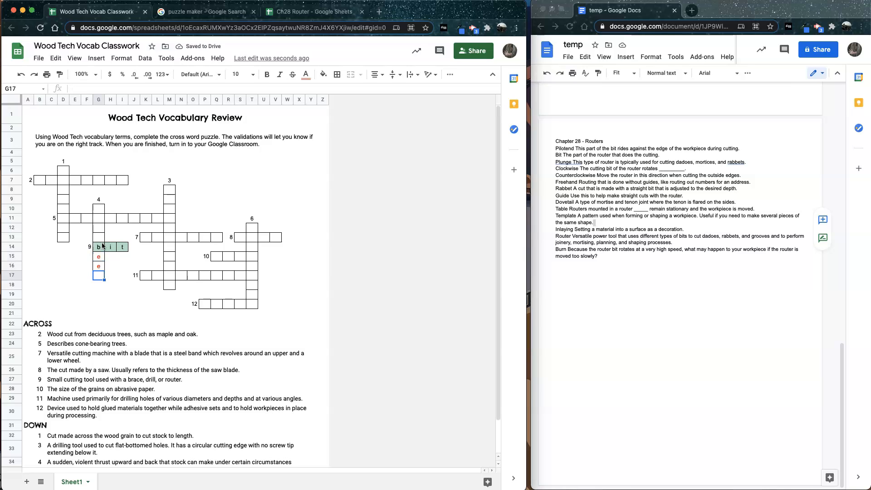
key("Up")
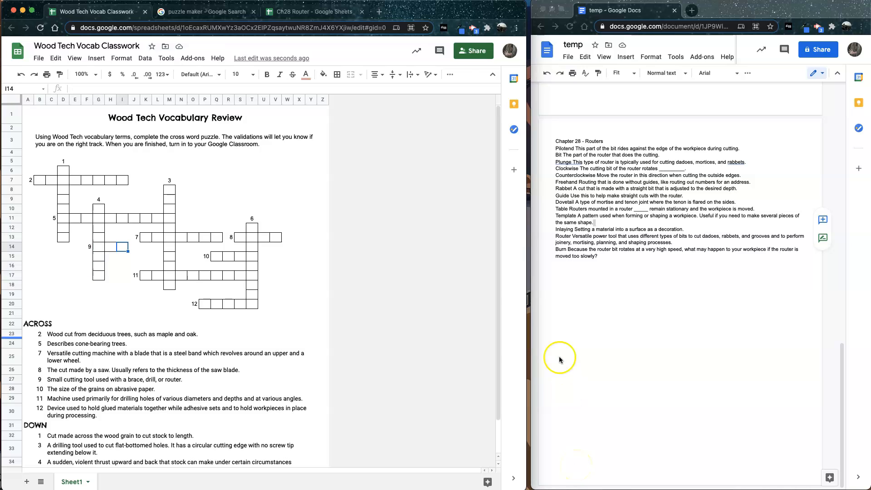
Step: Open Discovery Education Puzzlemaker from the "puzzle maker" search results and start a new Criss-Cross puzzle
left_click(565, 168)
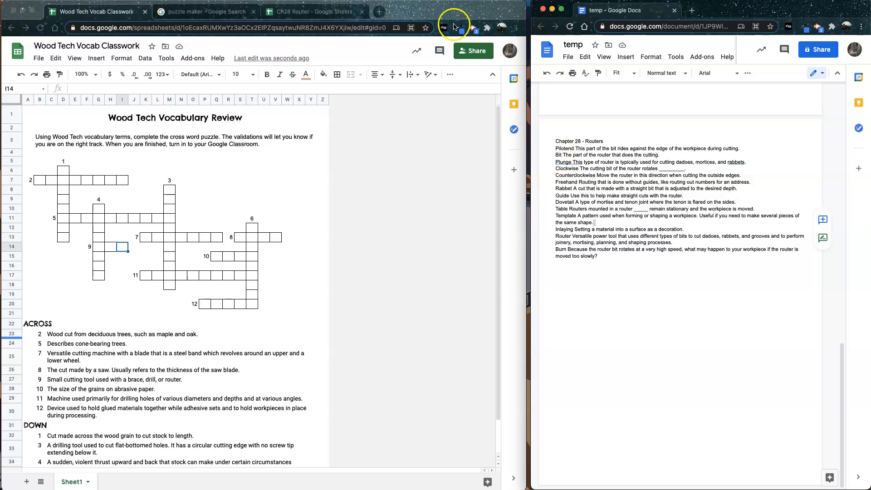
left_click(195, 21)
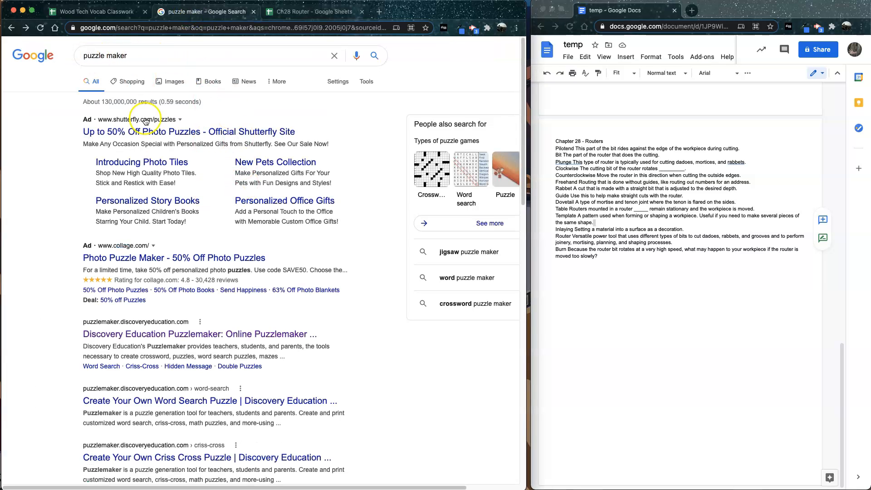
left_click(154, 335)
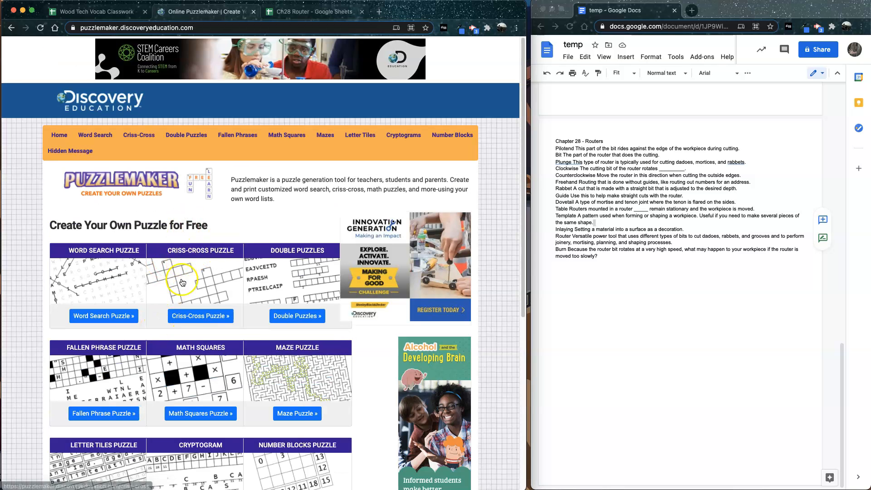
left_click(207, 317)
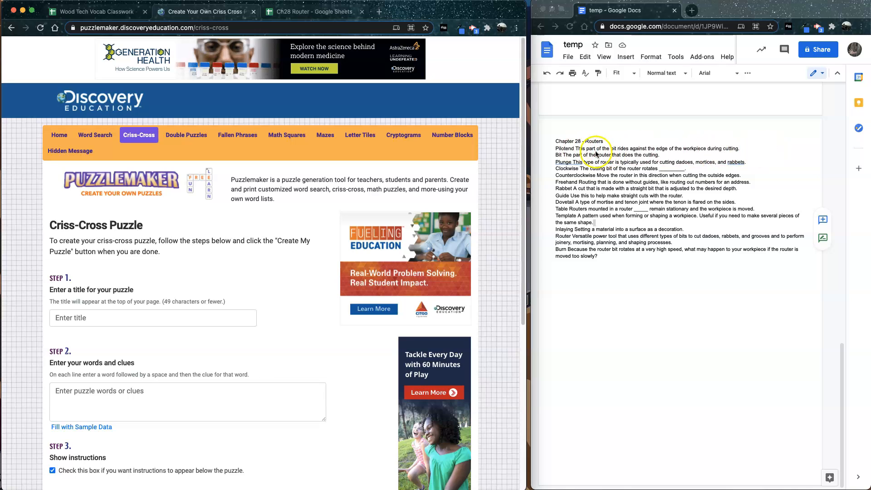
Step: Copy the Chapter 28 router words and clues, Pilotend through Burn, from the temp document into Puzzlemaker's words and clues field
left_click(573, 151)
left_click_drag(559, 151, 614, 257)
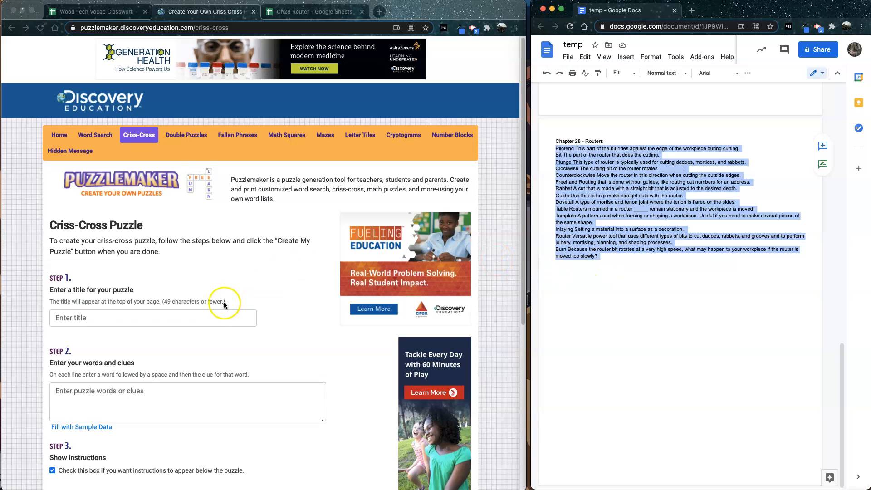
left_click(94, 405)
scroll(107, 386, "down", 2)
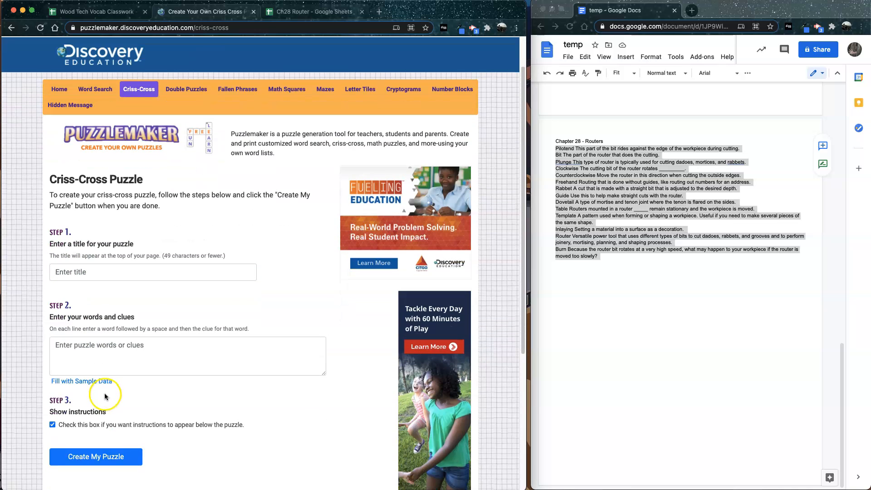
left_click(108, 357)
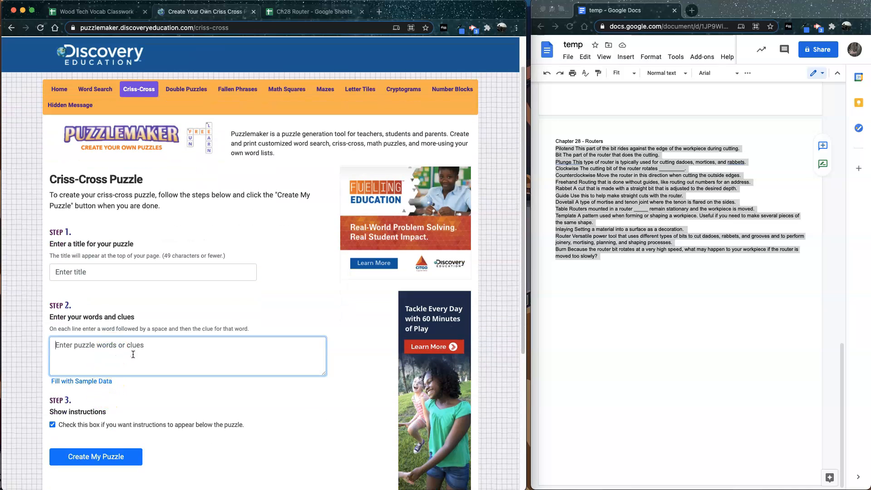
type("Pilotend This part of the bit rides against the edge of the workpiece during cutting. Bit The part of the router that does the cutting. Plunge This type of router is typically used for cutting dadoes, mortices, and rabbets. Clockwise The cutting bit of the router rotates _________. Counterclockwise Move the router in this direction when cutting the outside edges. Freehand Routing that is done without guides, like routing out numbers for an address. Rabbet A cut that is made with a straight bit that is adjusted to the desired depth. Guide Use this to help make straight cuts with the router. Dovetail A type of mortise and tenon joint where the tenon is flared on the sides. Table Routers mounted in a router _____ remain stationary and the workpiece is moved. Template A pattern used when forming or shaping a workpiece. Useful if you need to make several pieces of the same shape. Inlaying Setting a material into a surface as a decoration. Router Versatile power tool that uses different types of bits to cut dadoes, rabbets, and grooves and to perform joinery, mortising, planning, and shaping processes. Burn Because the router bit rotates at a very high speed, what may happen to your workpiece if the router is moved too slowly?")
left_click(258, 399)
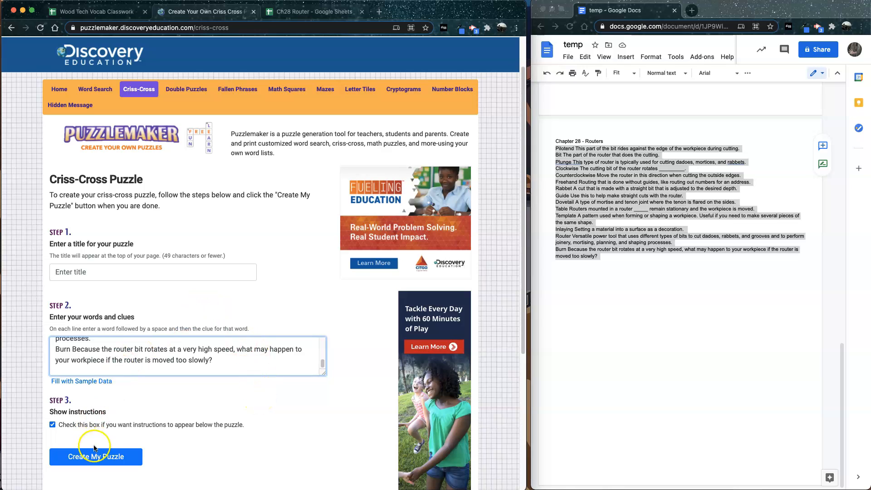
Step: Turn off the instructions below the puzzle and create the criss-cross puzzle
scroll(166, 454, "down", 3)
left_click(51, 345)
left_click(106, 380)
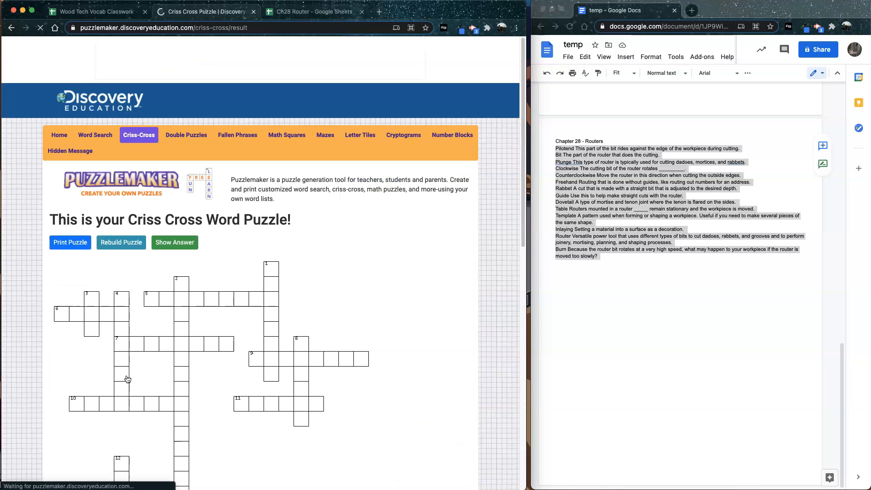
Step: Rebuild the criss-cross puzzle to generate a different layout of the words
scroll(412, 345, "down", 3)
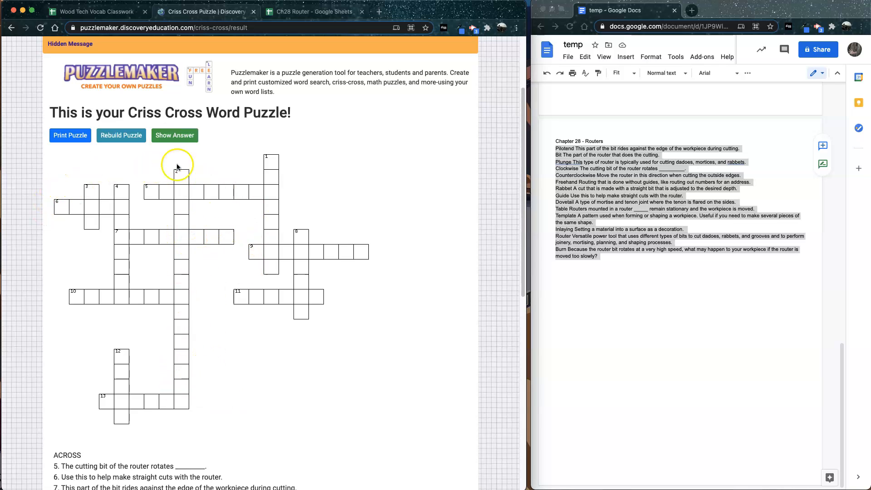
left_click(117, 138)
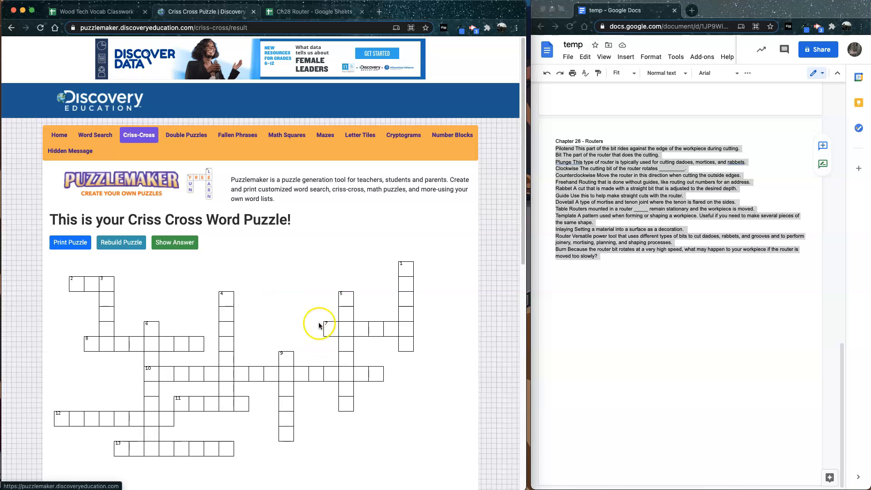
scroll(429, 395, "down", 3)
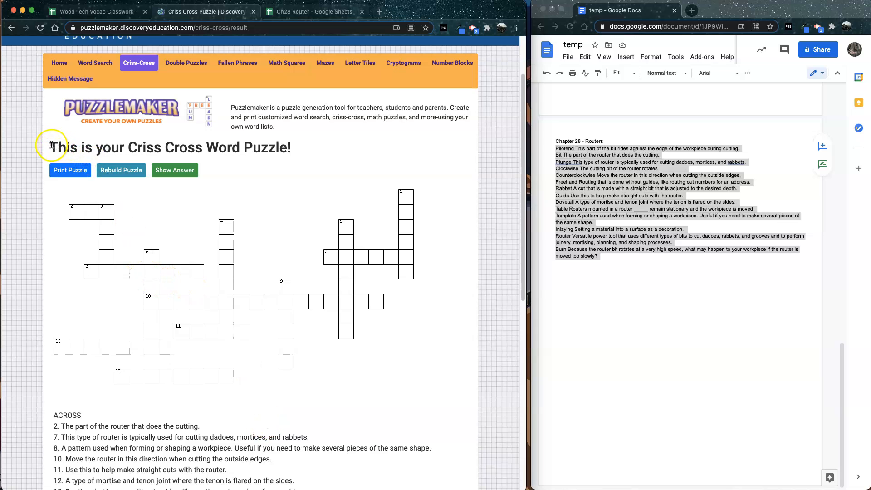
Step: Copy the puzzle heading, grid and Across and Down clues, and paste them below the router word list in the temp document
left_click_drag(50, 145, 200, 454)
scroll(376, 420, "down", 1)
scroll(366, 398, "down", 4)
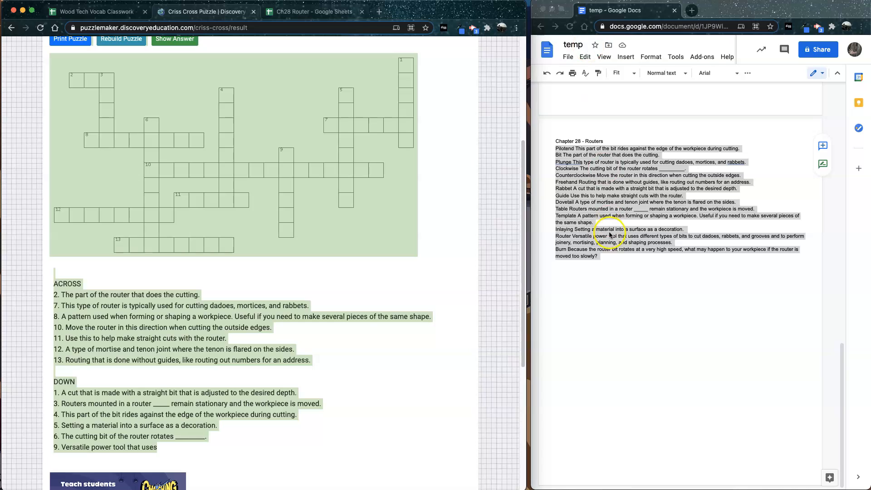
left_click(600, 264)
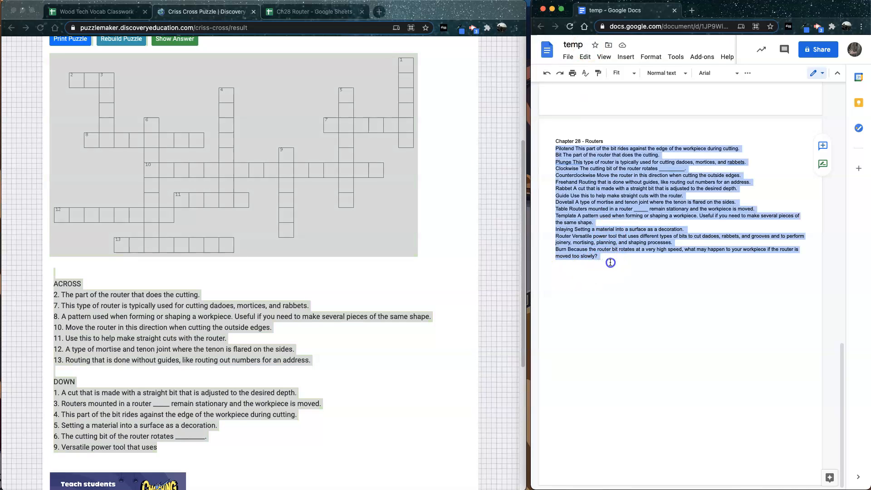
left_click(608, 266)
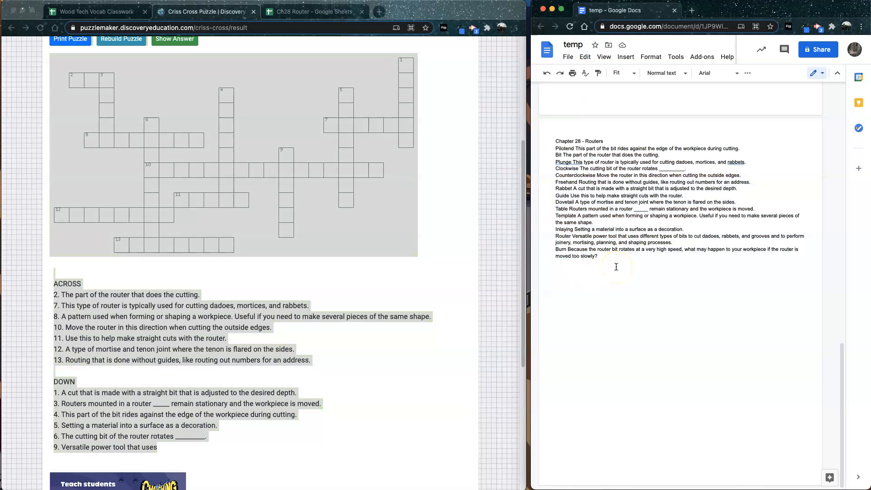
key("Return")
key("super+v")
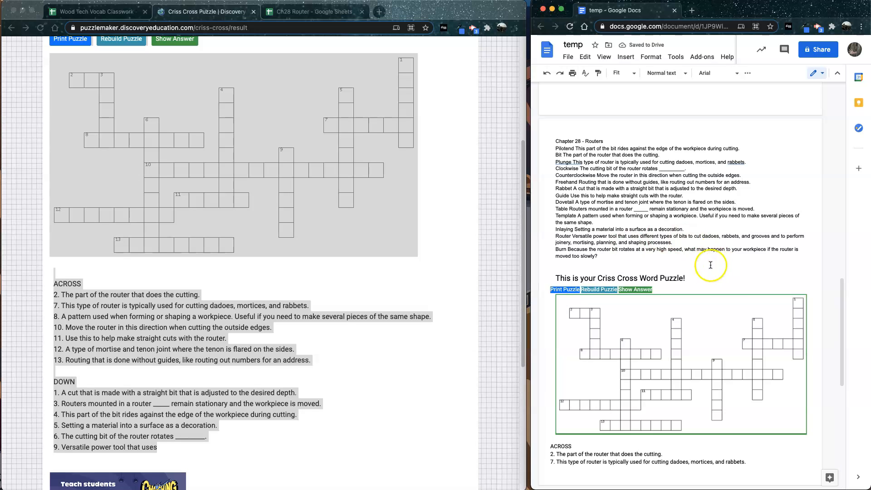
scroll(662, 421, "down", 4)
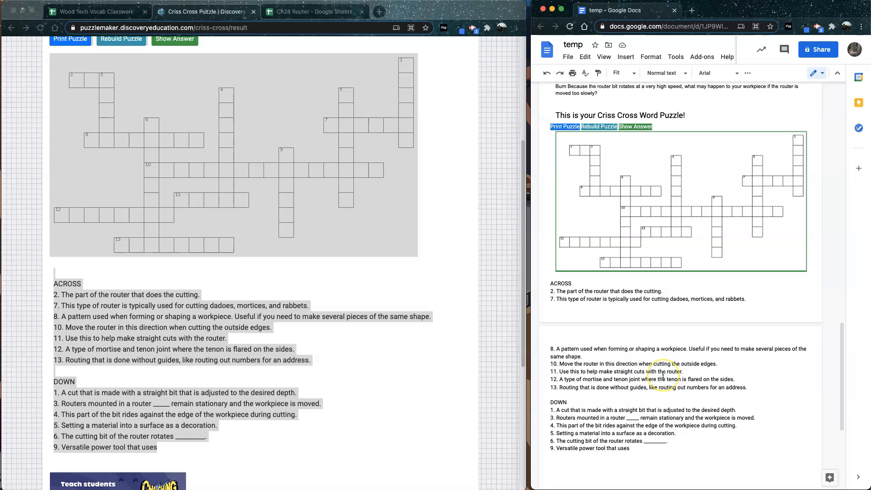
scroll(735, 363, "up", 1)
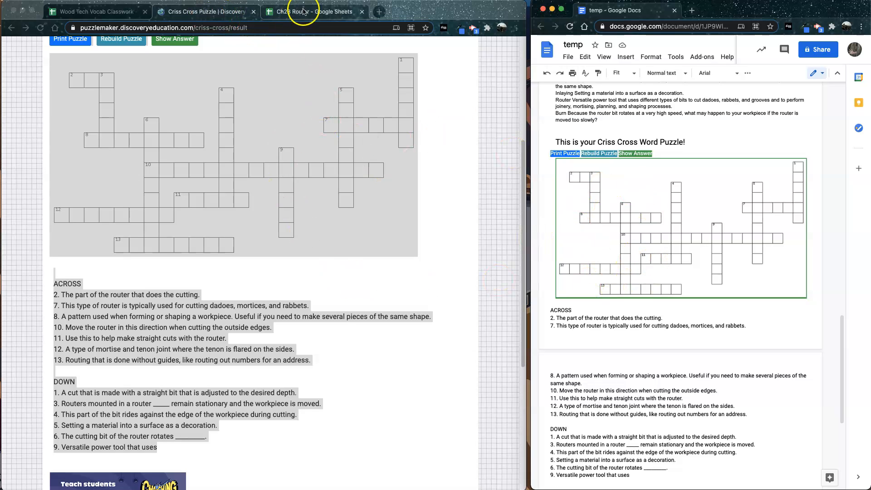
Step: Switch to the Ch28 Router spreadsheet and resize columns A to Z to a width of 25 pixels
left_click(316, 12)
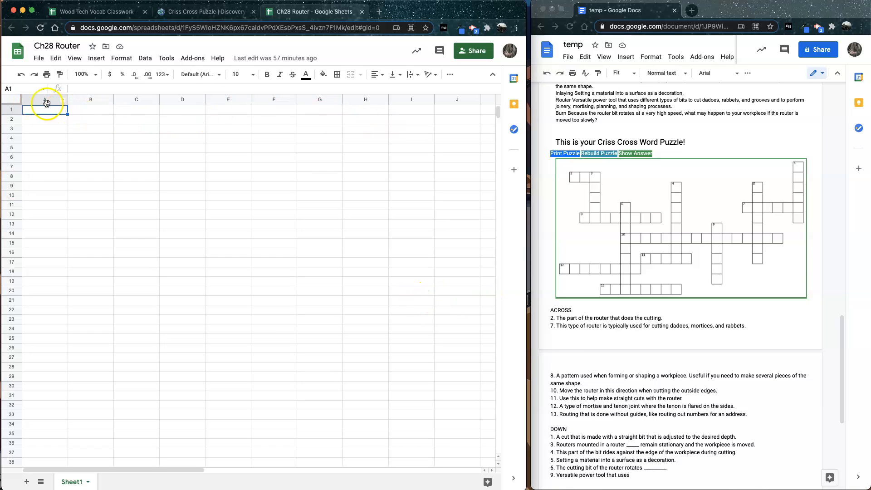
left_click_drag(31, 101, 586, 128)
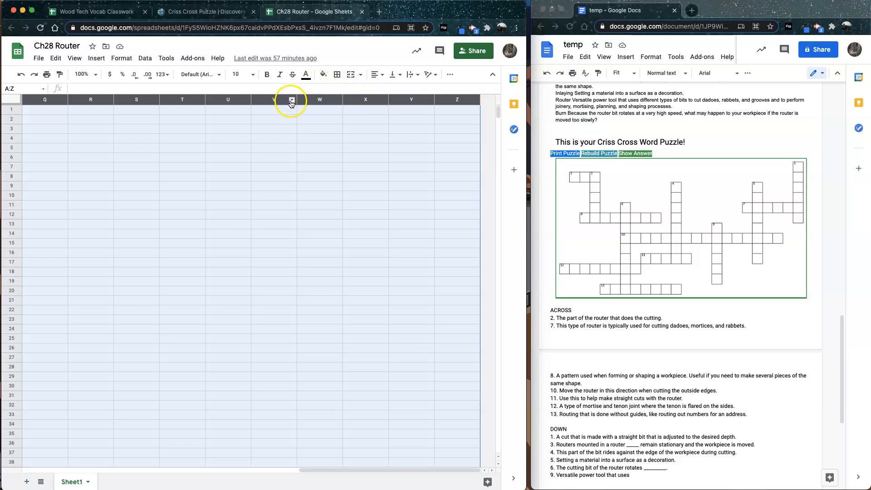
right_click(259, 103)
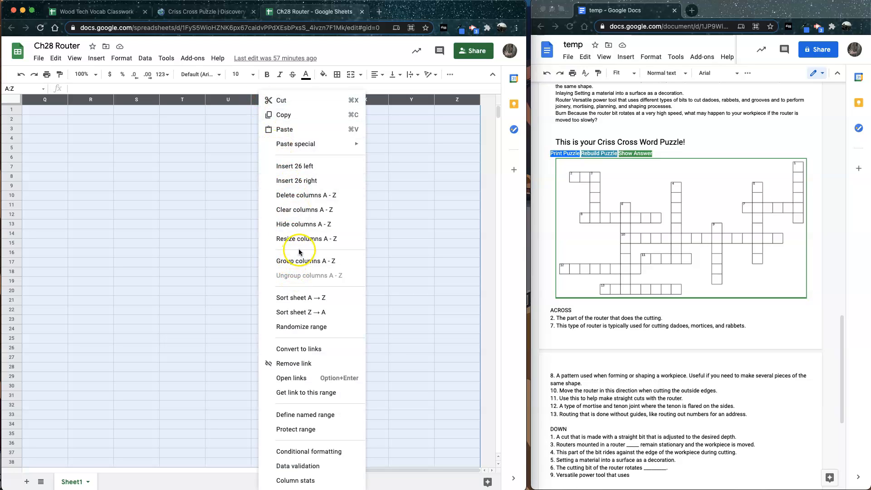
left_click(327, 240)
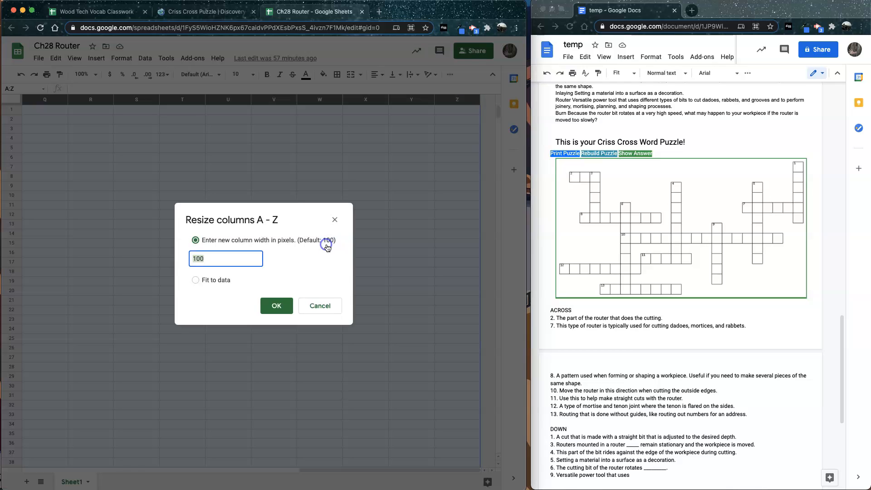
type("25")
left_click(269, 324)
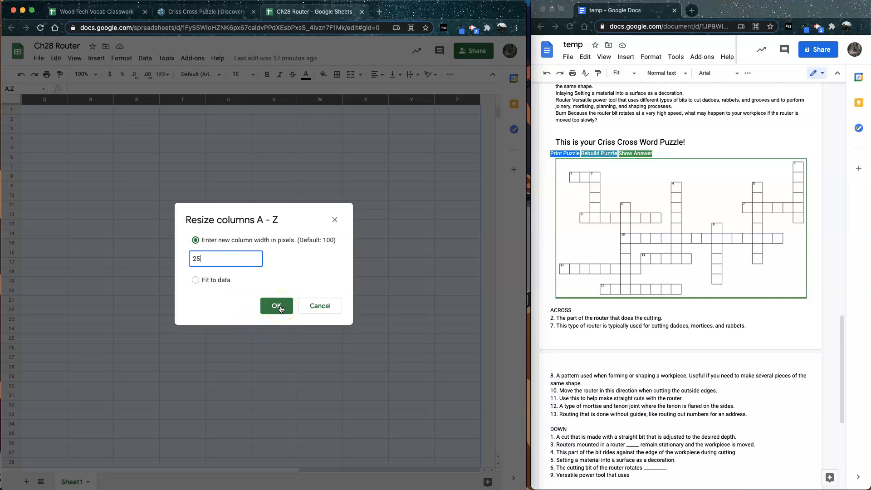
left_click(278, 307)
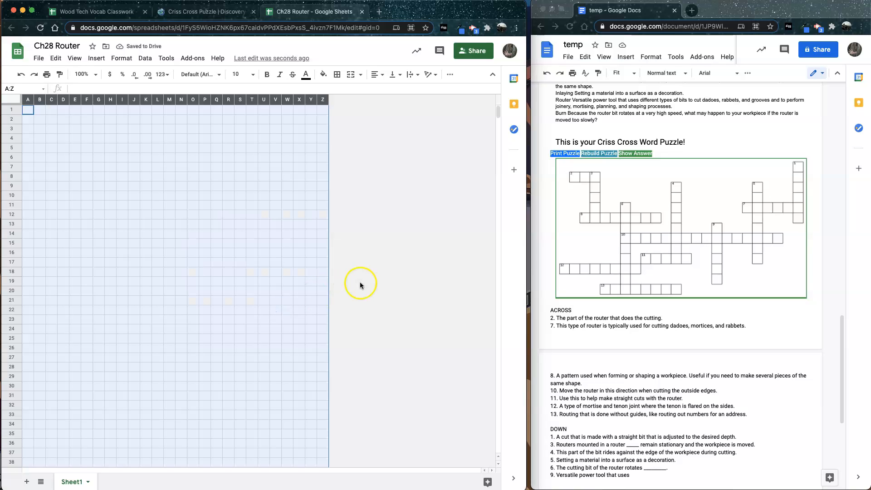
left_click(54, 177)
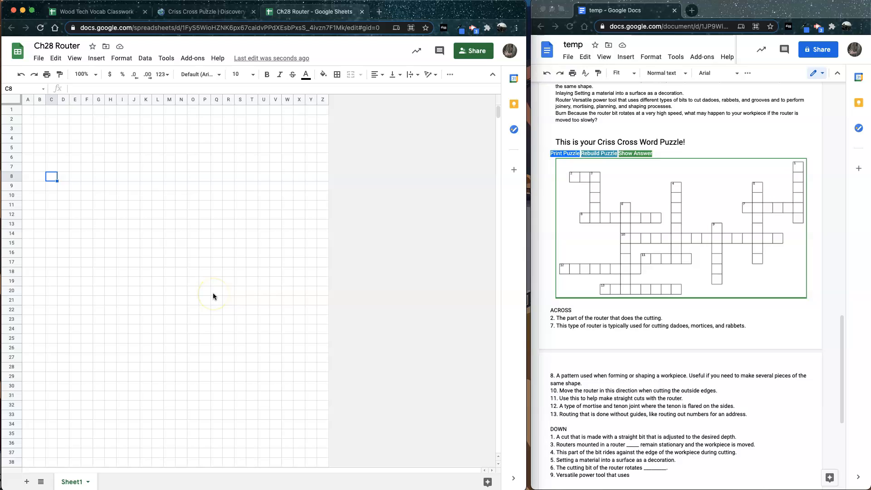
left_click(27, 110)
left_click_drag(27, 110, 326, 403)
left_click(320, 131)
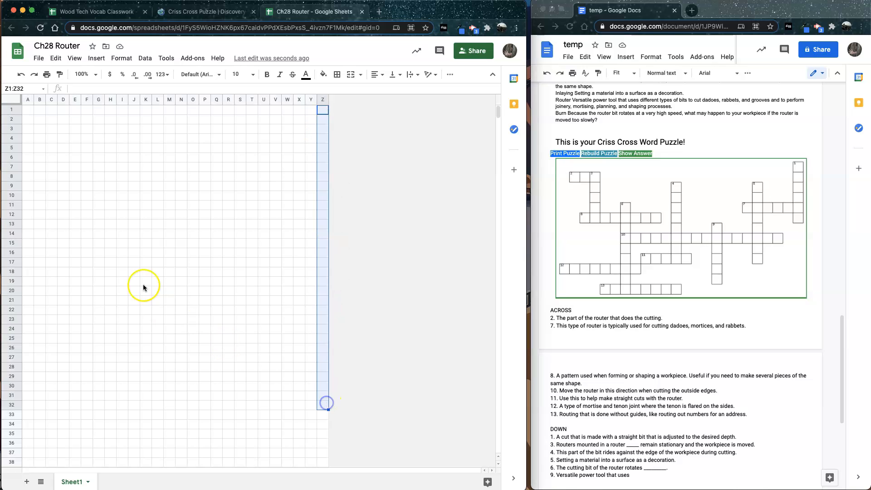
left_click_drag(26, 111, 34, 380)
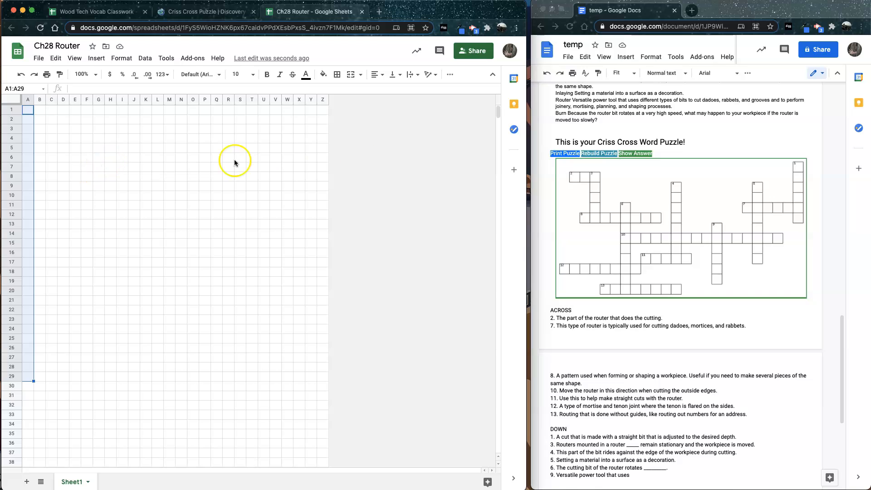
Step: Enter the 2 Across answer "bit" one letter per cell across B2:D2
left_click(41, 120)
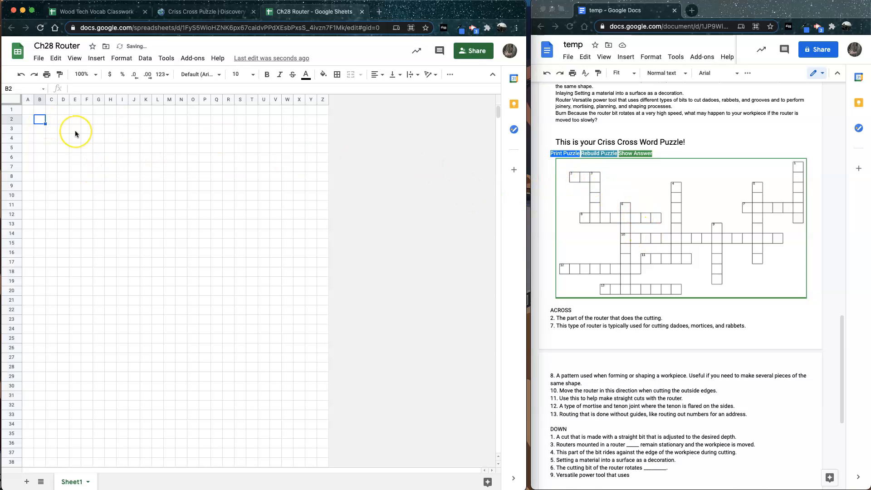
type("b")
key("Right")
type("i")
key("Right")
type("t")
Step: Complete the 3 Down answer "table" from the t in D2 by entering a, b, l and e down D3:D6
key("Down")
key("a")
key("Down")
key("b")
key("Down")
key("l")
key("Down")
type("e")
Step: Enter the 8 Across answer "template" across C6:J6, sharing the e in cell D6
key("Left")
type("t")
key("Right")
key("Right")
key("m")
key("Right")
key("p")
key("Right")
key("l")
key("Right")
key("a")
key("Right")
key("t")
key("Right")
type("e")
Step: Enter the 6 Down answer "clockwise" one letter per cell down G5:G13, sharing the l in cell G6
left_click(98, 148)
type("c")
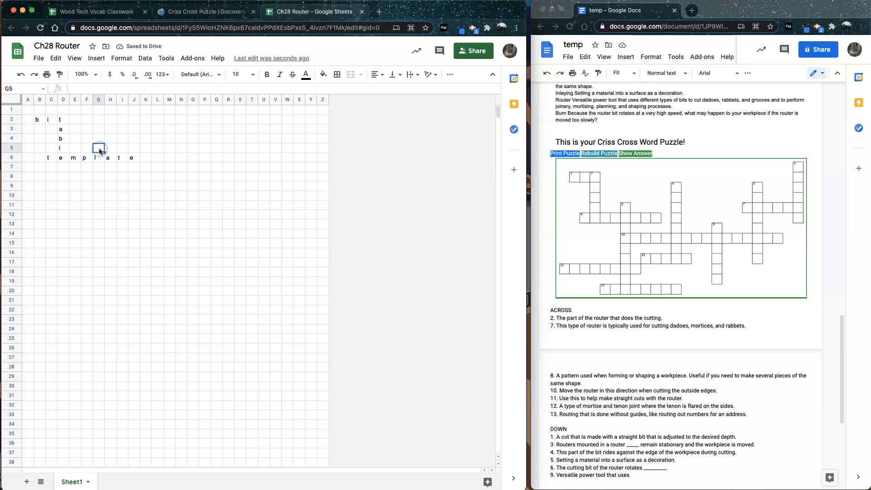
key("Down")
key("Down")
type("o")
key("Down")
type("c")
key("Down")
key("k")
key("Down")
key("w")
key("Down")
key("i")
key("Down")
key("s")
key("Down")
type("e")
Step: Enter the 10 Across answer "counterclockwise" one letter per cell across G8:V8, sharing the c in cell G8
left_click(107, 178)
type("o")
key("Right")
key("u")
key("Right")
key("n")
key("Right")
type("t")
key("Right")
key("e")
key("Right")
key("r")
key("Right")
key("c")
key("Right")
key("l")
key("Right")
key("o")
key("Right")
key("c")
key("Right")
key("k")
key("Right")
key("w")
key("Right")
key("i")
key("Right")
key("s")
key("Right")
type("e")
Step: Enter the 13 Across answer "freehand" across E13:L13, sharing the e in cell G13
left_click(77, 229)
type("f")
key("Right")
key("r")
key("Right")
key("Right")
key("e")
key("Right")
scroll(655, 227, "up", 2)
scroll(655, 227, "down", 4)
key("h")
key("Right")
key("a")
key("Right")
key("n")
key("Right")
type("d")
Step: Enter the 12 Across answer "dovetail" across A11:H11, sharing the i in cell G11
left_click(108, 208)
type("l")
key("Left")
key("Left")
key("a")
key("Left")
key("t")
key("Left")
key("e")
key("Left")
key("v")
key("Left")
key("o")
key("Left")
type("d")
Step: Enter the 11 Across answer "guide" one letter per cell across I10:M10
left_click(121, 195)
type("g")
key("Right")
key("u")
key("Right")
key("i")
key("Right")
key("d")
key("Right")
type("e")
Step: Complete the 4 Down answer "pilotend" in L3:L10, using the existing e in L8 and d in L10
left_click(157, 187)
type("n")
key("Up")
key("t")
key("Up")
key("o")
key("Up")
key("l")
key("Up")
key("i")
key("Up")
type("p")
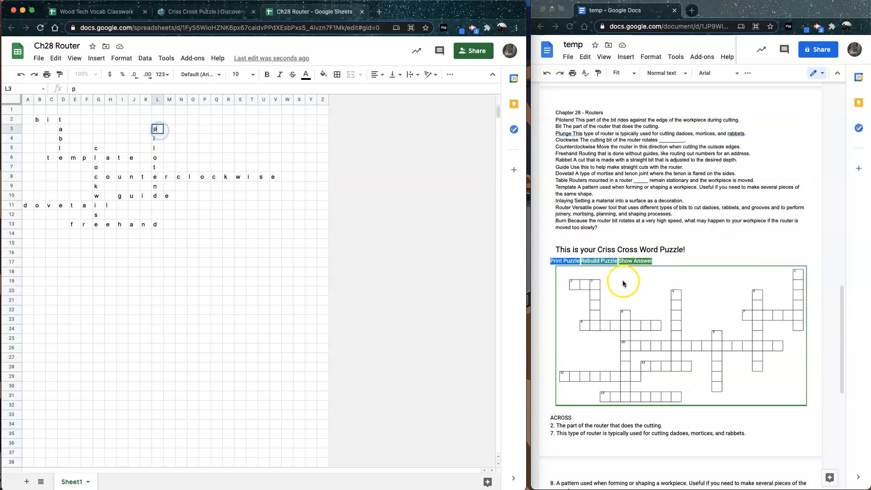
Step: Enter the 9 Down answer "router" down P7:P12, sharing the o in cell P8
left_click(204, 169)
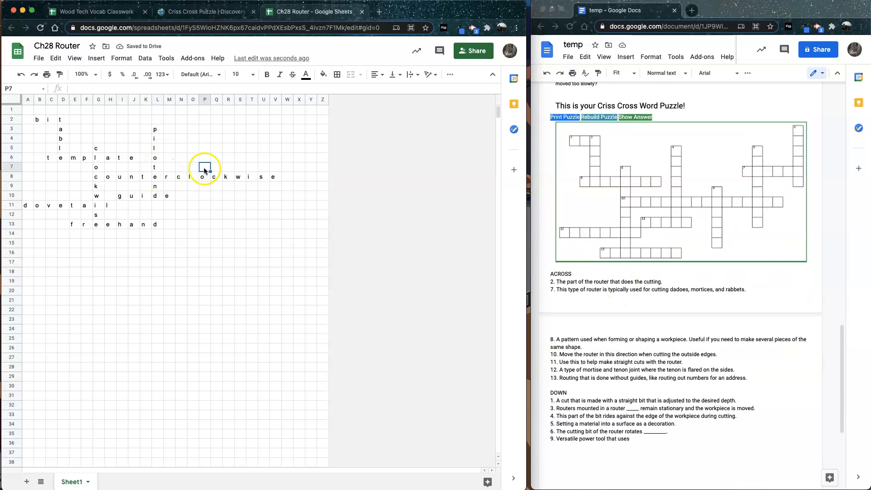
scroll(627, 288, "up", 4)
type("r")
left_click(208, 188)
type("u")
key("Down")
key("t")
key("Down")
key("e")
left_click(208, 215)
type("r")
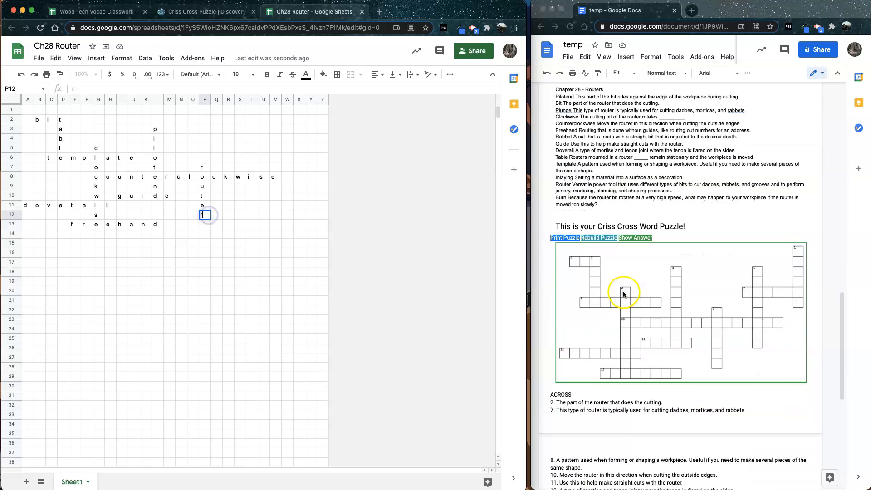
Step: Enter the 5 Down answer "inlaying" in T3:T10, sharing the i in cell T8
left_click(252, 196)
scroll(640, 296, "down", 5)
scroll(640, 296, "up", 3)
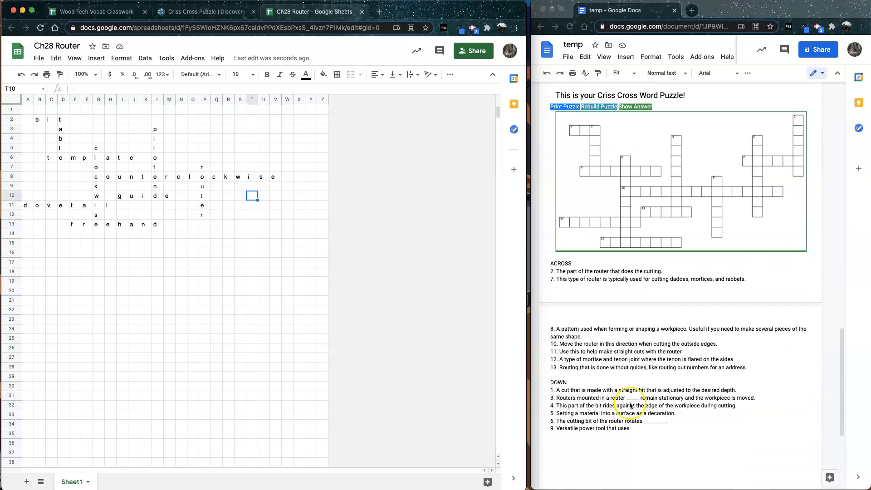
scroll(759, 194, "up", 3)
type("g")
left_click(255, 189)
type("n")
key("Up")
key("Up")
type("y")
key("Up")
key("a")
key("Up")
key("l")
key("Up")
key("n")
key("Up")
key("i")
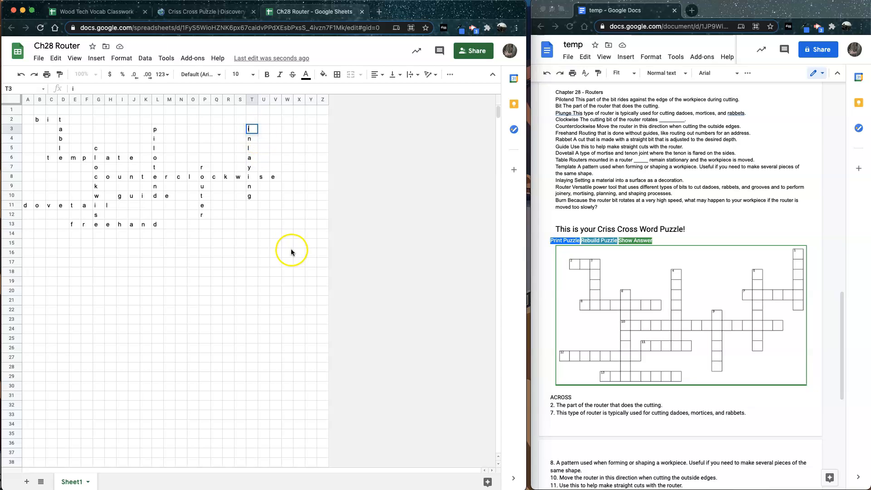
Step: Enter the 7 Across answer "plunge" one letter per cell across S5:X5, sharing the l in cell T5
left_click(238, 149)
type("p")
key("Right")
key("Right")
type("u")
key("Right")
type("n")
key("Right")
type("g")
key("Right")
type("e")
Step: Enter the 1 Down answer "rabbet" in X1:X6, sharing the e in cell X5
left_click(303, 157)
type("t")
scroll(612, 274, "down", 5)
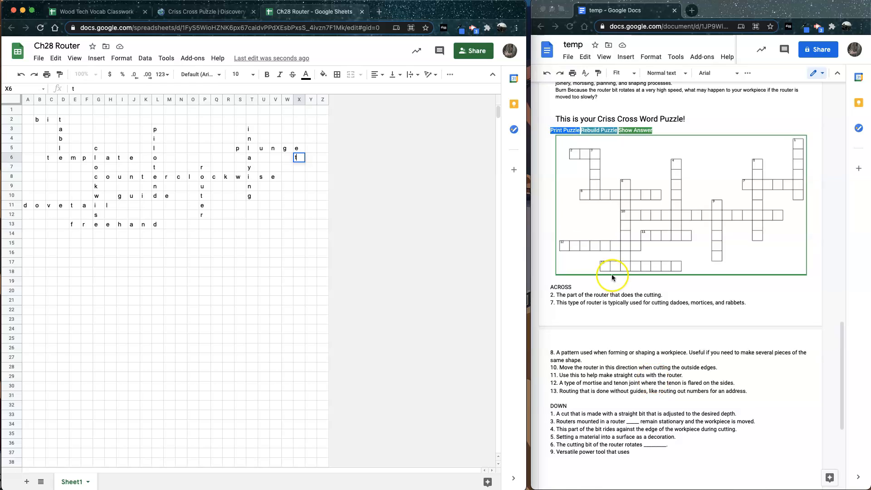
key("Up")
key("Up")
type("b")
key("Up")
key("b")
key("Up")
type("a")
key("Up")
type("r")
scroll(612, 274, "down", 1)
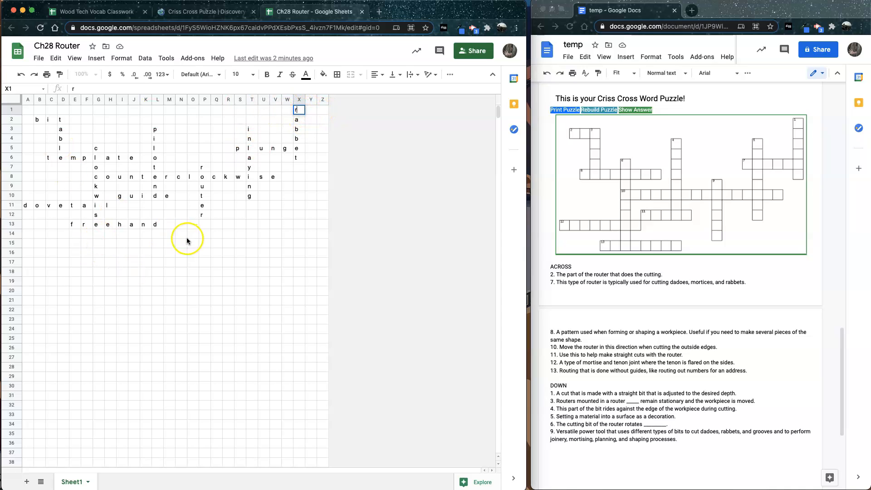
Step: Move the empty row 14 above row 1 and the empty column Z before column A to give the puzzle a margin
left_click(11, 235)
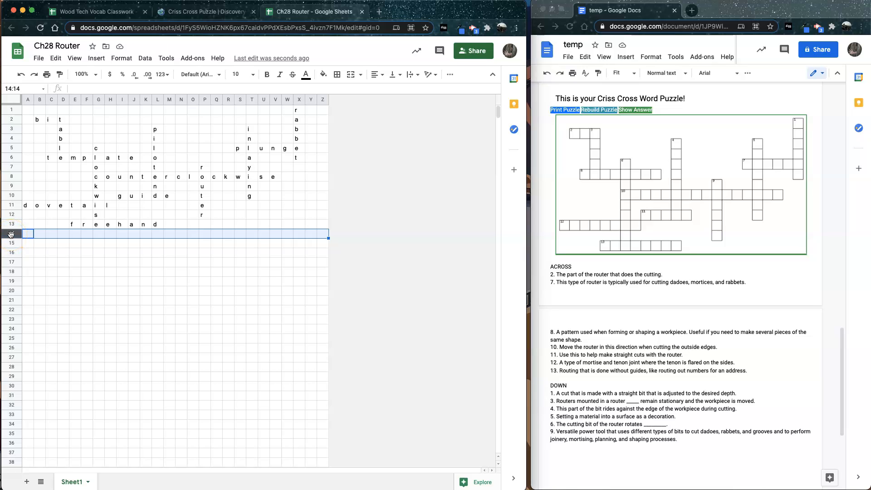
left_click_drag(11, 234, 9, 112)
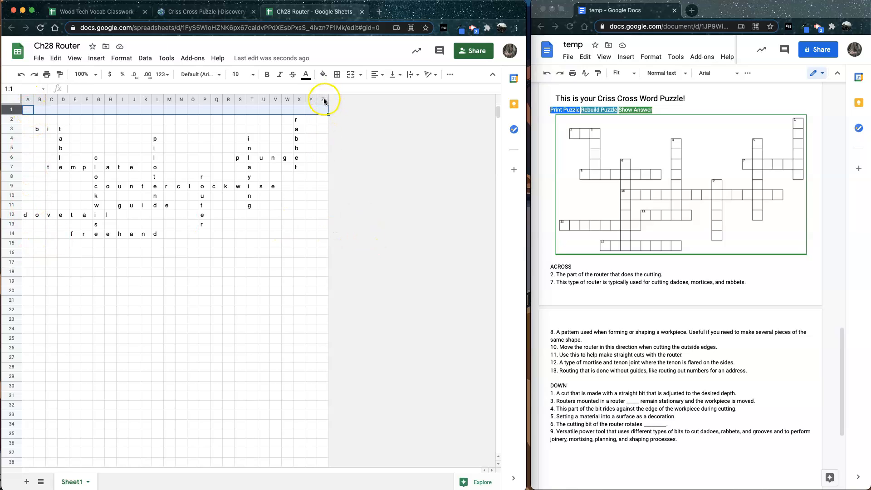
left_click(324, 99)
left_click_drag(323, 99, 29, 98)
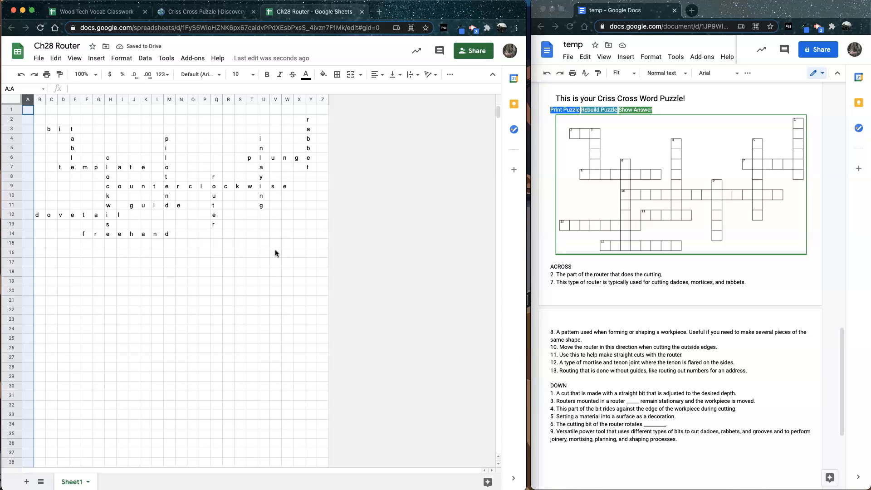
Step: Center the contents of A1:Z15 horizontally and align them to the middle vertically
left_click(82, 136)
left_click_drag(29, 111, 318, 242)
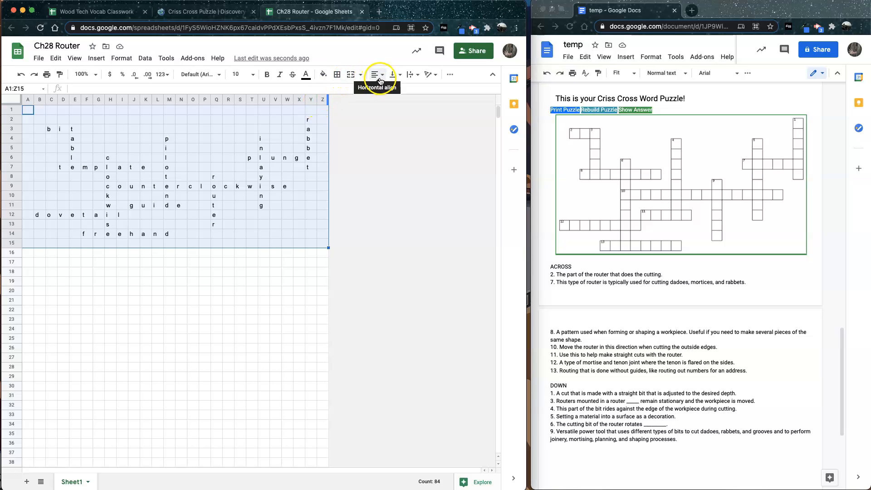
left_click(380, 78)
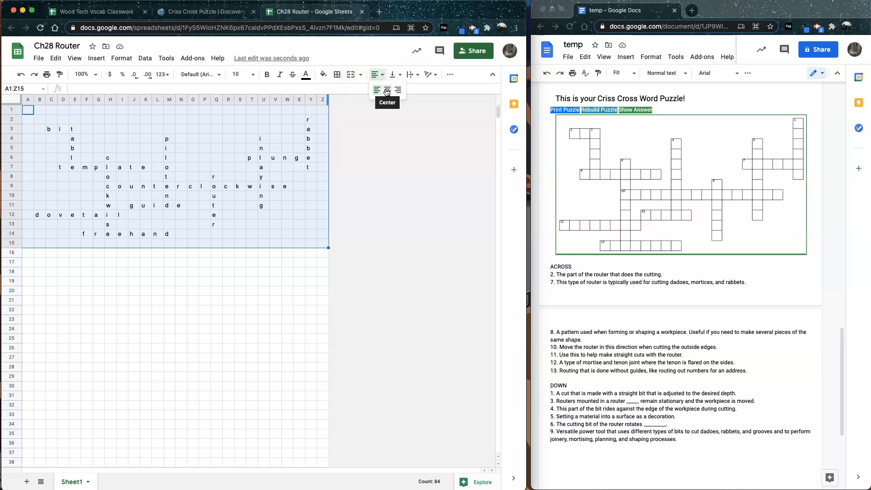
left_click(387, 91)
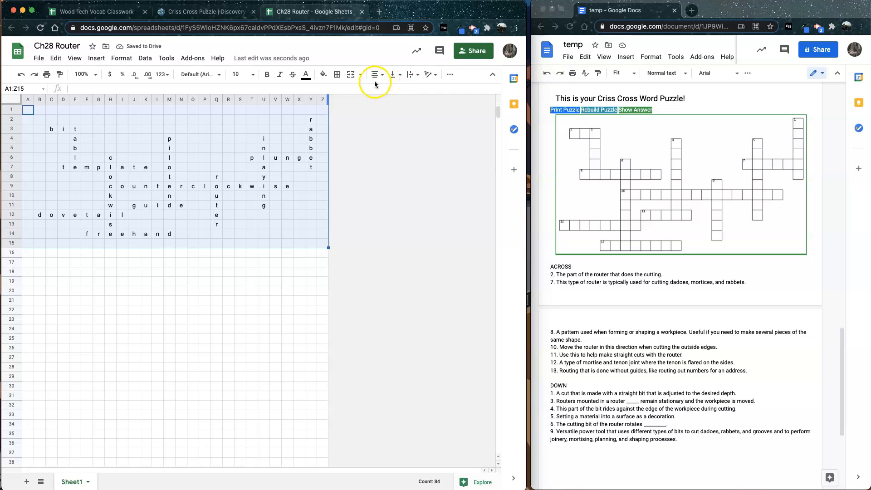
left_click(396, 78)
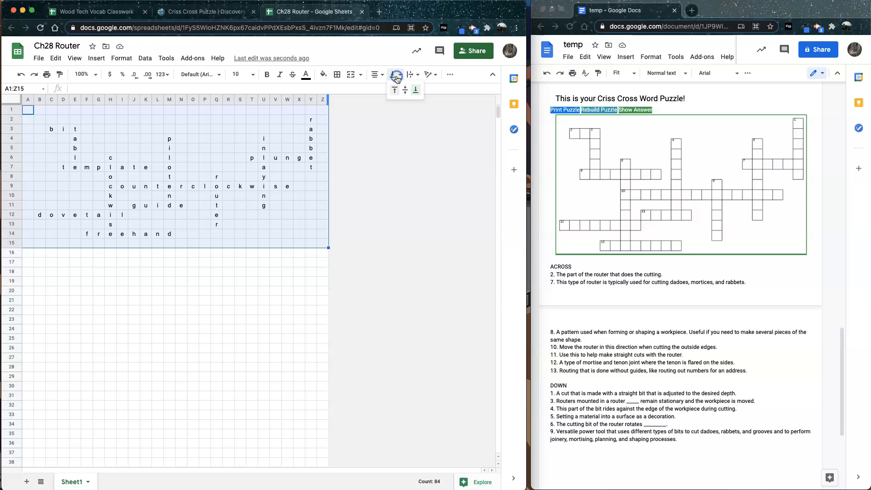
left_click(405, 92)
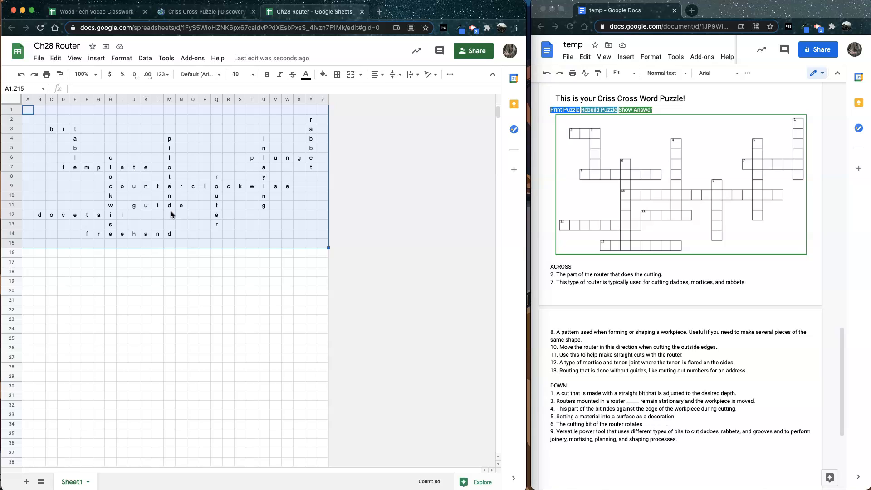
Step: Apply all borders to the "bit" cells C3:E3
left_click(324, 158)
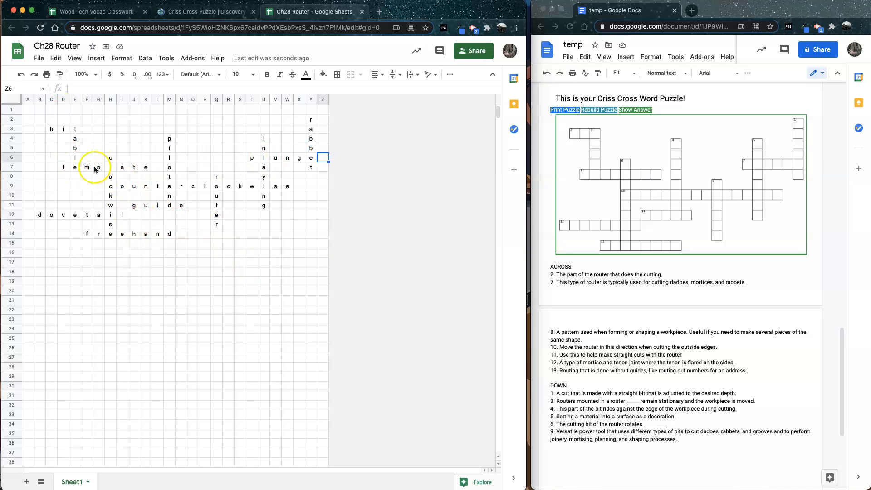
left_click(56, 129)
left_click_drag(58, 130, 73, 130)
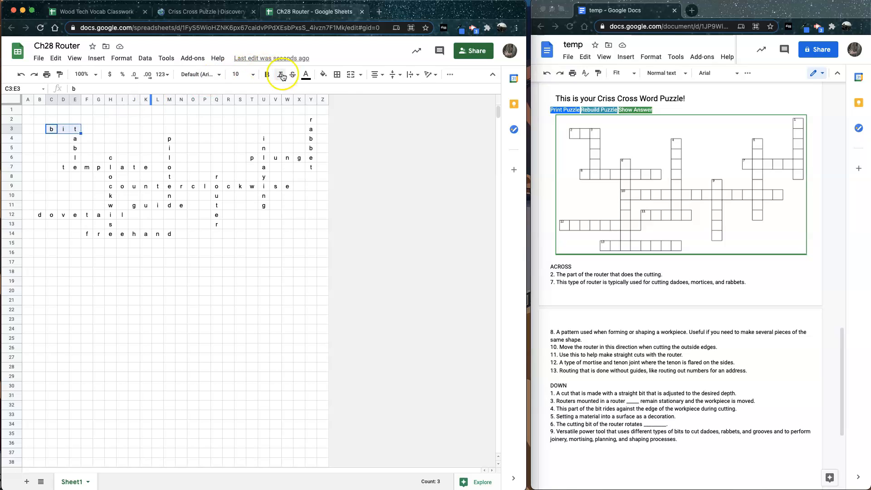
left_click(337, 75)
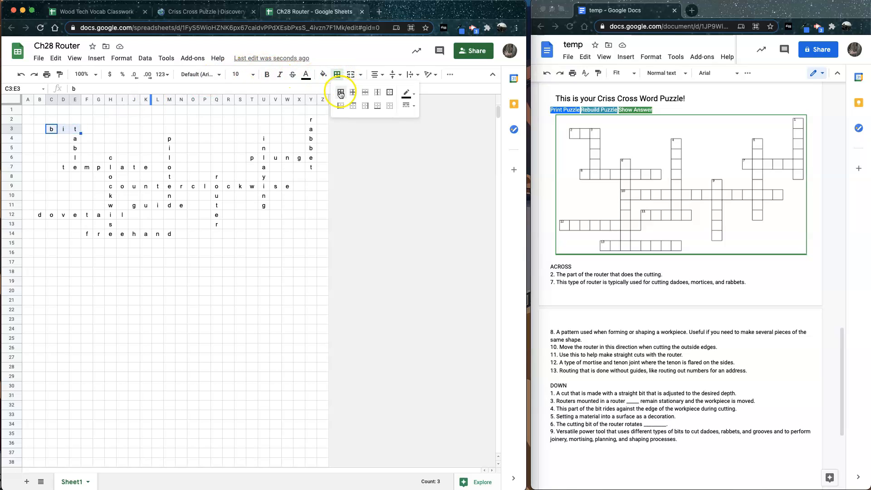
left_click(341, 93)
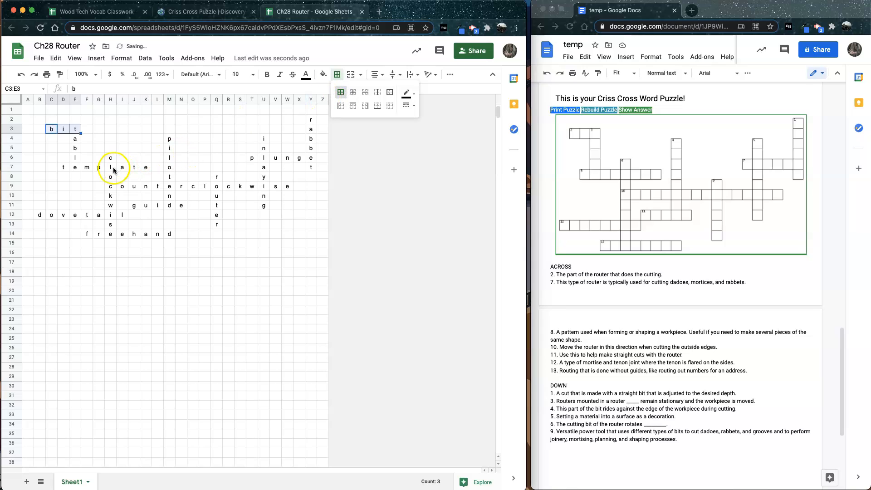
Step: Apply all borders to the "table" cells E3:E7
left_click(76, 135)
left_click_drag(76, 132, 75, 167)
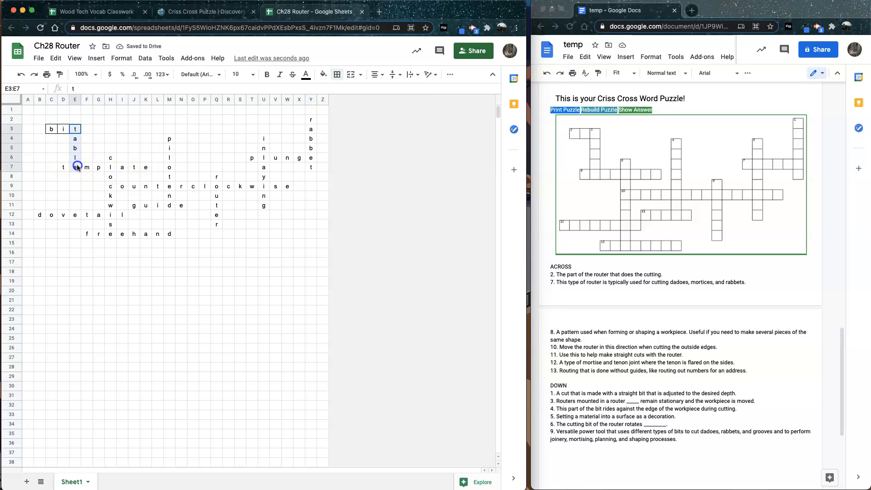
left_click(339, 77)
left_click(343, 94)
left_click(122, 196)
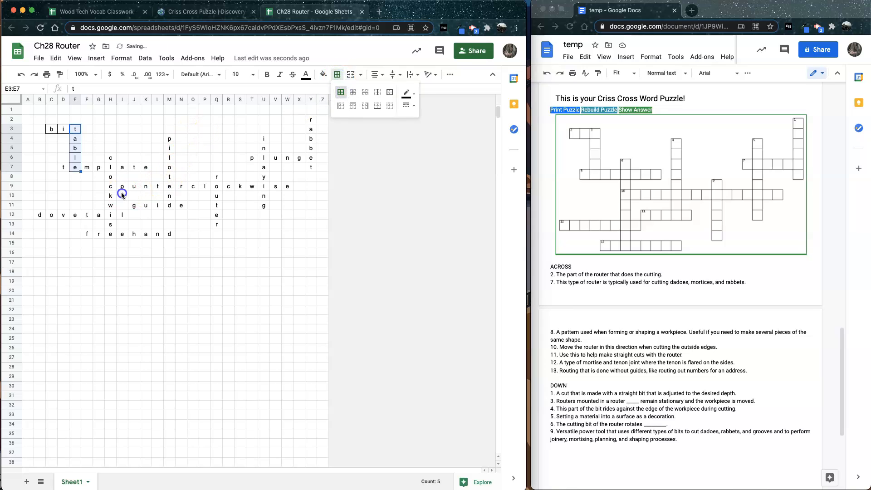
Step: Apply all borders to the "clockwise" cells H6:H14 and the "template" cells D7:K7
left_click_drag(111, 169, 110, 233)
left_click(337, 75)
left_click(341, 92)
left_click(337, 75)
left_click(341, 93)
Step: Apply all borders to the "dovetail" cells B12:I12 and the "freehand" cells F14:M14
left_click_drag(40, 215, 170, 235)
left_click(337, 75)
left_click(341, 93)
left_click(337, 75)
left_click(342, 93)
Step: Apply all borders to the "counterclockwise" cells H9:W9 and the "pilotend" cells M4:M11
left_click_drag(110, 186, 287, 187)
left_click(338, 75)
left_click(341, 93)
left_click(341, 92)
Step: Apply all borders to the "guide" cells J11:N11 and the "router" cells Q8:Q13
left_click_drag(134, 206, 181, 206)
left_click(338, 74)
left_click(341, 93)
left_click_drag(216, 177, 220, 223)
left_click(337, 74)
left_click(341, 93)
Step: Apply all borders to the "inlaying" cells U4:U11, the "rabbet" cells Y2:Y7 and the "plunge" cells T6:Y6
left_click_drag(263, 139, 266, 205)
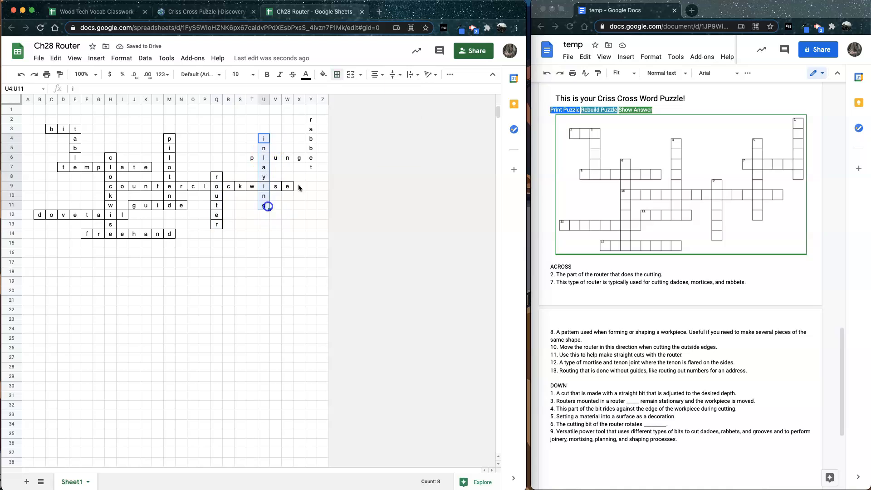
left_click(337, 74)
left_click(341, 93)
left_click_drag(310, 120, 312, 168)
left_click(338, 74)
left_click(341, 92)
left_click(264, 253)
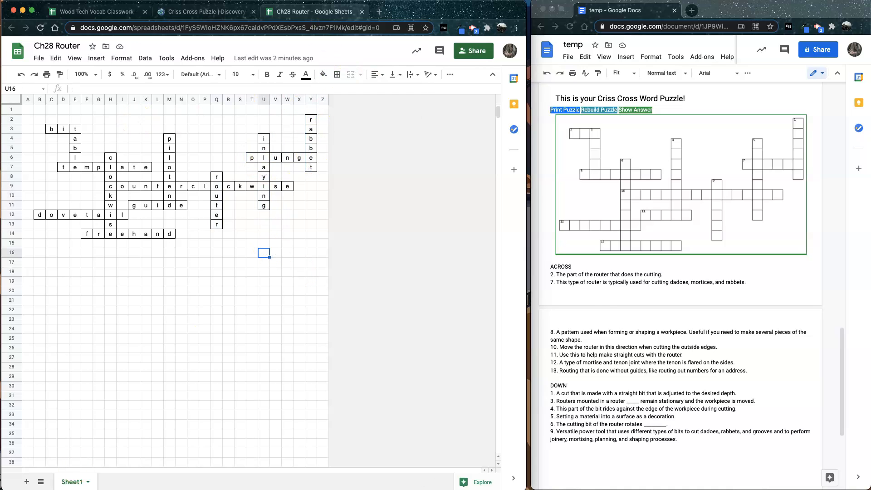
Step: Copy the complete ACROSS and DOWN clue lists from the temp document into the sheet starting at cell B17
left_click(555, 271)
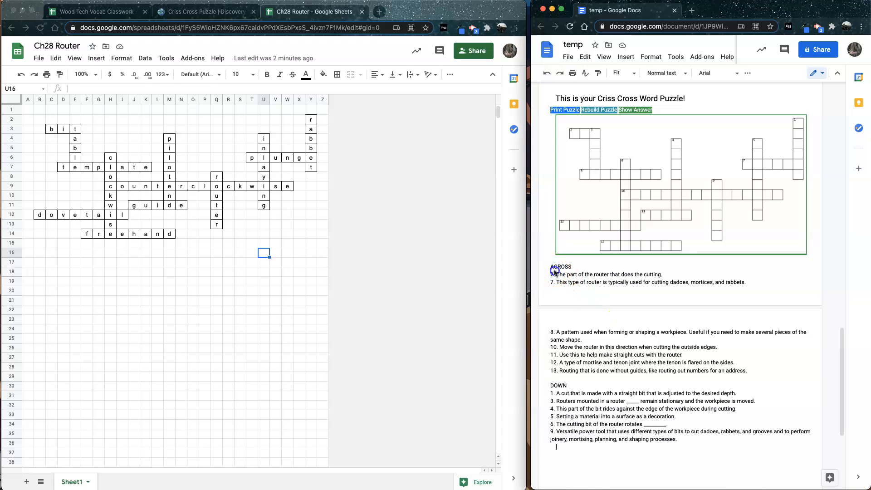
left_click_drag(551, 268, 683, 450)
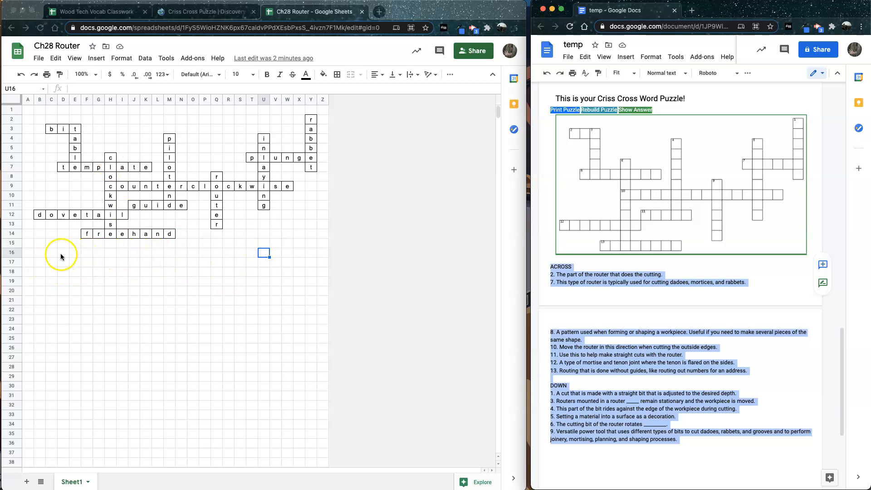
left_click(43, 262)
left_click(37, 265)
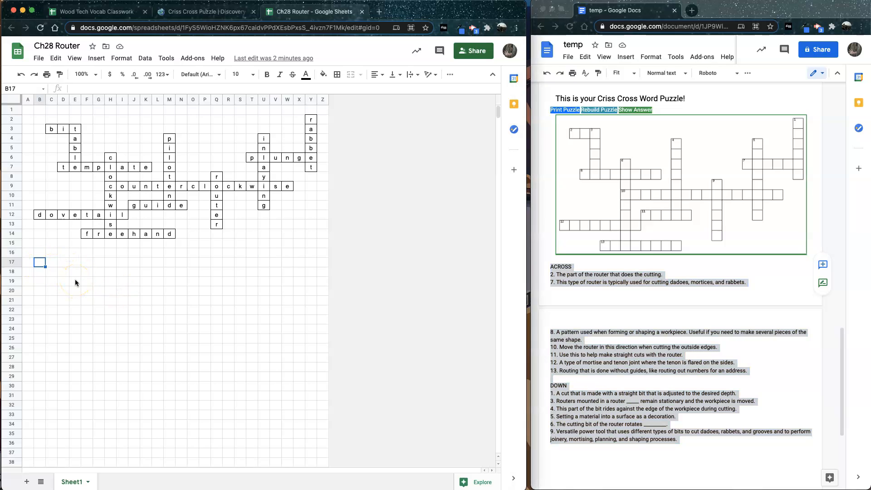
type("ACROSS 2. The part of the router that does the cutting. 7. This type of router is typically used for cutting dadoes, mortices, and rabbets. 8. A pattern used when forming or shaping a workpiece. Useful if you need to make several pieces of the same shape. 10. Move the router in this direction when cutting the outside edges. 11. Use this to help make straight cuts with the router. 12. A type of mortise and tenon joint where the tenon is flared on the sides. 13. Routing that is done without guides, like routing out numbers for an address. DOWN 1. A cut that is made with a straight bit that is adjusted to the desired depth. 3. Routers mounted in a router _____ remain stationary and the workpiece is moved. 4. This part of the bit rides against the edge of the workpiece during cutting. 5. Setting a material into a surface as a decoration. 6. The cutting bit of the router rotates ________. 9. Versatile power tool that uses different types of bits to cut dadoes, rabbets, and grooves and to perform joinery, mortising, planning, and shaping processes.")
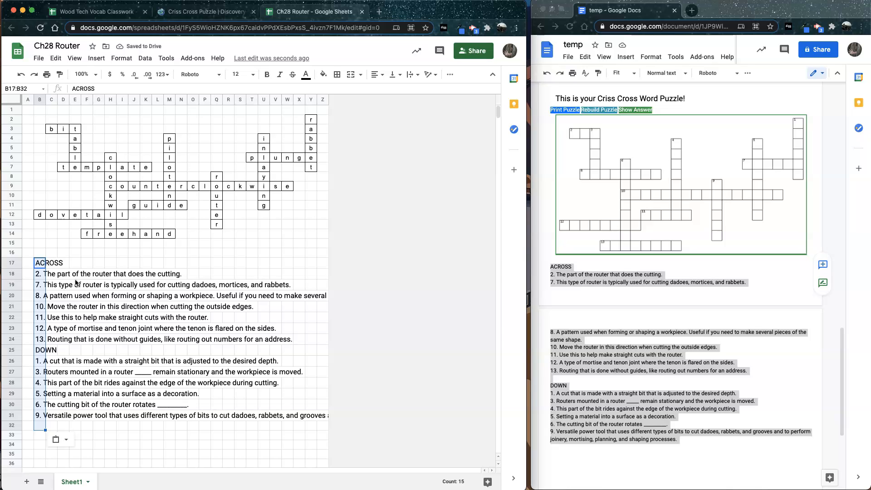
left_click(99, 444)
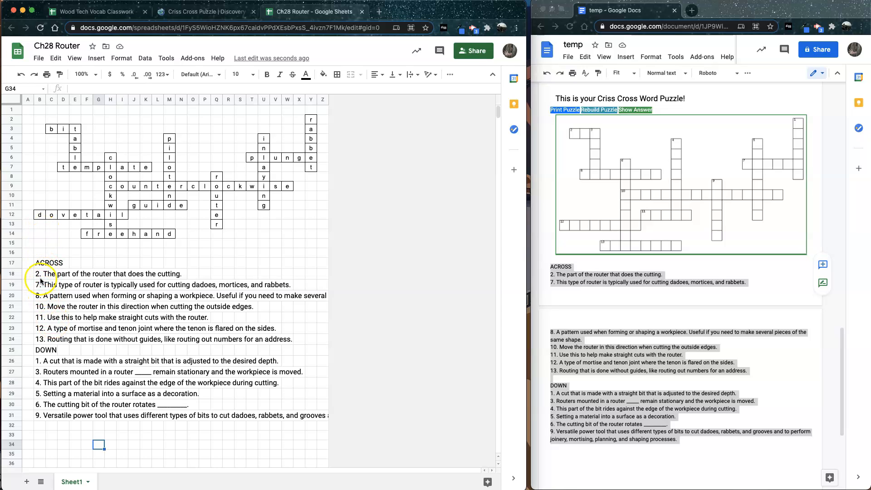
Step: Split the 2 Across clue, keeping the number in B18 and moving "The part of the router that does the cutting." to C18
left_click(40, 278)
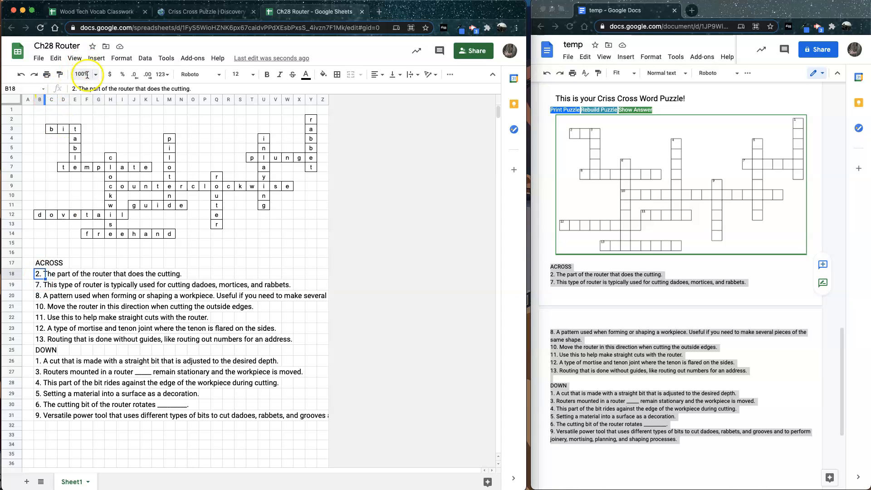
left_click(85, 89)
left_click_drag(80, 89, 176, 94)
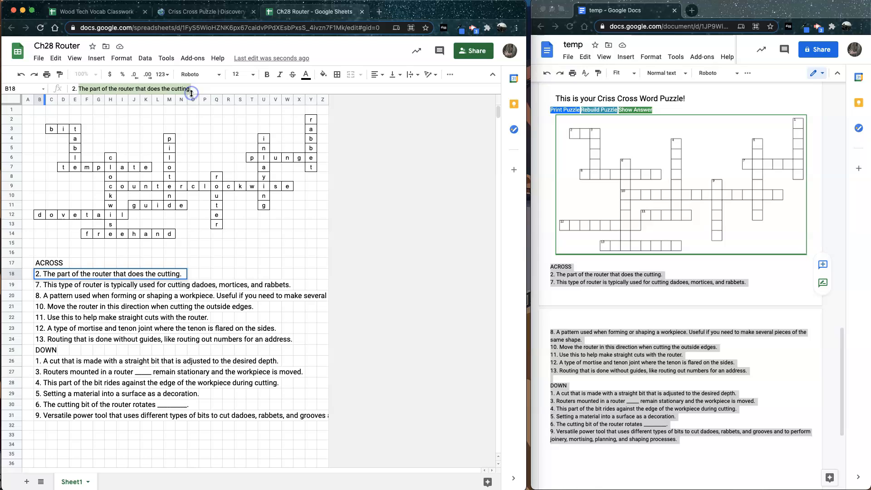
key("BackSpace")
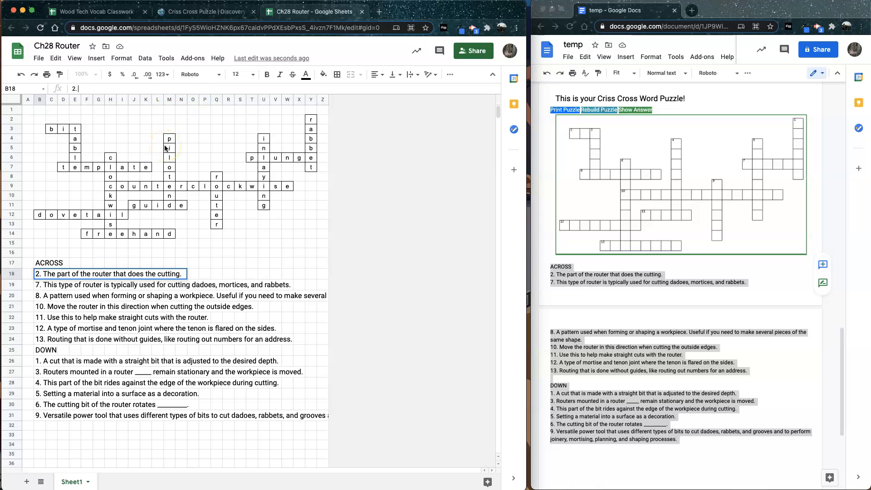
key("Return")
left_click(52, 273)
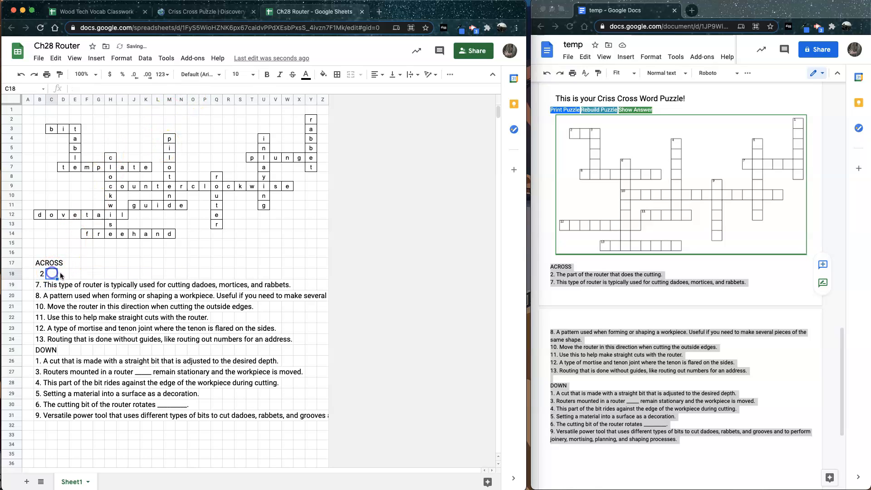
type("The part of the router that does the cutting.")
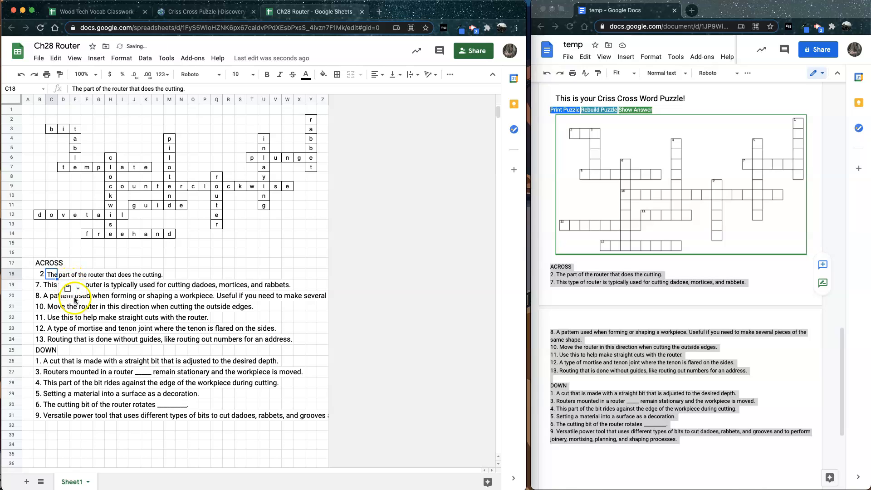
Step: Merge cells C18:Y18 to hold the 2 Across clue text
left_click(63, 328)
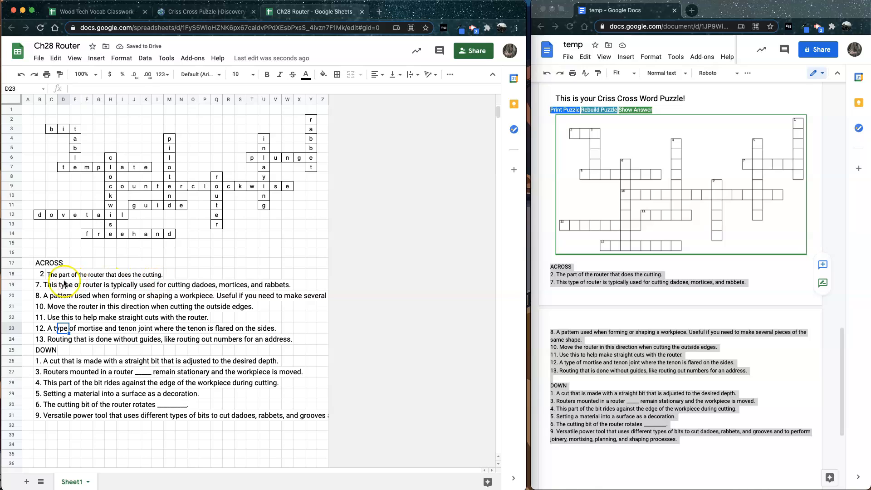
left_click(51, 276)
left_click_drag(51, 277, 311, 275)
left_click(350, 77)
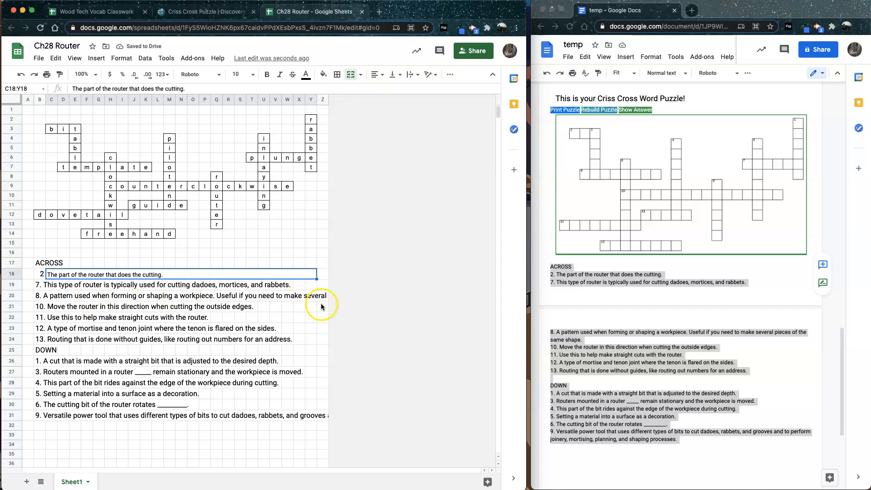
Step: Split the 8 Across clue, keeping the number in B20 and moving the clue text about a pattern for shaping a workpiece to C20
left_click(62, 298)
left_click(40, 301)
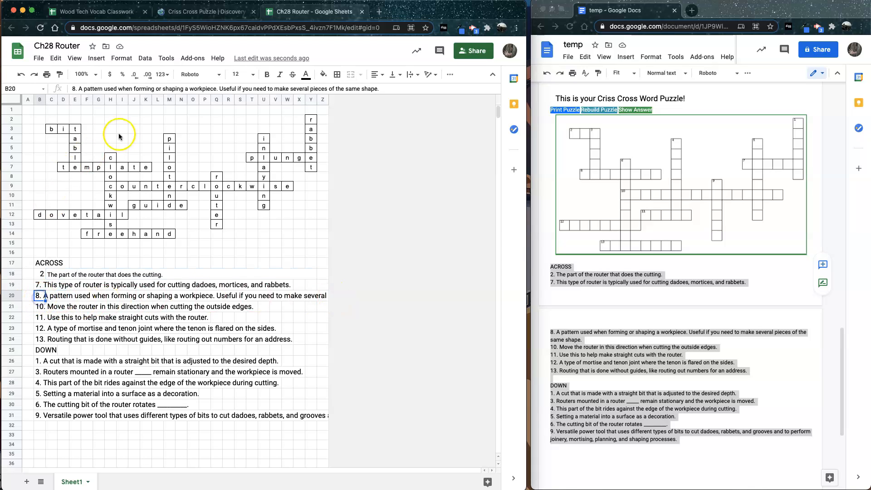
left_click(84, 92)
left_click_drag(80, 91, 391, 95)
key("super+c")
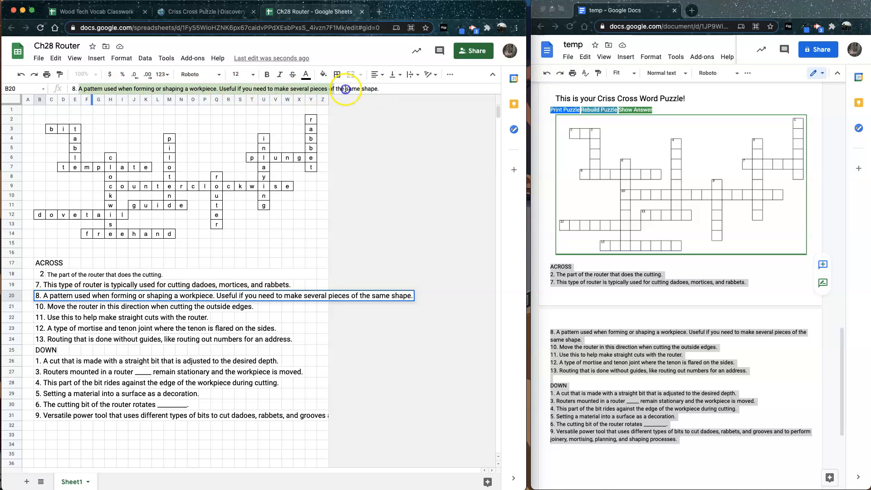
key("BackSpace")
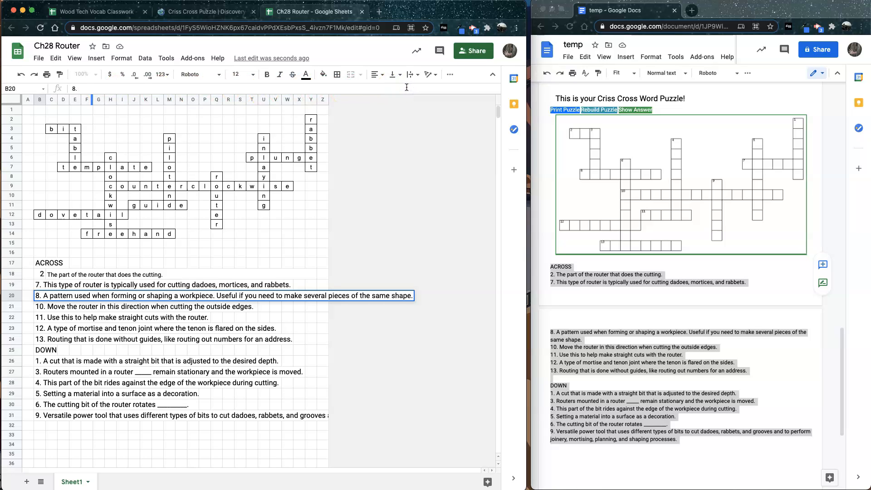
key("Return")
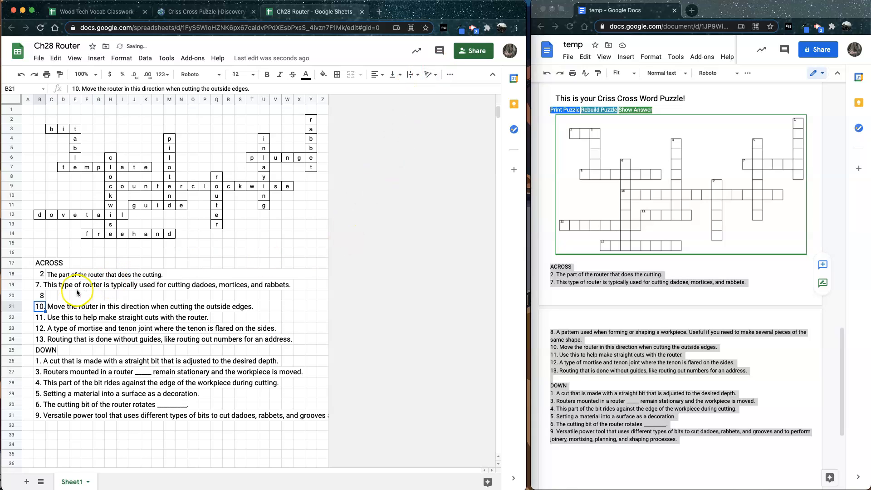
left_click(55, 297)
key("super+v")
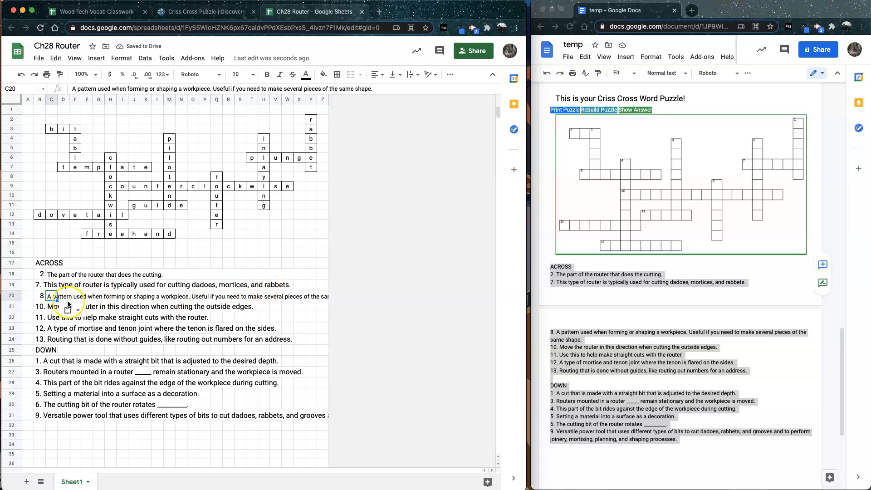
Step: Merge cells C20:Y20 and wrap the 8 Across clue text within the merged cell
left_click(61, 297)
left_click_drag(61, 297, 291, 298)
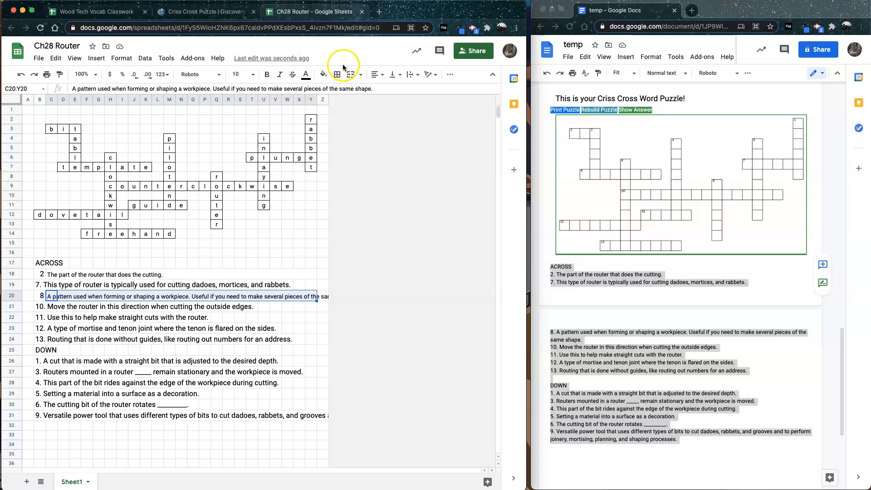
left_click(352, 75)
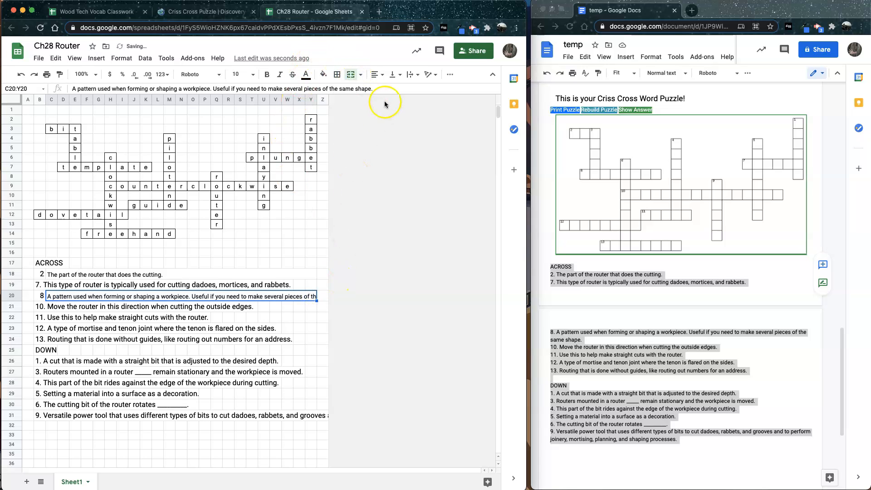
left_click(417, 77)
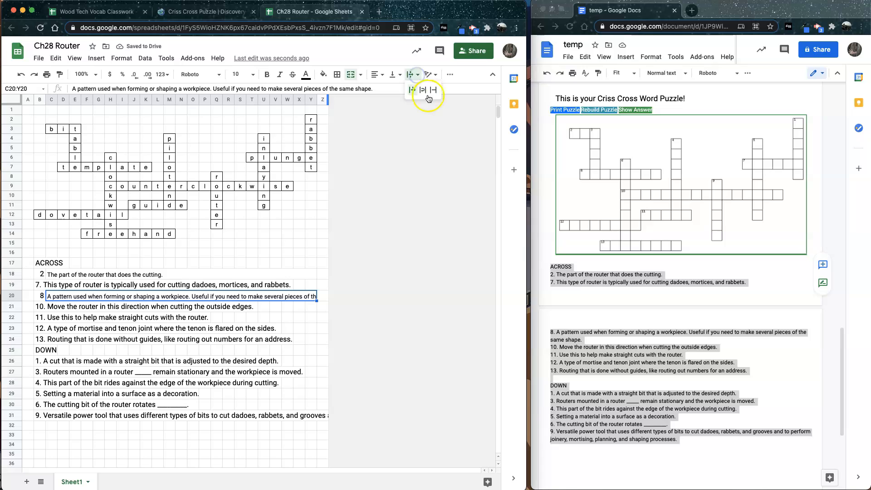
left_click(426, 94)
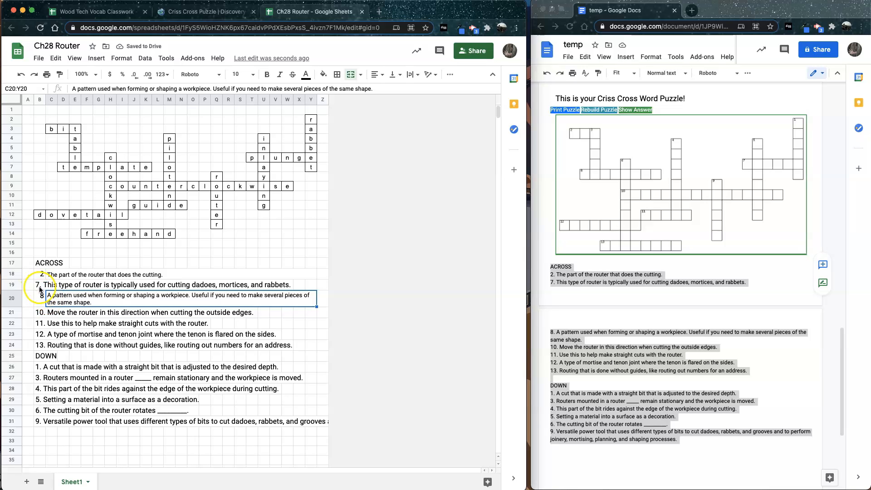
left_click(40, 287)
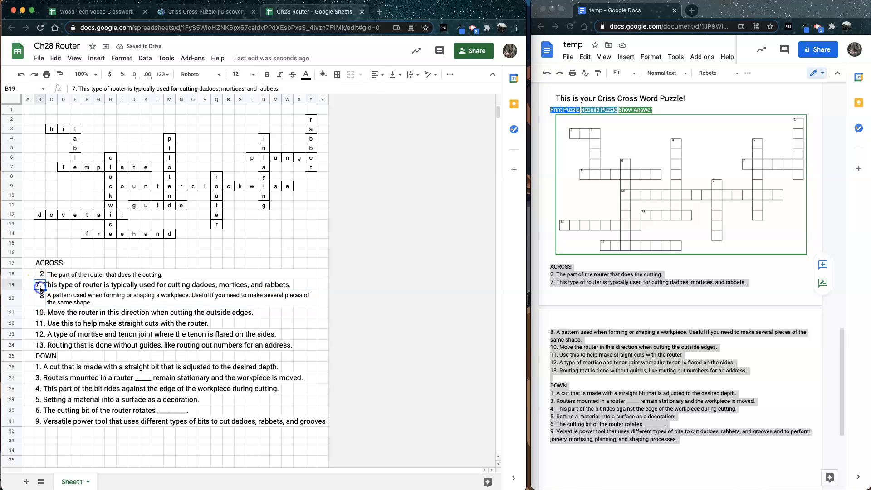
left_click(68, 299)
left_click_drag(40, 289, 309, 289)
left_click(350, 78)
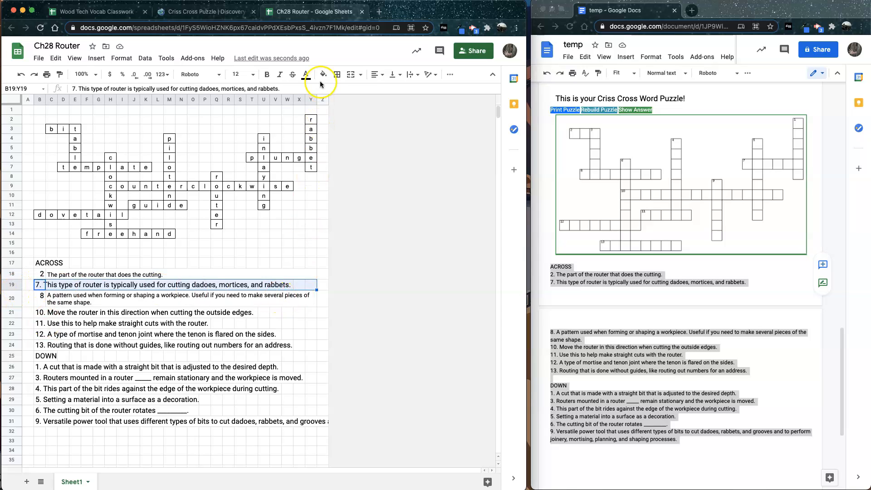
left_click(350, 77)
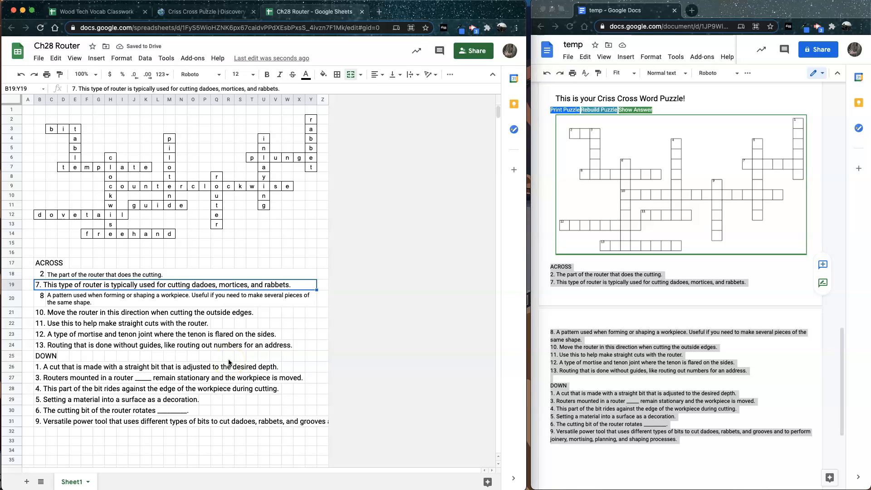
key("super+z")
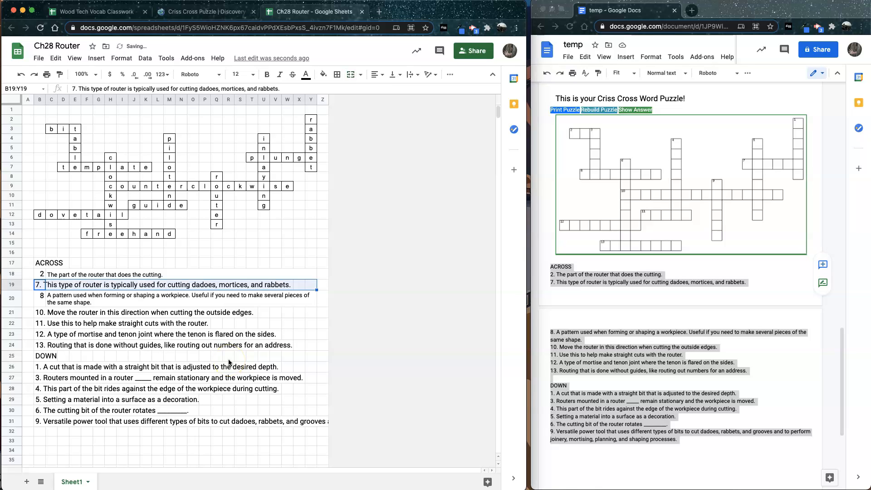
Step: Split the 7 Across clue, keeping the number in B19 and moving its text to C19, with C19:Y19 merged
left_click(150, 313)
left_click(41, 286)
left_click_drag(78, 89, 286, 88)
left_click(77, 289)
left_click_drag(78, 88, 286, 87)
key("super+x")
left_click(51, 285)
key("super+v")
left_click_drag(51, 285, 311, 286)
Step: Split the 10 Across clue, keeping the number in B21 and moving its text to C21, with C21:Y21 merged
left_click(43, 313)
left_click_drag(83, 89, 267, 88)
key("super+x")
key("Return")
left_click(51, 313)
key("super+v")
left_click_drag(51, 313, 311, 313)
left_click(351, 75)
Step: Split the 11 Across clue, keeping the number in B22 and moving its text to C22, with C22:Y22 merged
left_click(42, 324)
left_click_drag(82, 89, 215, 89)
key("super+x")
key("Return")
left_click(51, 324)
key("super+v")
left_click_drag(311, 324, 65, 323)
left_click(350, 75)
Step: Split the 12 Across clue, keeping the number in B23 and moving its text to C23, with C23:Y23 merged
left_click(42, 334)
left_click_drag(83, 88, 270, 89)
key("super+x")
key("Return")
left_click(52, 335)
key("super+v")
left_click_drag(51, 335, 311, 334)
left_click(350, 75)
Step: Split the 13 Across clue, keeping the number in B24 and moving its text to C24, with C24:Y24 merged
left_click(42, 346)
left_click_drag(83, 89, 261, 88)
key("super+x")
key("Return")
left_click(51, 346)
key("super+v")
left_click_drag(51, 345, 310, 345)
left_click(351, 75)
Step: Split the 1 Down clue, keeping the number in B26 and moving its text about a straight-bit cut to C26
left_click(41, 367)
left_click_drag(82, 89, 272, 89)
key("super+x")
key("Return")
left_click(52, 367)
key("super+v")
Step: Split the 3 Down clue, keeping the number in B27 and moving its text to C27, with C27:Y27 merged
left_click(42, 378)
left_click_drag(79, 89, 296, 89)
key("super+x")
key("Return")
left_click(51, 377)
key("super+v")
left_click_drag(51, 378, 311, 377)
left_click(351, 75)
Step: Split the 4 Down clue, keeping the number in B28 and moving its text to C28, with C28:Y28 merged
left_click(42, 389)
left_click_drag(79, 88, 281, 90)
key("super+x")
key("Return")
left_click(51, 388)
key("super+v")
left_click_drag(52, 389, 311, 389)
left_click(350, 75)
Step: Split the 5 Down clue, keeping the number in B29 and moving its text to C29, with C29:Y29 merged
left_click(42, 400)
left_click_drag(79, 88, 223, 89)
key("super+x")
key("Return")
left_click(51, 399)
key("super+v")
left_click_drag(51, 399, 311, 400)
left_click(351, 75)
Step: Split the 6 Down clue, keeping the number in B30 and moving its text to C30, with C30:Y30 merged
left_click(42, 410)
left_click_drag(79, 88, 215, 89)
key("super+x")
key("Return")
left_click(51, 410)
key("super+v")
left_click_drag(51, 410, 310, 410)
Step: Split the 9 Down clue, keeping the number in B31 and moving the text about the versatile power tool to C31
left_click(42, 421)
left_click_drag(79, 88, 485, 89)
key("super+x")
key("Return")
left_click(53, 423)
key("super+v")
Step: Merge cells C31:Y31 and wrap the 9 Down clue text within the merged cell
left_click_drag(53, 423, 311, 422)
left_click(360, 75)
left_click(372, 91)
left_click(407, 76)
left_click(421, 91)
left_click(137, 442)
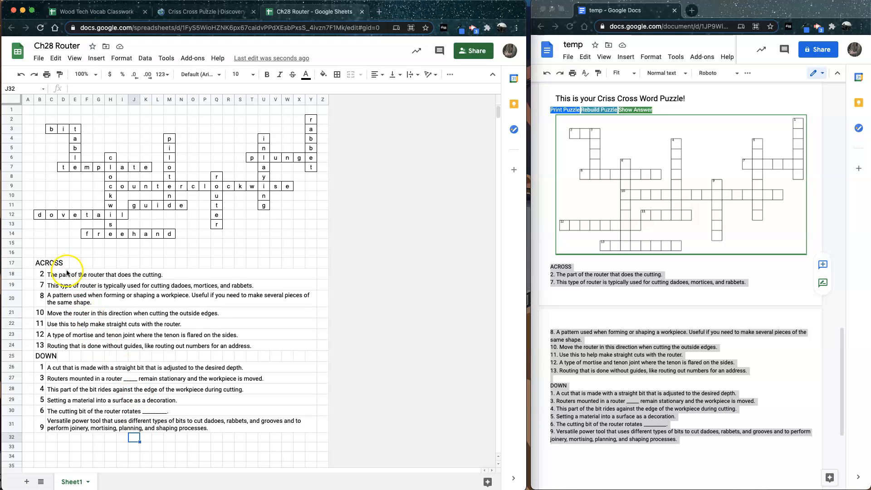
Step: Set the font size of the whole clue block B17:Y31 to 12
left_click_drag(39, 263, 136, 285)
left_click_drag(201, 376, 293, 430)
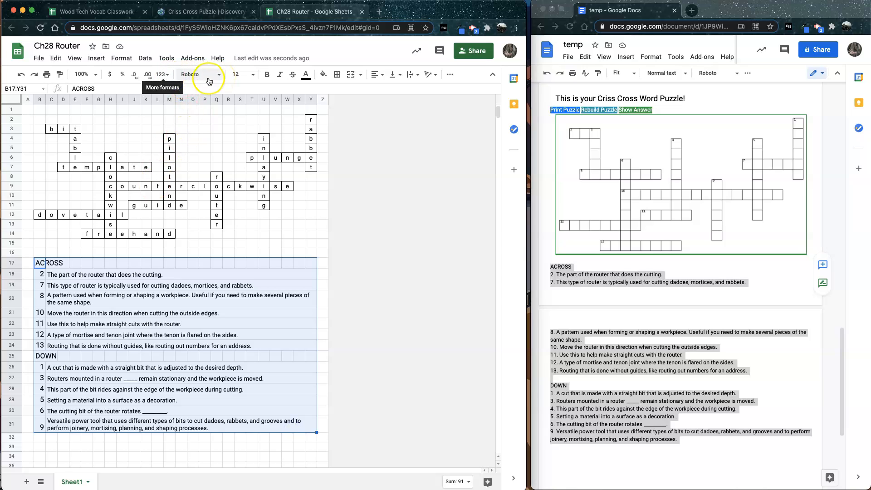
left_click(253, 75)
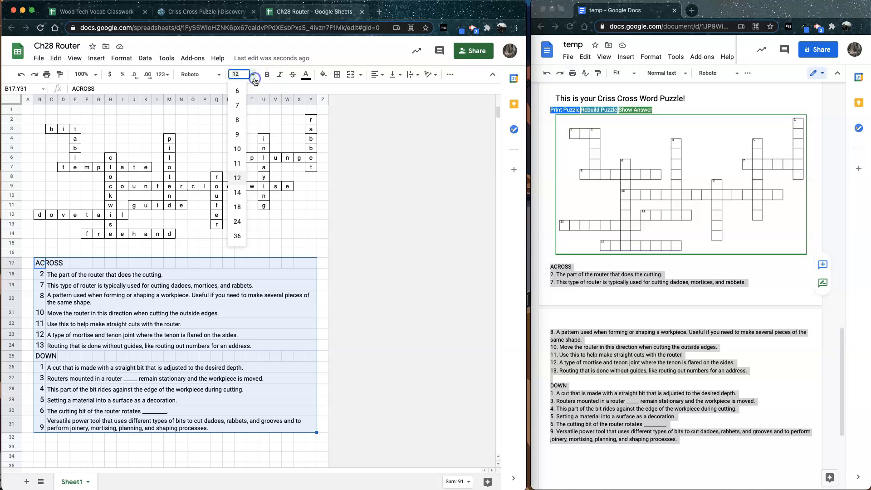
left_click(238, 178)
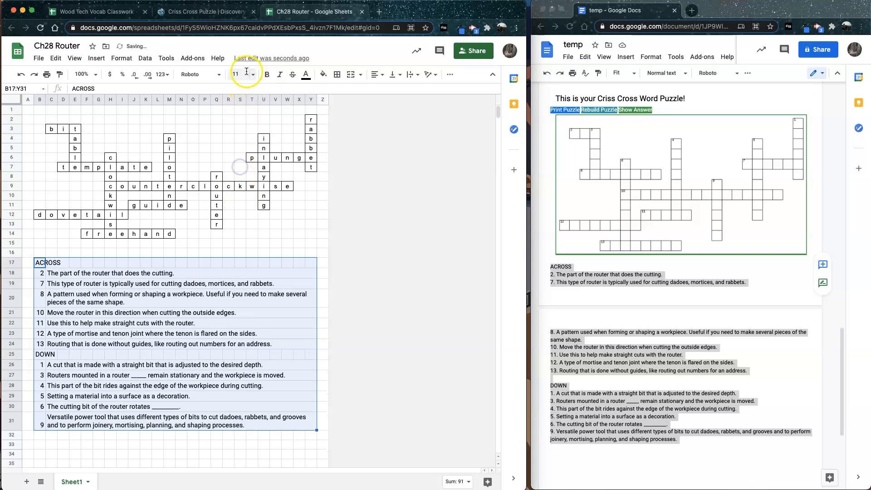
left_click(253, 76)
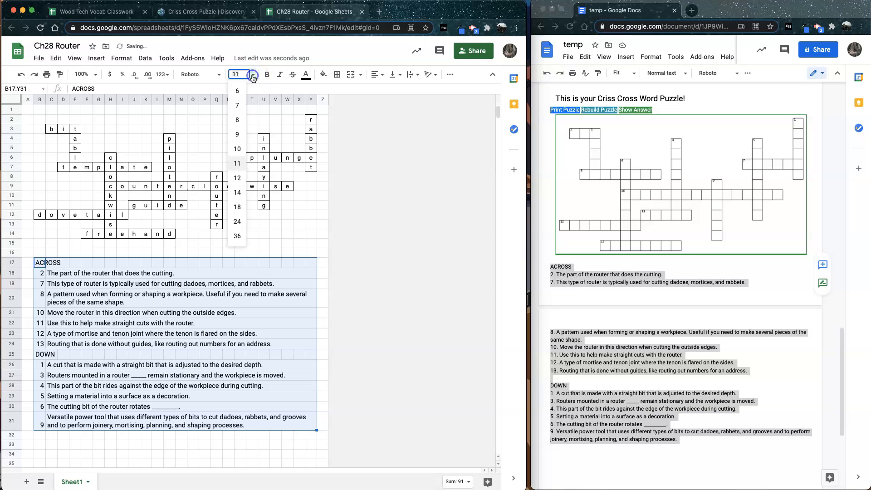
left_click(239, 180)
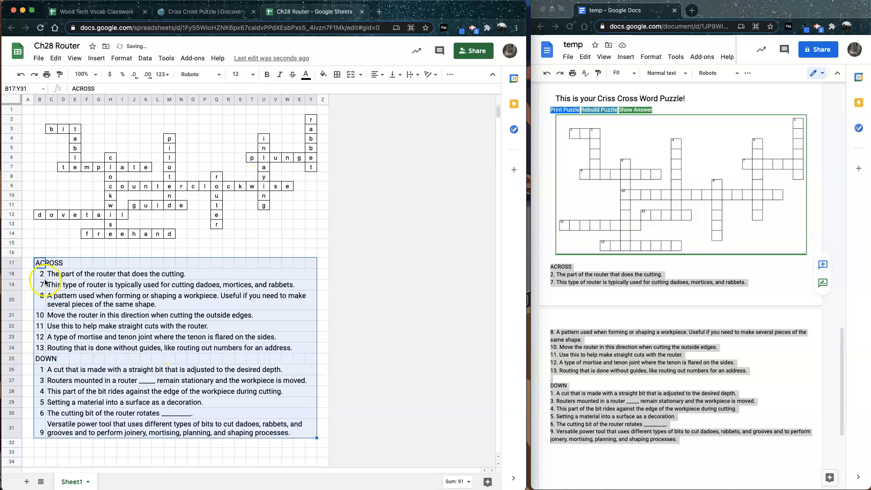
left_click(149, 370)
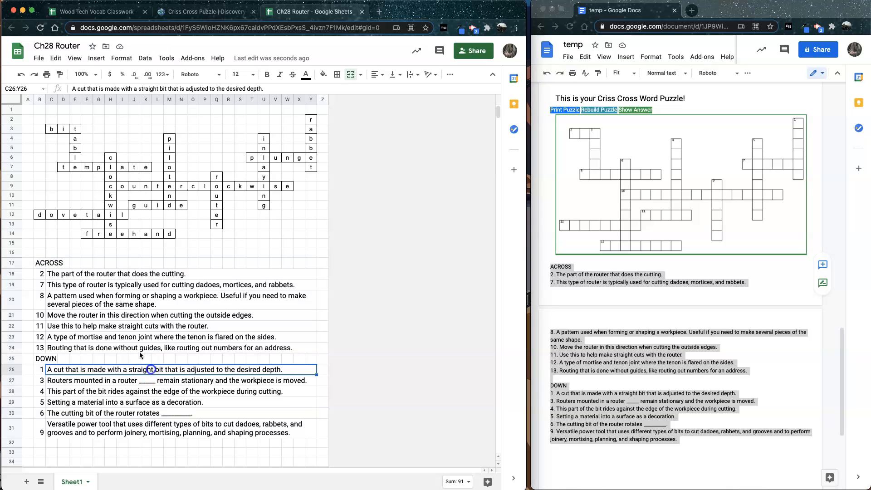
Step: Align the clue numbers in B18:B31 to the top of their cells and center them horizontally
left_click_drag(40, 273, 39, 424)
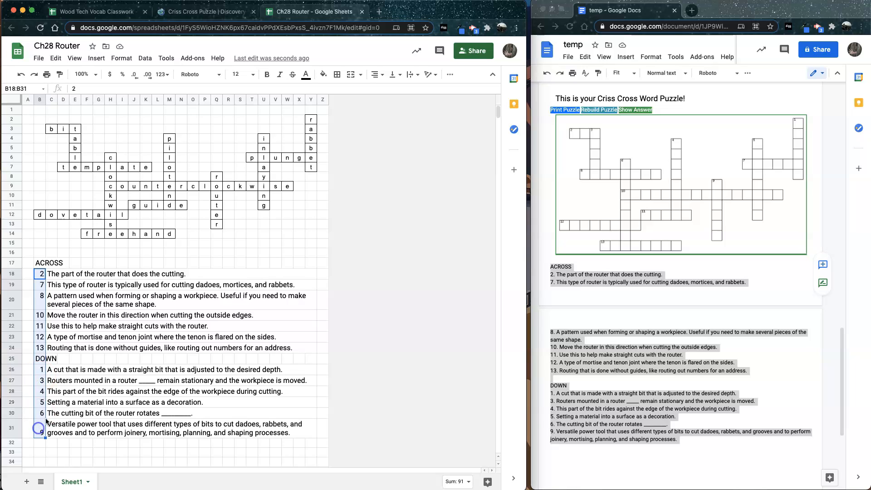
left_click(398, 76)
left_click(397, 91)
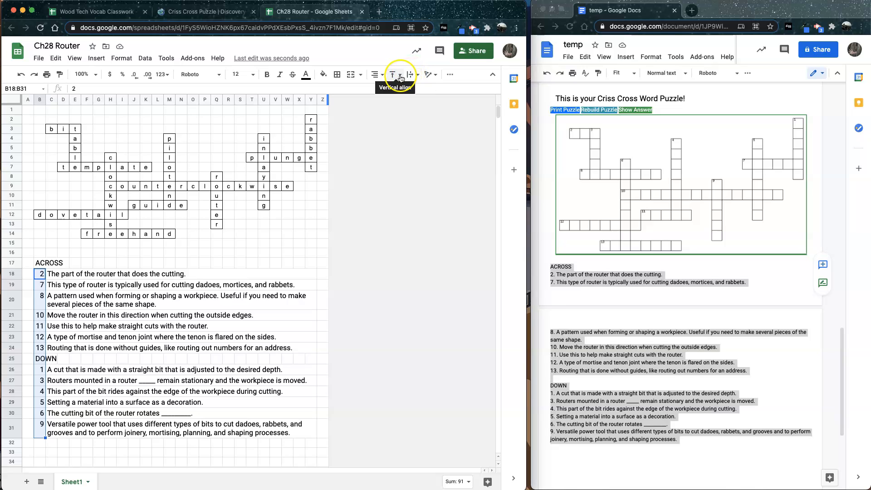
left_click(371, 80)
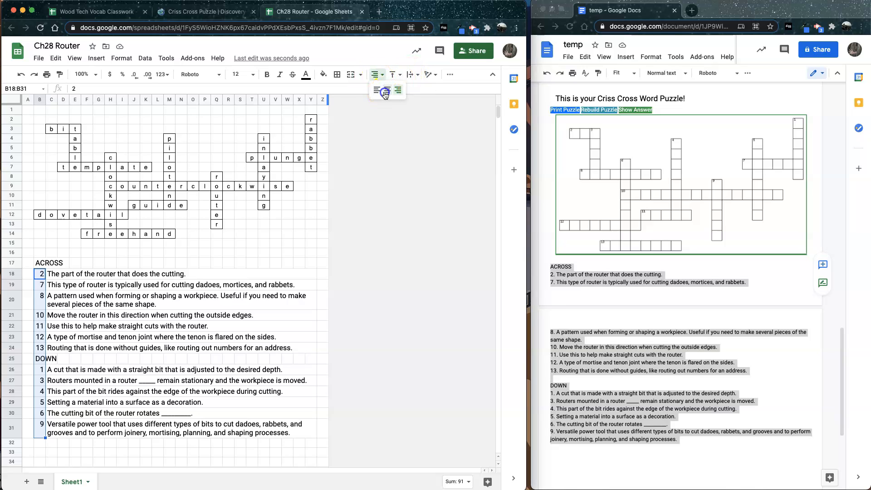
left_click(384, 92)
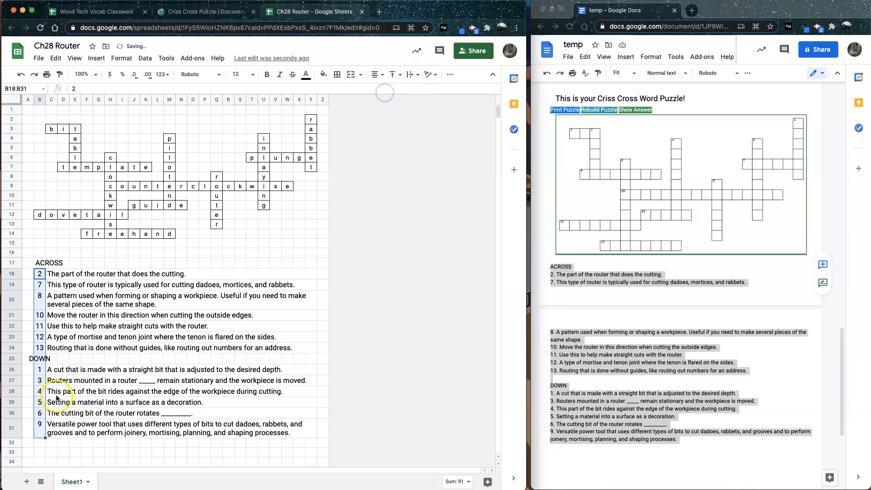
left_click(117, 315)
Step: Center the ACROSS heading in cell B17 horizontally
left_click(42, 263)
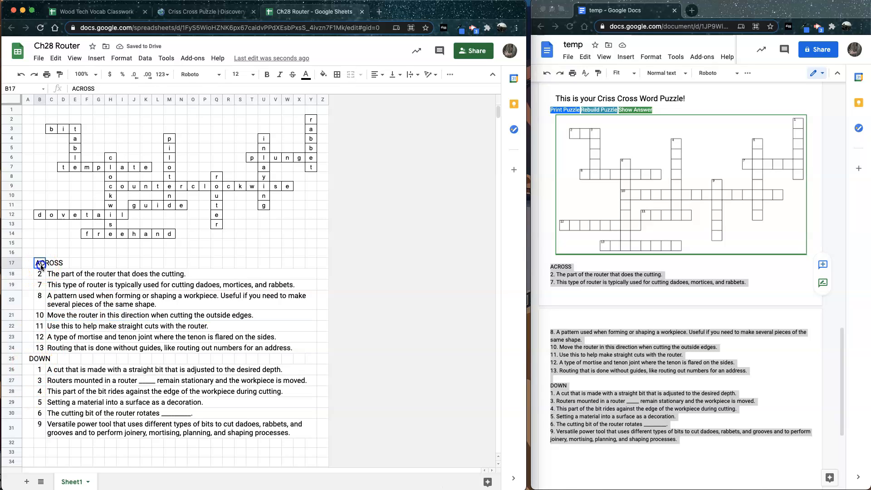
left_click(378, 74)
left_click(388, 91)
left_click(85, 381)
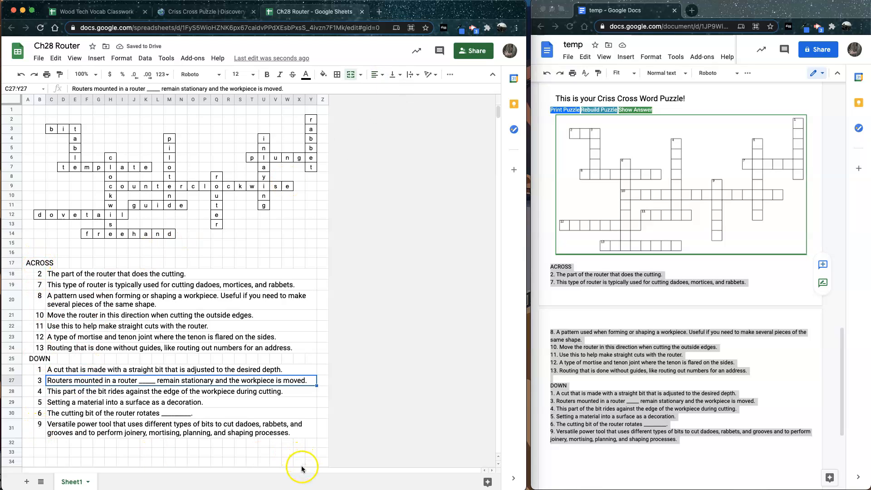
left_click(283, 260)
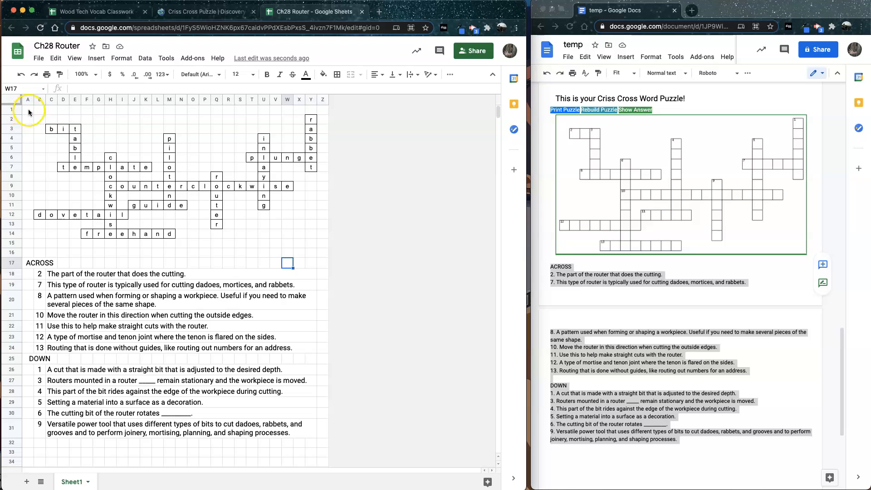
Step: Set the font size of the crossword grid range A1:Z16 to 12
left_click_drag(27, 109, 99, 128)
left_click_drag(234, 198, 323, 257)
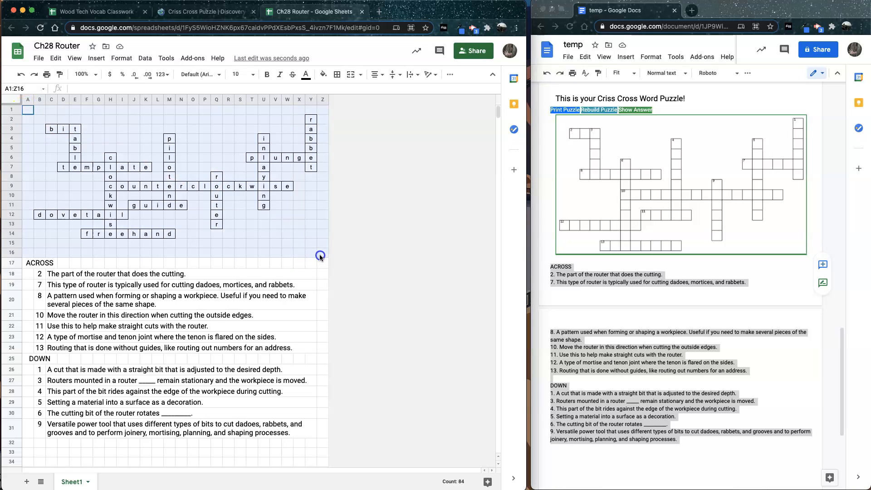
left_click(253, 75)
left_click(241, 178)
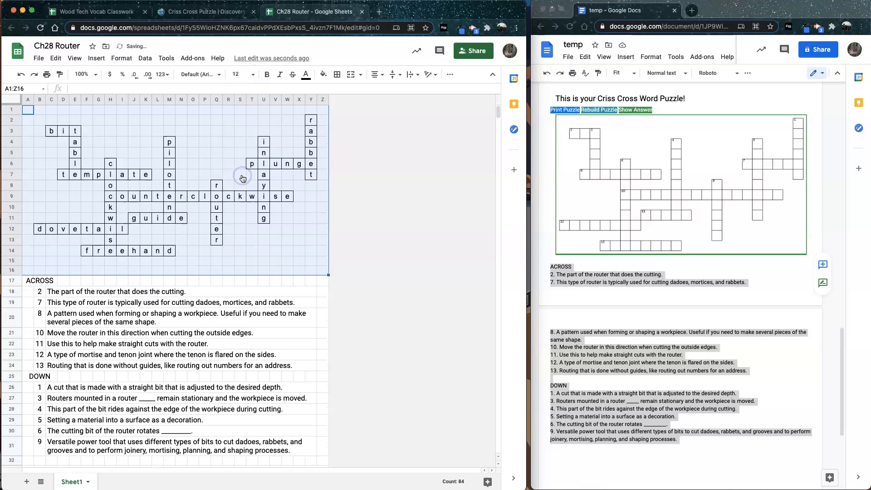
left_click(250, 378)
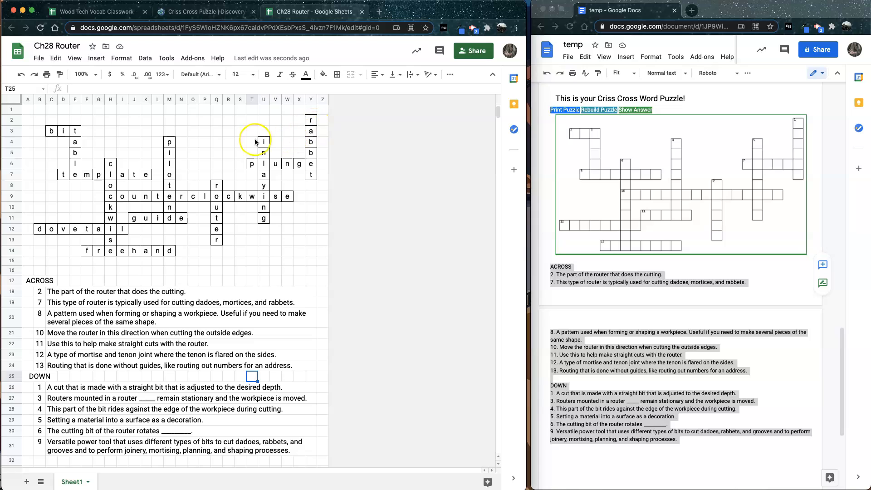
Step: Create a conditional format rule for cells C3, E5 and Y4 that applies the default green style when text contains "b"
left_click(54, 132)
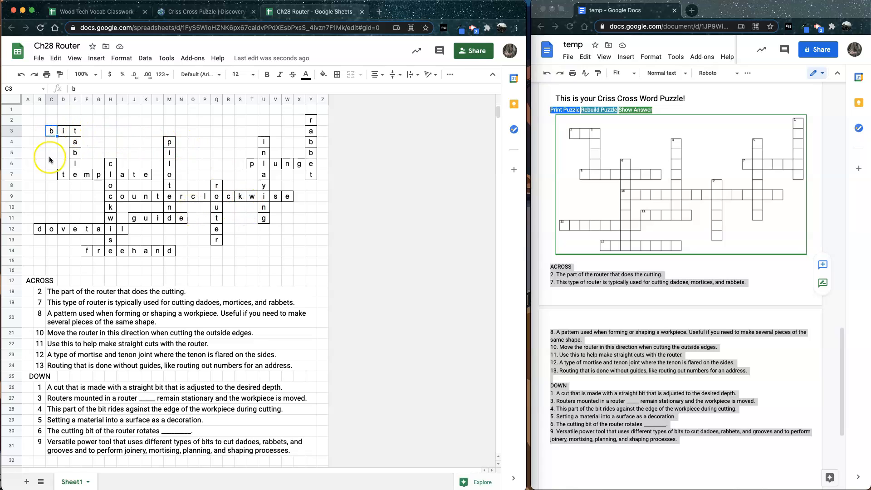
left_click(75, 153, "super")
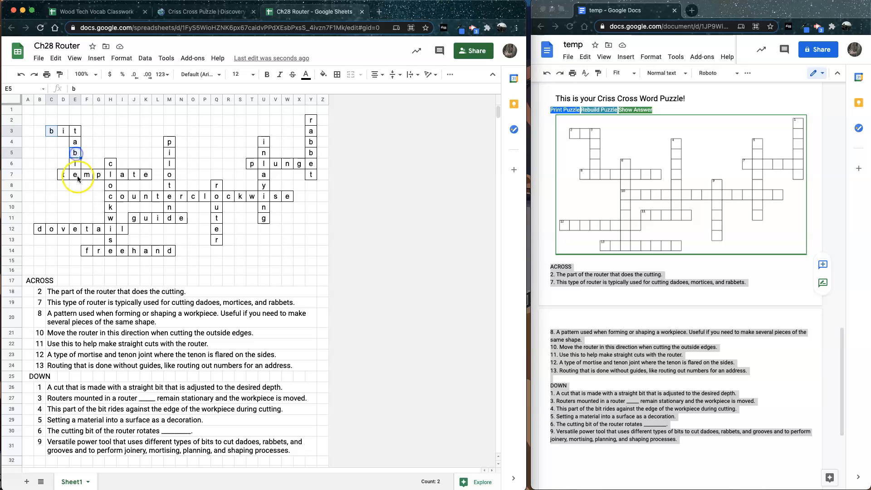
left_click(313, 143, "super")
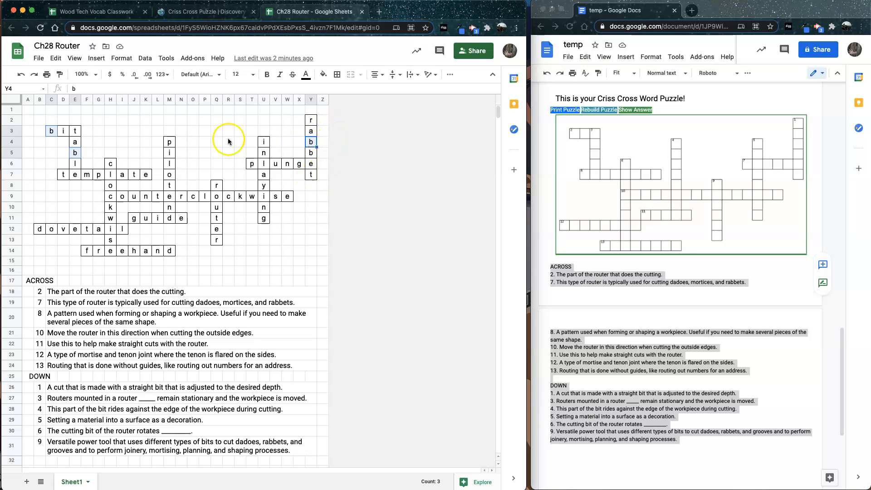
left_click(122, 58)
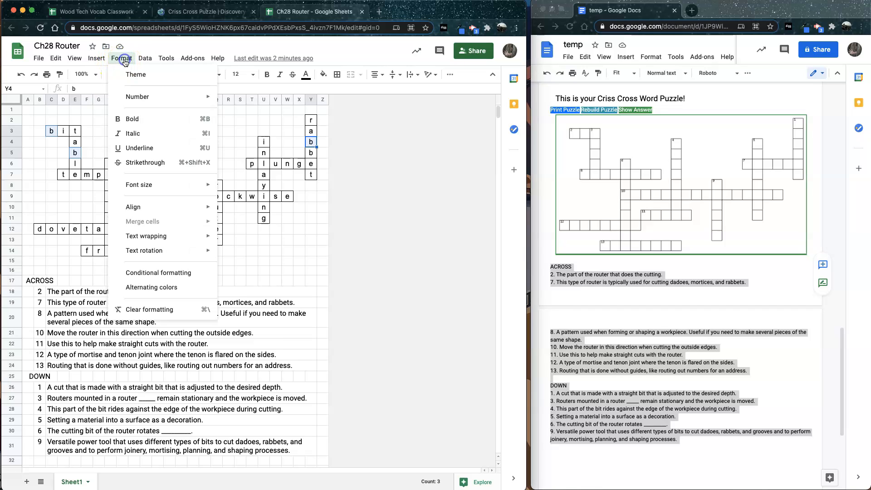
left_click(180, 273)
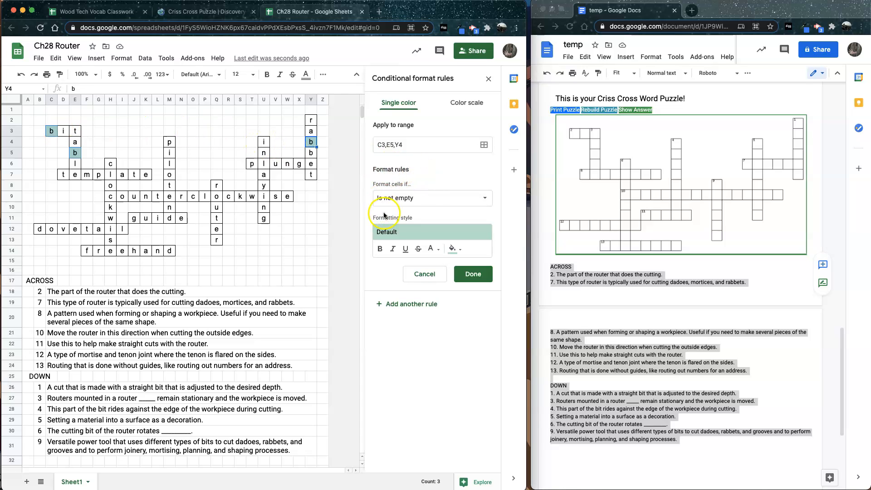
left_click(428, 200)
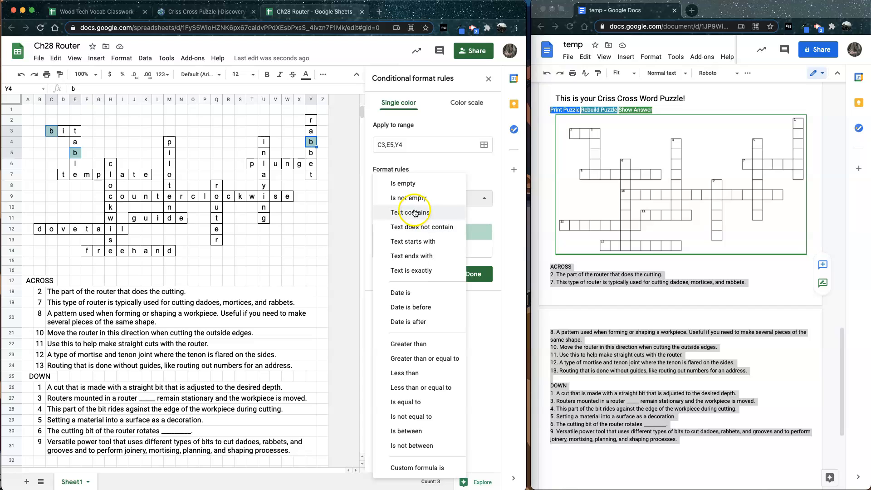
left_click(418, 213)
left_click(401, 218)
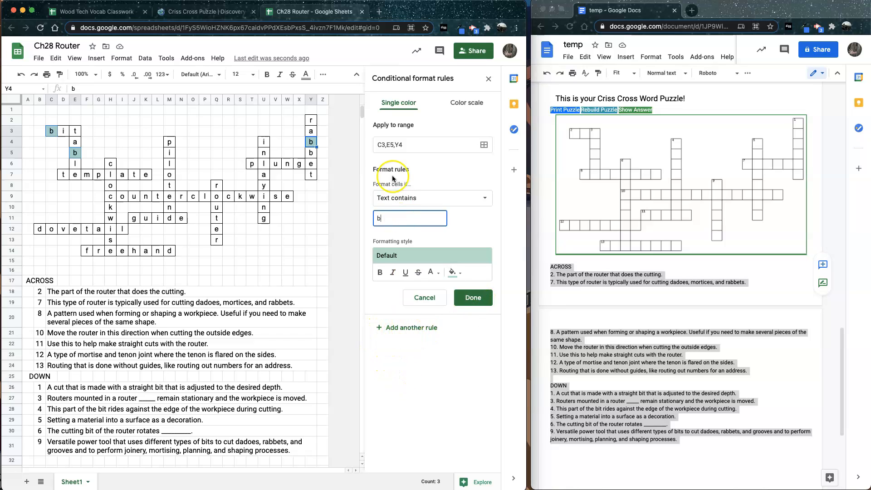
Step: Add a second rule for C3, E5 and Y4 that uses no fill and red text when text does not contain "b"
left_click(408, 334)
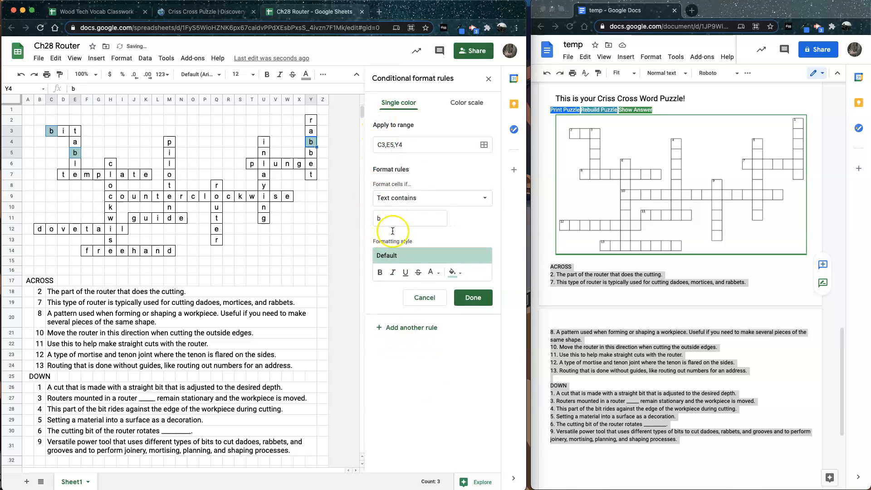
left_click(415, 203)
left_click(407, 215)
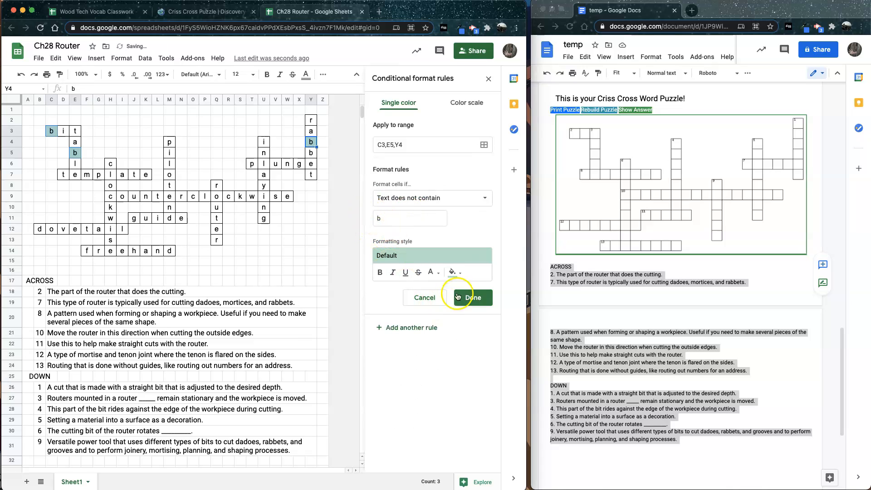
left_click(456, 275)
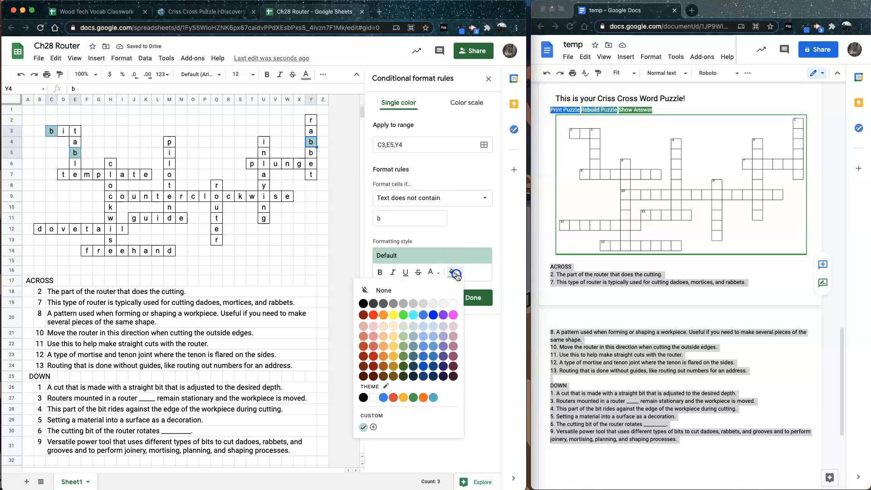
left_click(372, 291)
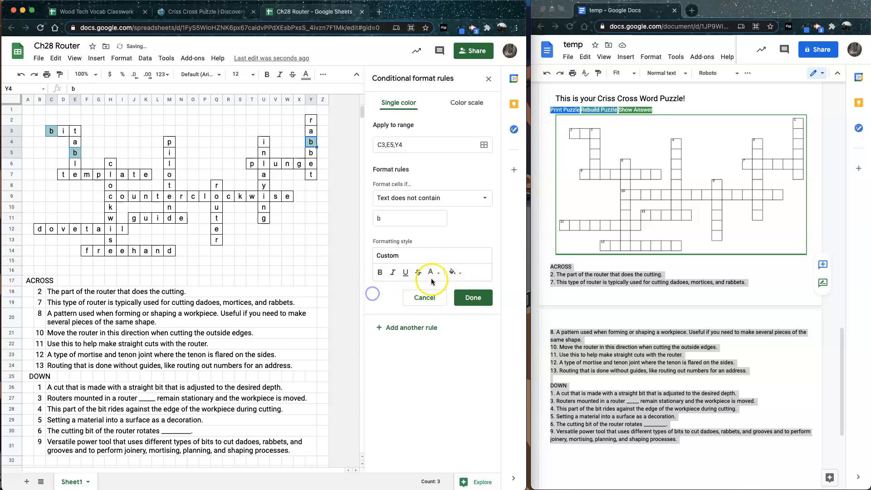
left_click(436, 273)
left_click(352, 317)
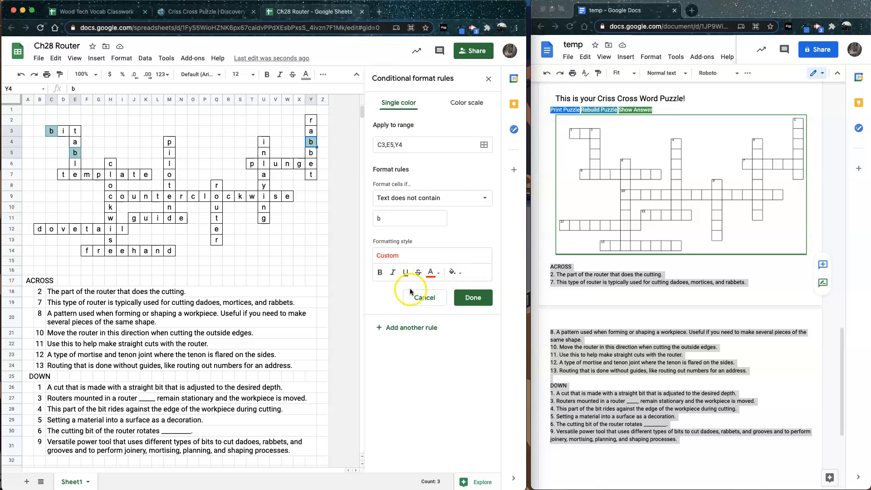
left_click(473, 298)
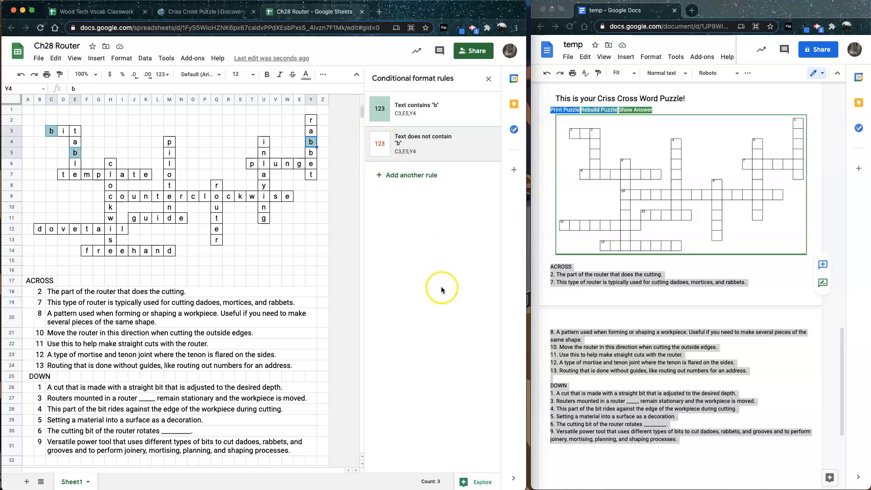
Step: Add cell Y5 to the ranges of both the contains "b" and does not contain "b" rules
left_click(216, 155)
left_click(66, 176)
left_click(75, 153)
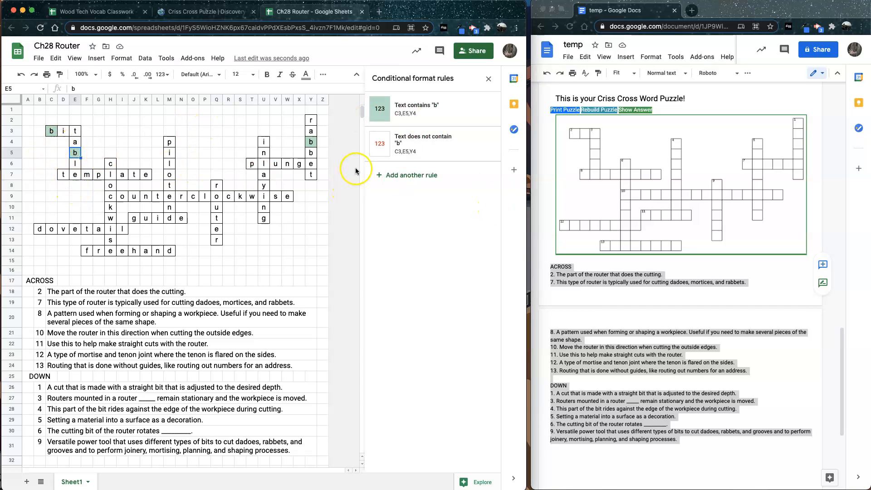
left_click(313, 156)
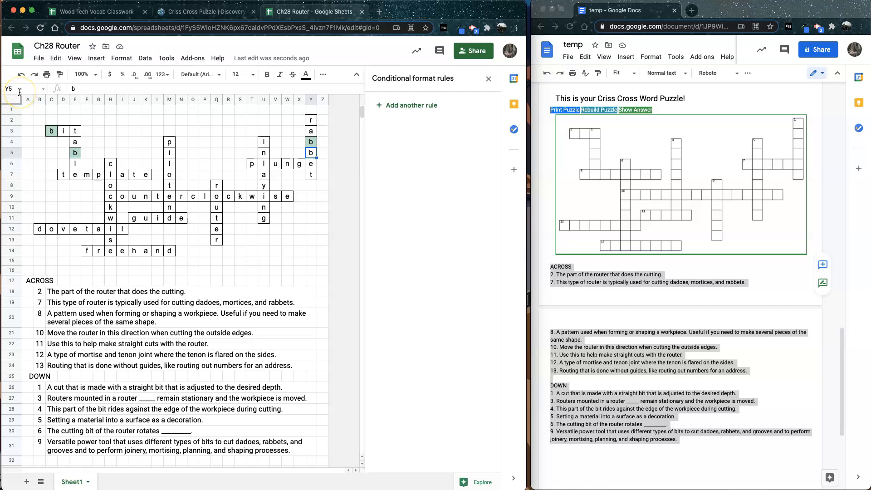
left_click(312, 144)
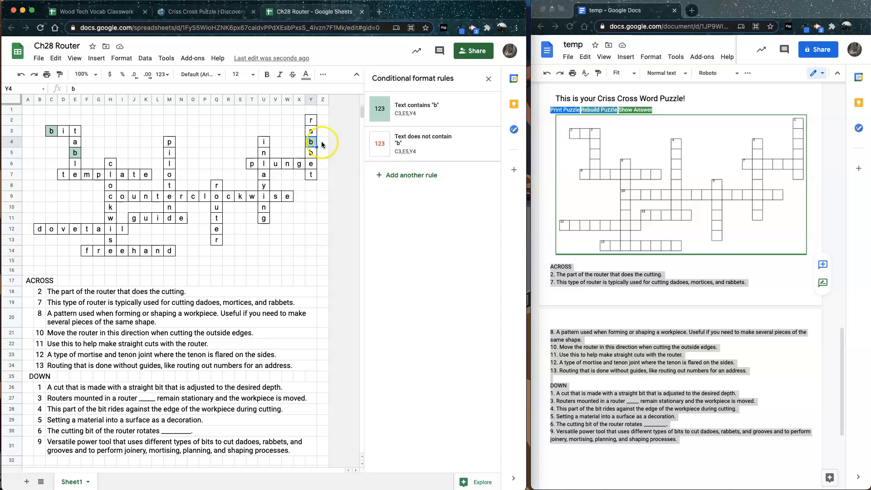
left_click(445, 119)
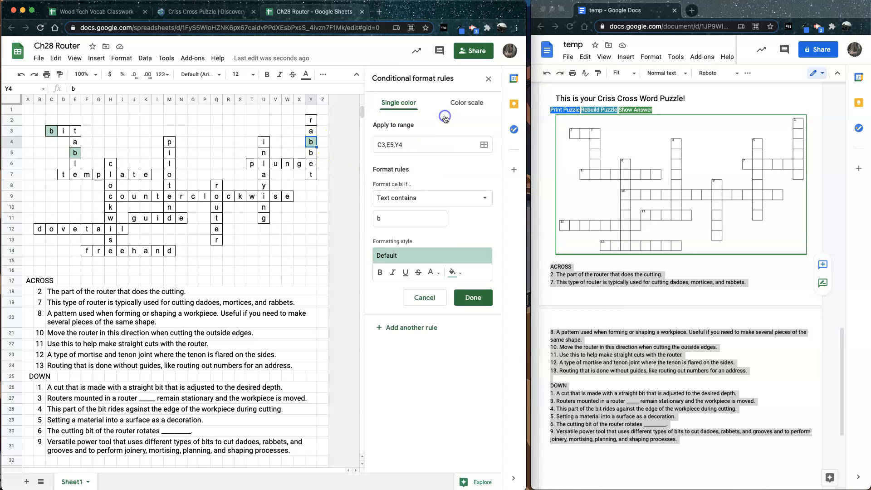
left_click(414, 145)
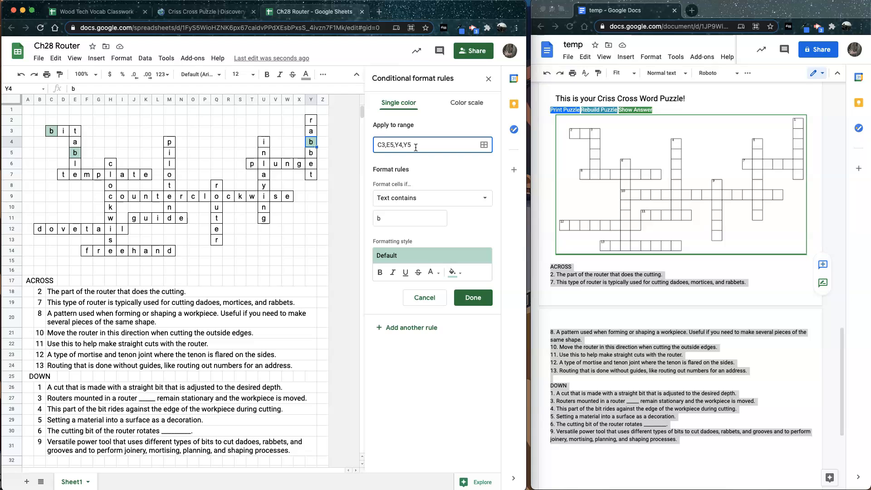
left_click(473, 297)
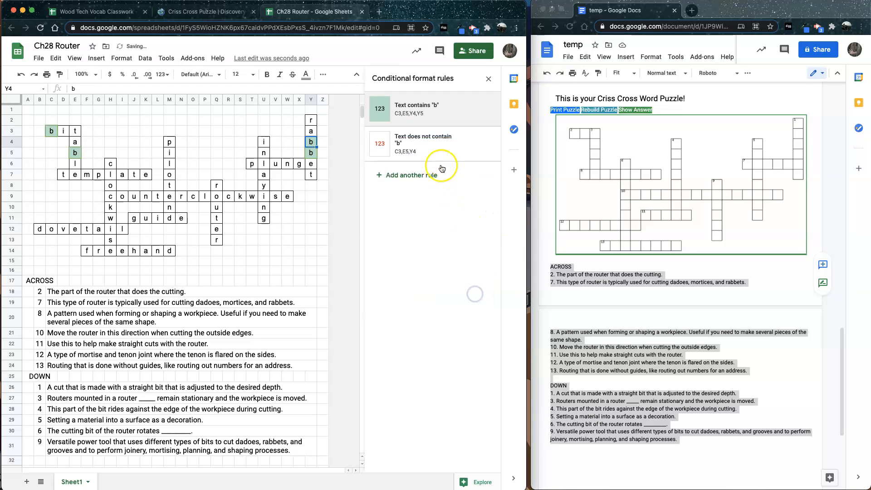
left_click(456, 153)
left_click(427, 146)
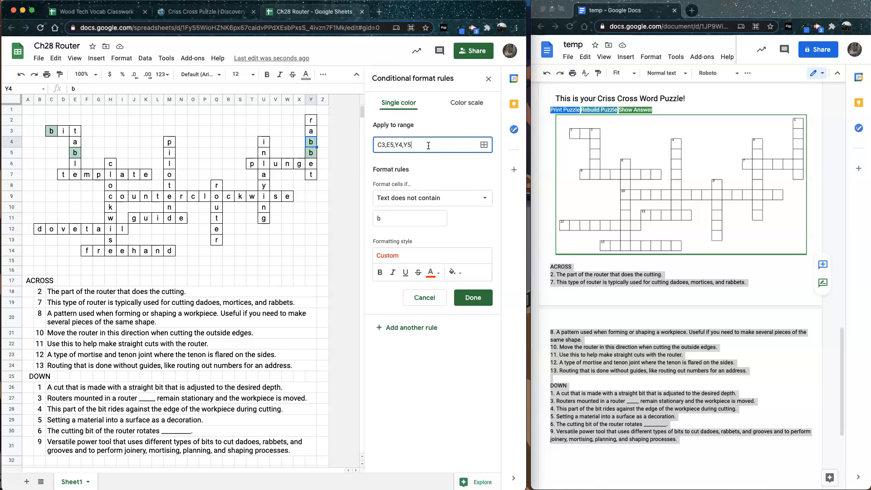
left_click(473, 298)
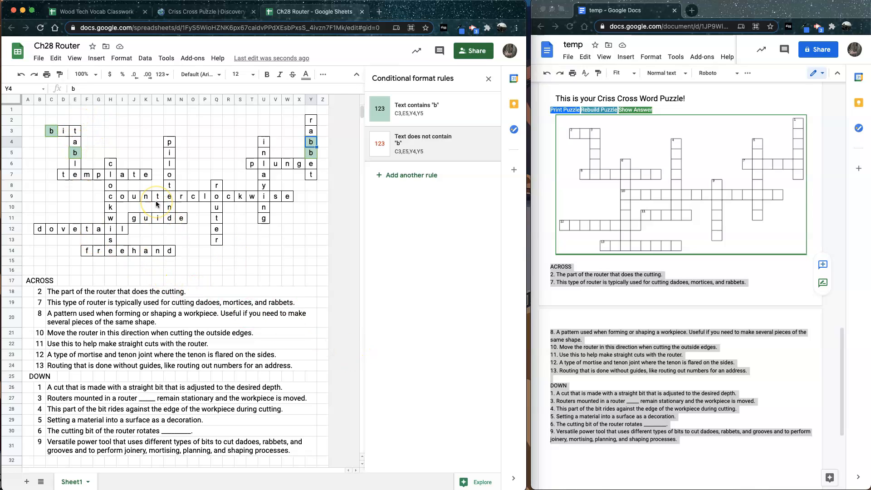
Step: Create a default green rule for cells D3, H12, U4, U9 and M5 when text contains "i"
left_click(64, 131)
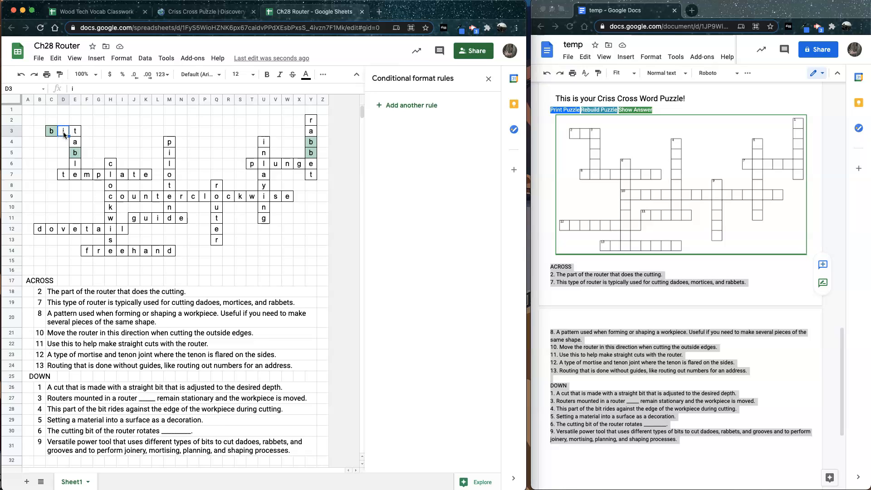
left_click(115, 230, "super")
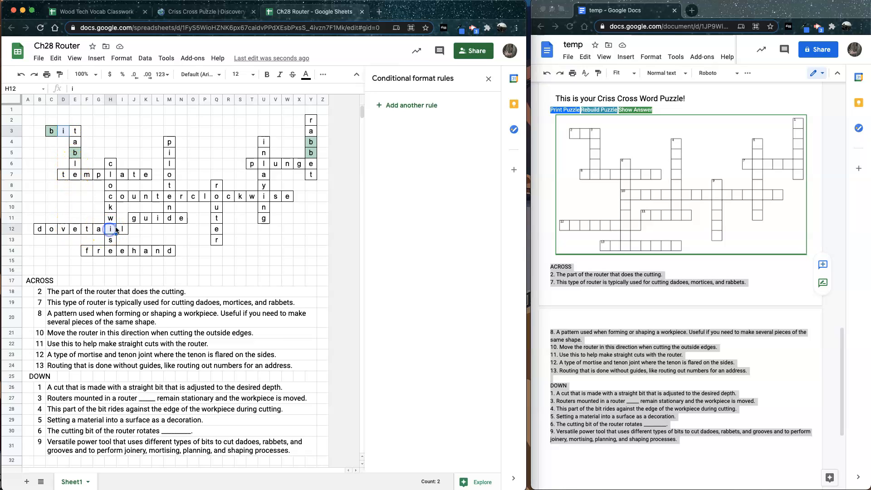
left_click(266, 146, "super")
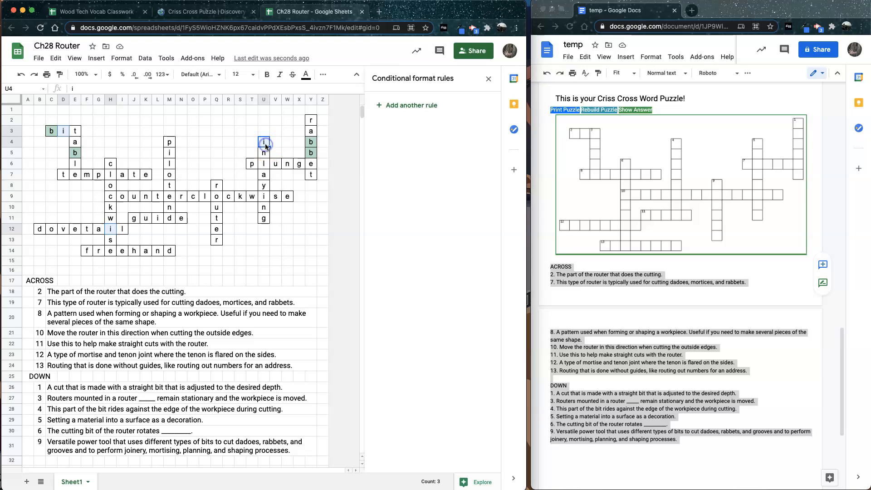
left_click(265, 200, "super")
left_click(170, 155, "super")
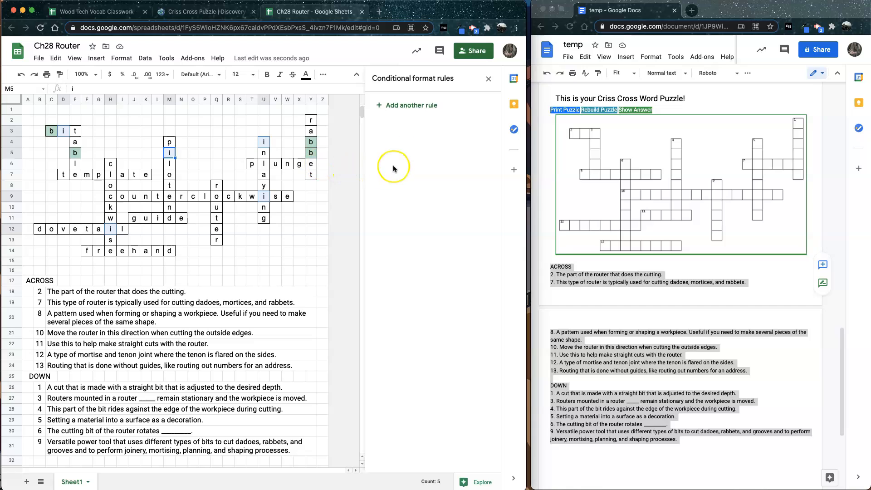
left_click(400, 107)
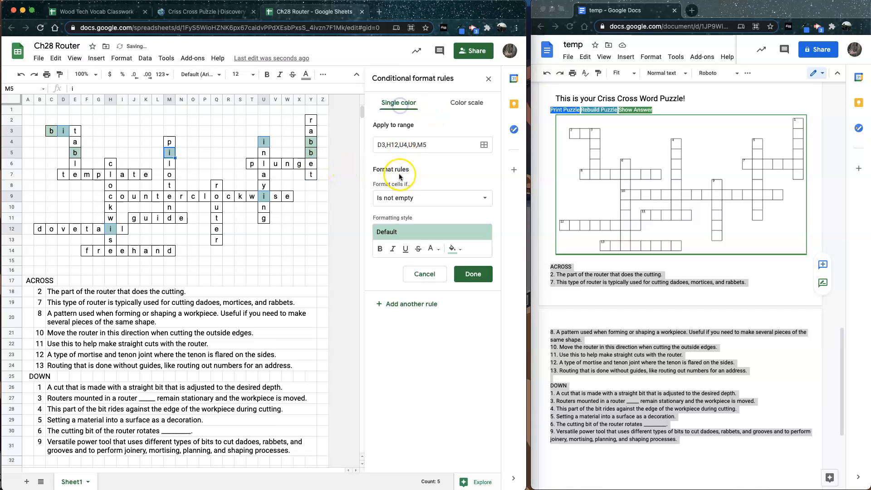
left_click(396, 199)
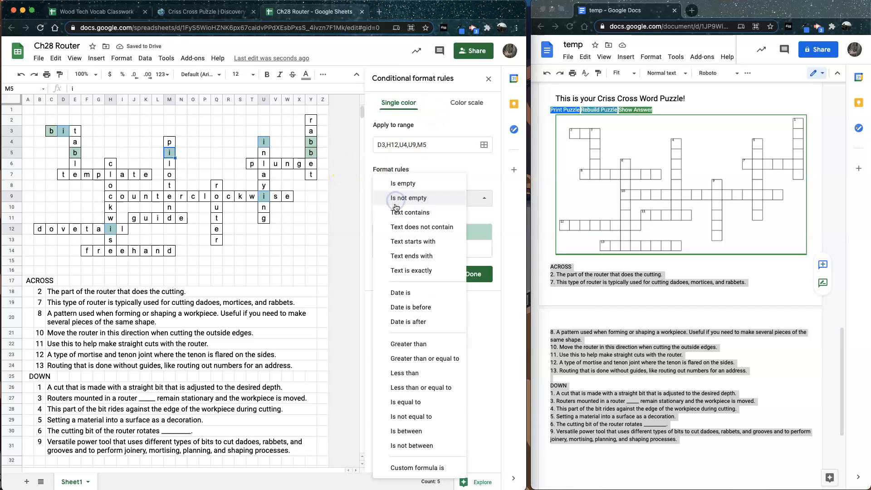
left_click(394, 212)
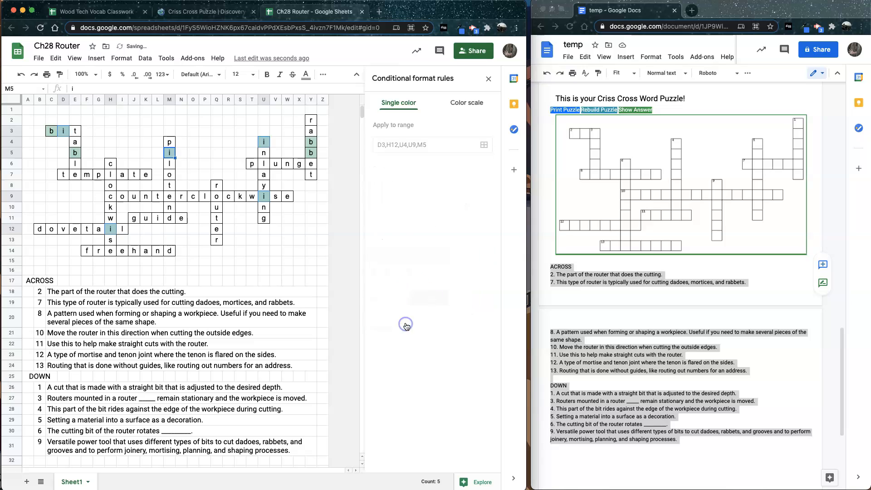
Step: Add a rule for the same "i" cells with no fill and red text when text does not contain "i"
left_click(404, 204)
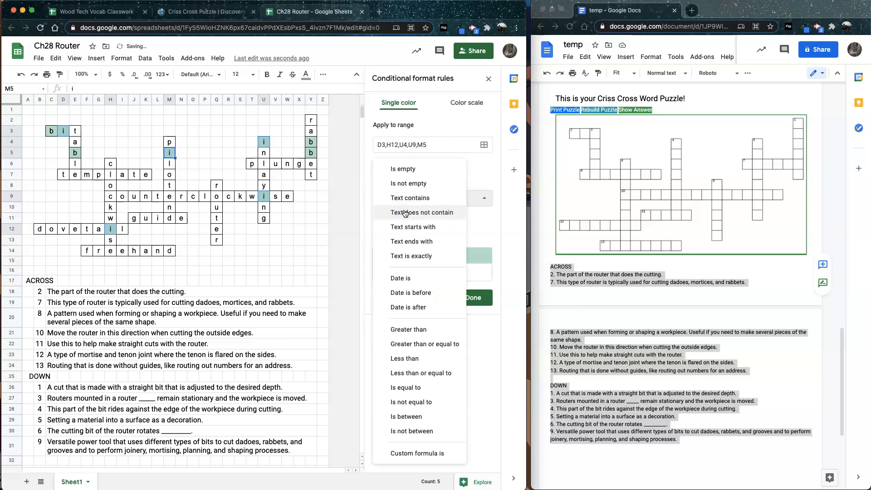
left_click(405, 212)
left_click(458, 276)
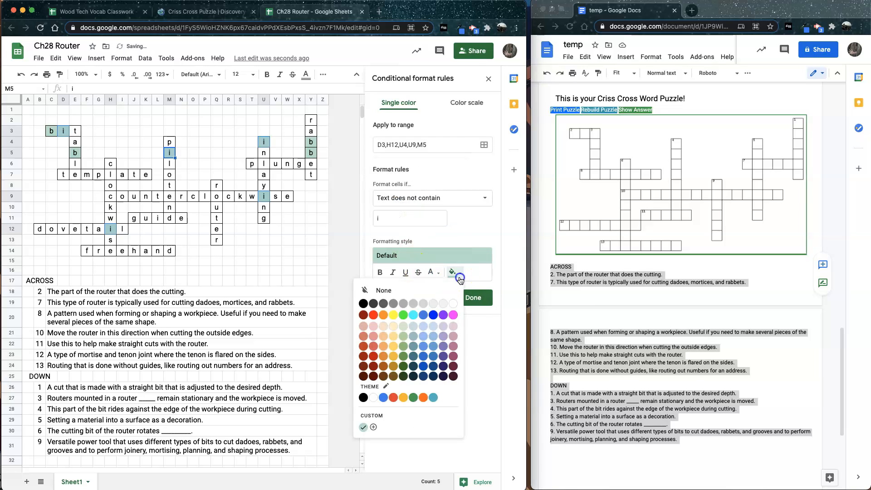
left_click(391, 290)
left_click(431, 275)
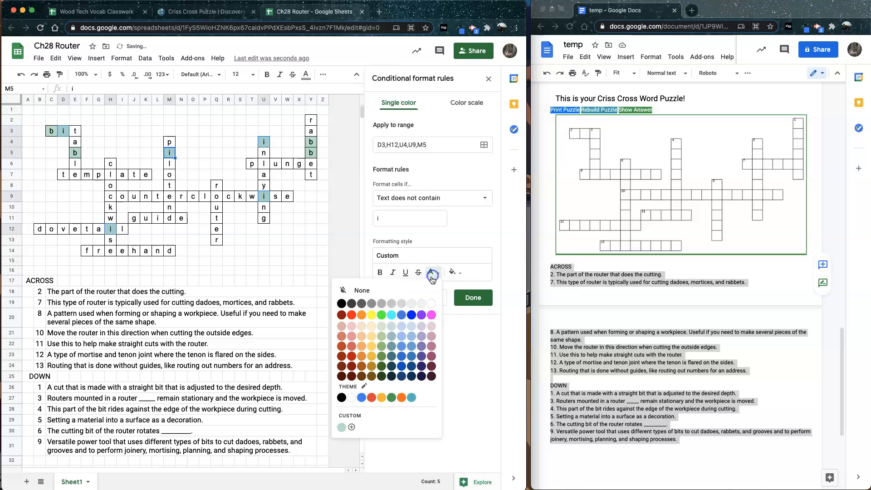
left_click(352, 315)
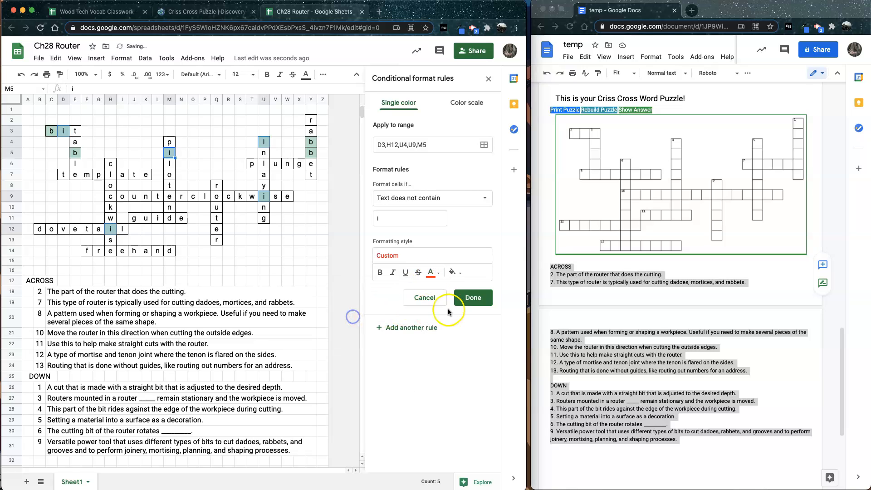
left_click(479, 302)
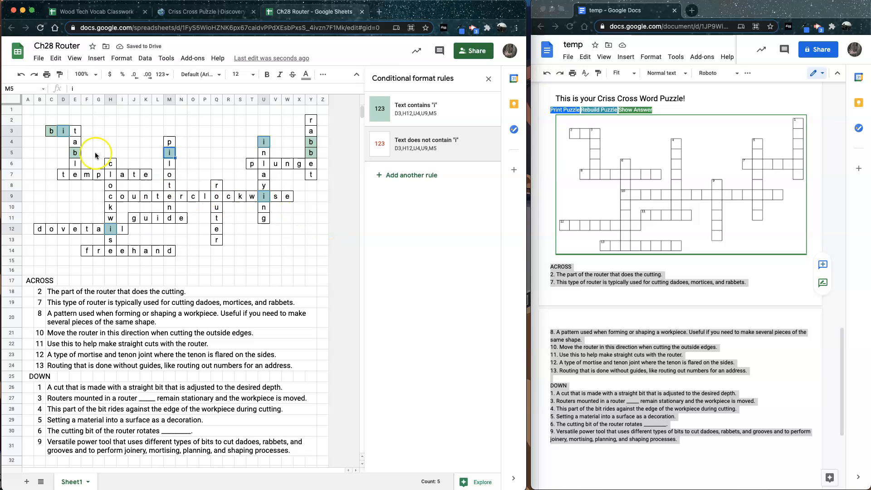
Step: Create conditional format rules that check for the letter "t" in cells E3, F12, D7, L9, M8, Q11 and Y7
left_click(76, 132)
left_click(87, 229, "super")
left_click(64, 175, "super")
left_click(157, 196, "super")
left_click(169, 185, "super")
left_click(216, 218, "super")
left_click(311, 174, "super")
left_click(407, 105)
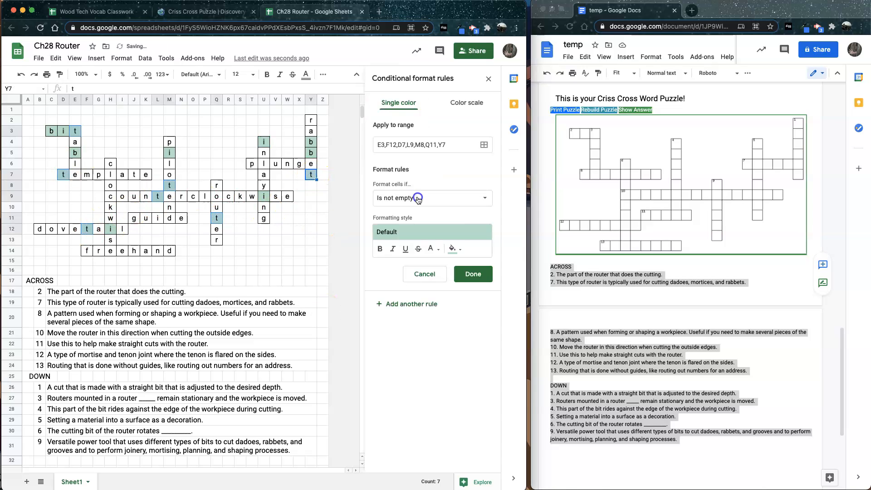
left_click(483, 297)
Step: Create conditional format rules that check for the letter "a" in cells E4, I7, G12, K14, U7 and Y3
left_click(75, 142)
left_click(122, 174, "super")
left_click(99, 229, "super")
left_click(145, 251, "super")
left_click(264, 174, "super")
left_click(311, 131, "super")
left_click(409, 106)
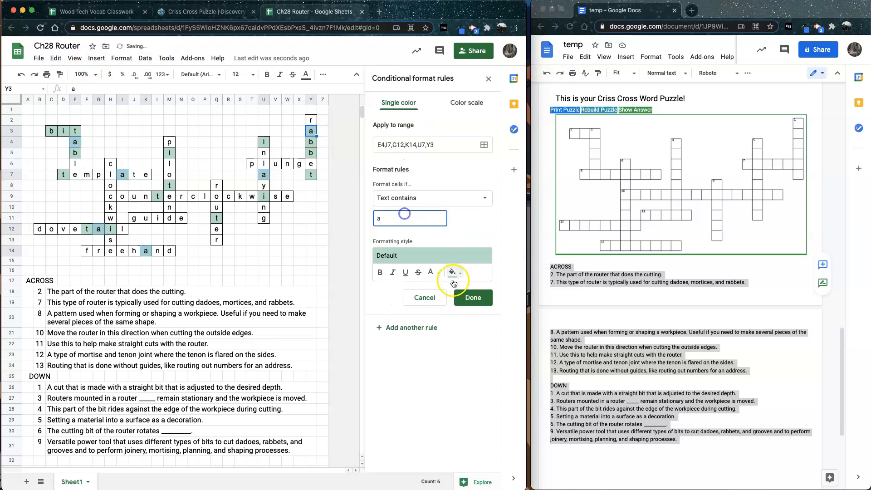
left_click(401, 263)
left_click(433, 273)
left_click(483, 299)
Step: Create a default green rule for E7, E12, K7, N11, H14:I14, W9, Q12, Y6 and M9 when text contains "e"
left_click(75, 175)
left_click(75, 229, "super")
left_click(146, 175, "super")
left_click(110, 251, "super")
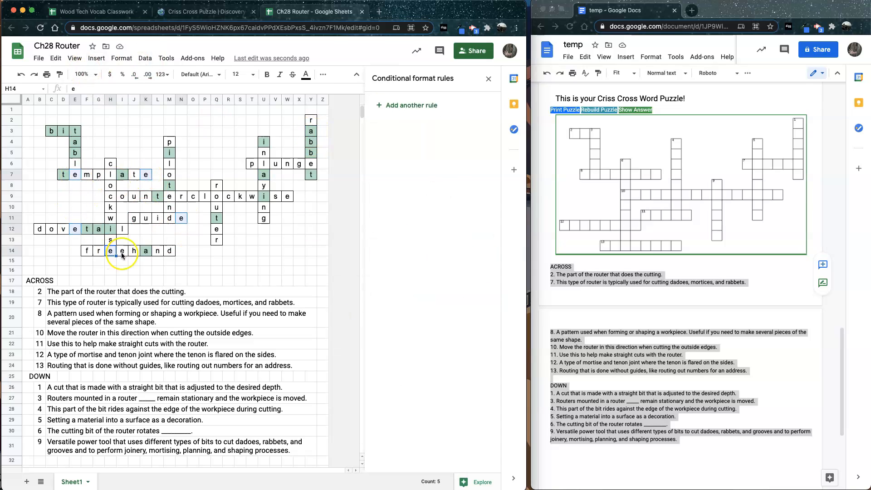
left_click(122, 252, "super")
left_click(170, 197, "super")
left_click(409, 105)
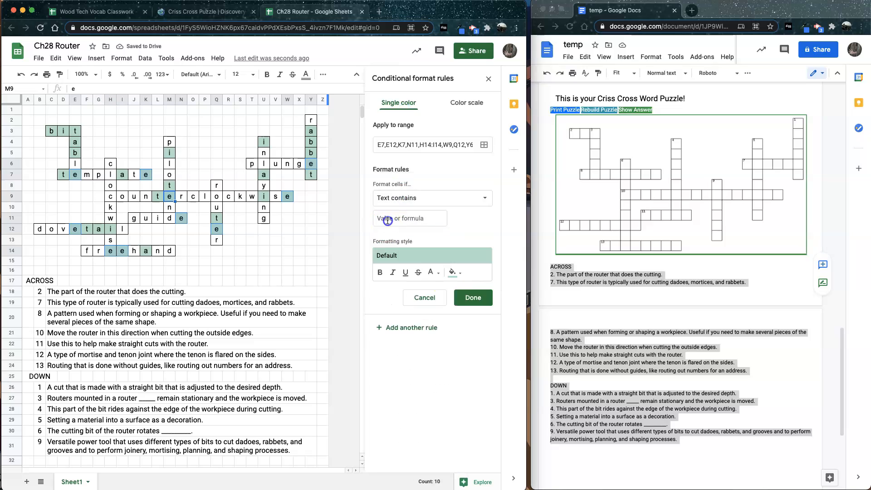
Step: Add a rule for the same "e" cells with no fill and red text when text does not contain "e"
left_click(449, 272)
left_click(433, 273)
left_click(352, 315)
left_click(450, 273)
left_click(383, 291)
left_click(477, 298)
Step: Create a default green rule for cells E6, H7, M6, P9, I12 and U6 when text contains "l"
left_click(75, 164)
left_click(111, 174, "super")
left_click(171, 165, "super")
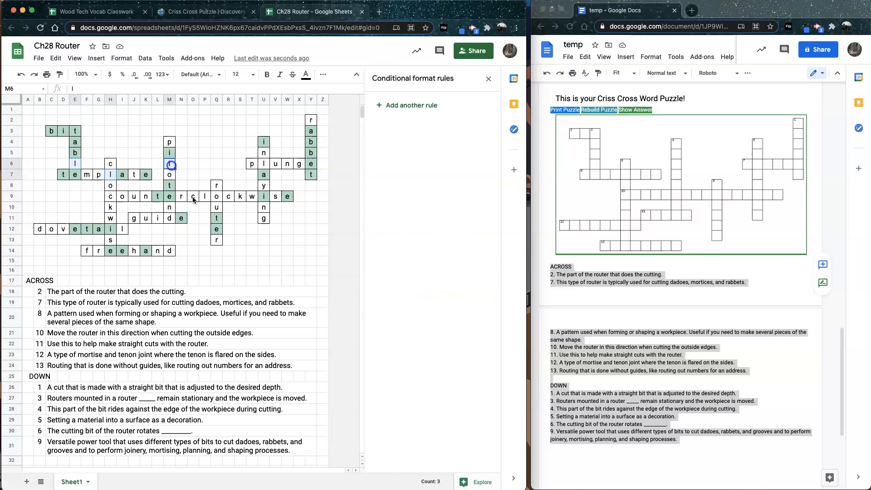
left_click(395, 108)
left_click(406, 196)
type("l")
Step: Add a rule for the same "l" cells with no fill and red text when text does not contain "l"
left_click(450, 273)
left_click(432, 273)
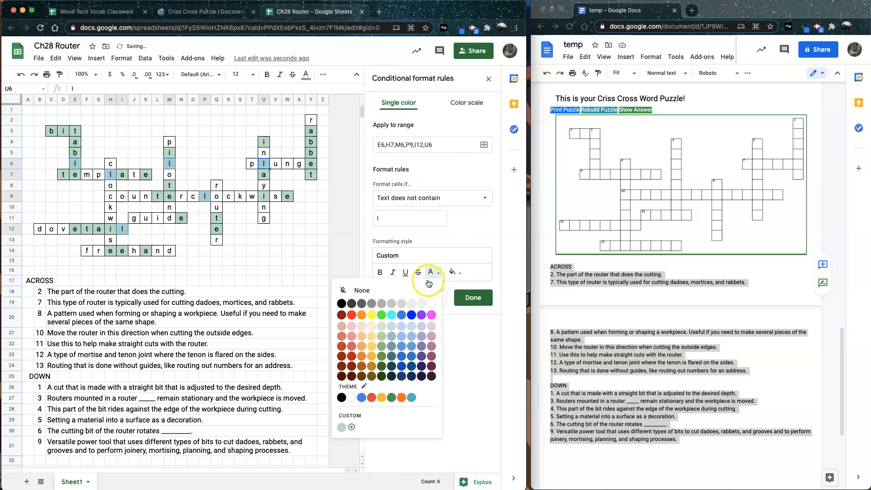
left_click(352, 315)
left_click(475, 298)
Step: Create a default green rule for cells I9, C12, Q9, M7 and H8 when text contains "o"
left_click(90, 176)
left_click(122, 196)
left_click(51, 229, "super")
left_click(216, 196, "super")
left_click(170, 174, "super")
left_click(110, 185, "super")
left_click(411, 105)
type("o")
Step: Add a rule for the same "o" cells with no fill and red text when text does not contain "o"
left_click(450, 274)
left_click(384, 290)
left_click(433, 273)
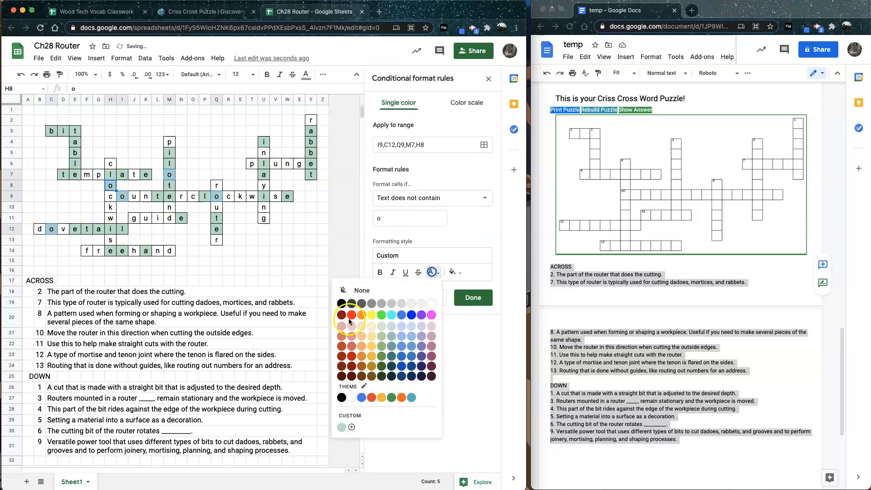
left_click(351, 316)
left_click(474, 298)
Step: Add cell J7 to the ranges of both conditional format rules for the letter "t"
left_click(135, 175)
left_click(171, 197)
left_click(134, 175)
left_click(169, 186)
left_click(429, 111)
left_click(458, 145)
type(",J7")
left_click(473, 298)
left_click(458, 144)
type(",J7")
left_click(475, 297)
Step: Create conditional format rules that check for the letter "r" in cells N9, G14, Y2 and Q13
left_click(181, 196)
left_click(99, 251, "super")
left_click(311, 120, "super")
left_click(216, 240, "super")
left_click(410, 105)
type("r")
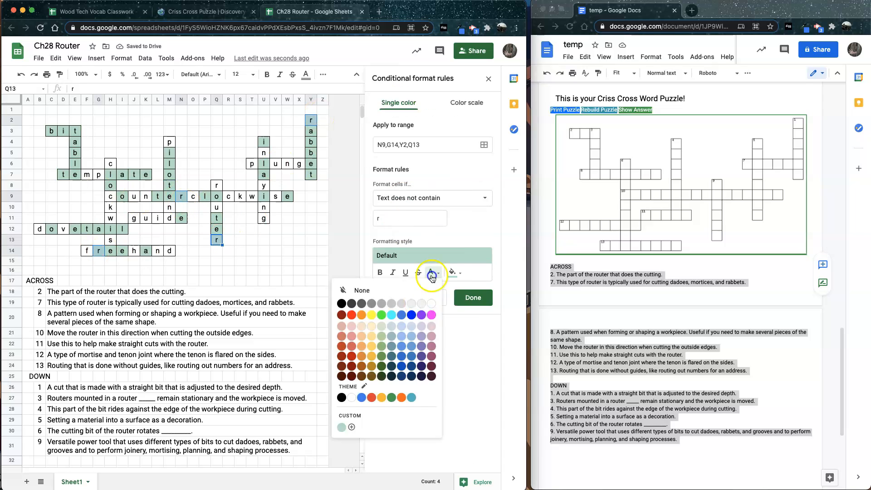
left_click(473, 297)
Step: Create conditional format rules that check for the letter "c" in cells H6, H9, O9 and R9
left_click(110, 163)
left_click(110, 197, "super")
left_click(193, 197, "super")
left_click(229, 197, "super")
left_click(411, 105)
type("c")
Step: Create conditional format rules that check for "u" in cells including K11, J9 and V6, and for "n" in the grid's "n" cells
left_click(145, 218)
left_click(134, 196, "super")
left_click(275, 164, "super")
left_click(411, 106)
type("u")
left_click(473, 298)
type("n")
left_click(466, 301)
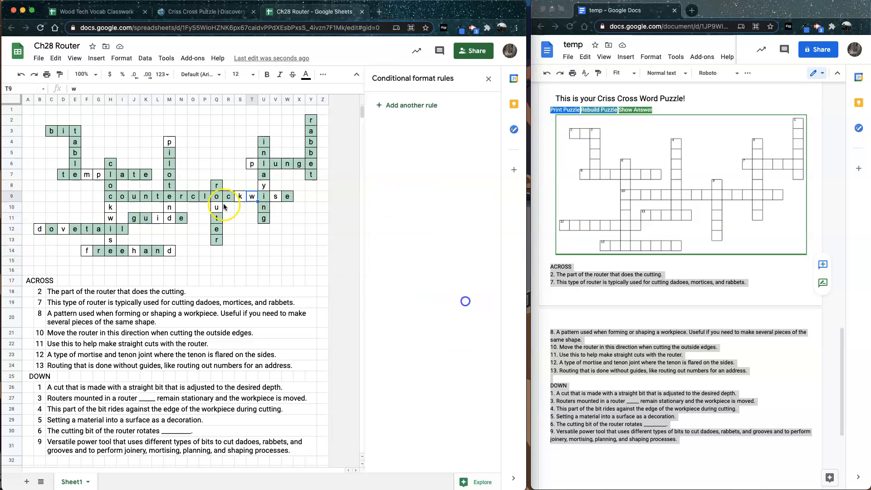
Step: Create conditional format rules that check for the letter "p" in cells including M4 and T6, and for "d" in cells including M11
left_click(173, 143, "super")
left_click(252, 164, "super")
left_click(410, 105)
type("p")
left_click(412, 331)
left_click(170, 219)
type("d")
left_click(467, 300)
Step: Create conditional format rules that check for "k" in the grid's "k" cells, "s" in H13 and V9, and "h" in J14
left_click(480, 303)
type("k")
left_click(473, 298)
left_click(276, 196, "super")
type("sh")
left_click(453, 273)
Step: Create conditional format rules that check for "m" in cell F7, "v" in cell D12 and "f" in cell F14
left_click(87, 175)
left_click(419, 203)
type("m")
left_click(473, 297)
left_click(61, 230)
type("v")
left_click(87, 251)
type("f")
Step: Add cell M10 to the ranges of the "n" rules and cell Q10 to the ranges of the "u" rules
left_click(160, 253)
type(",m10")
left_click(473, 297)
left_click(215, 209)
left_click(136, 196)
left_click(427, 107)
left_click(432, 147)
type(",q10")
left_click(474, 298)
Step: Create two rules for cell U8: green fill when the text contains "y" and red text when it does not contain "y"
left_click(263, 185)
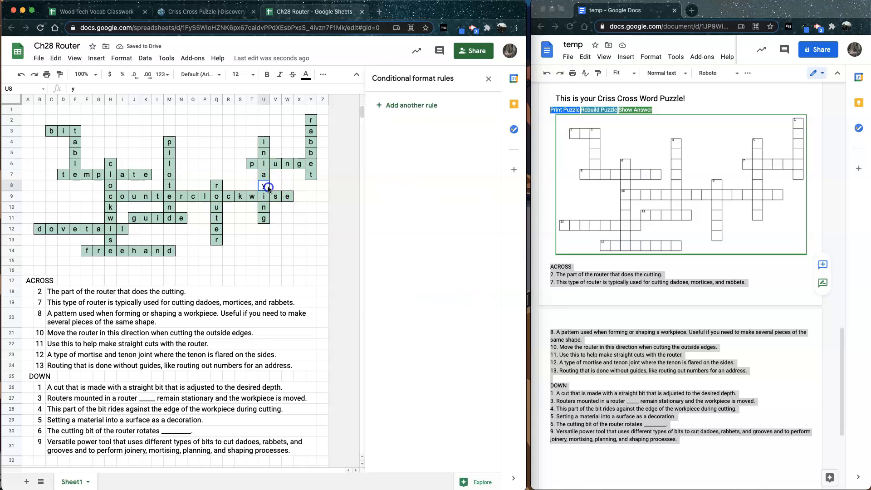
left_click(412, 327)
left_click(410, 219)
type("y")
left_click(412, 327)
left_click(432, 198)
left_click(410, 227)
left_click(455, 273)
left_click(390, 290)
left_click(433, 273)
left_click(352, 343)
left_click(477, 299)
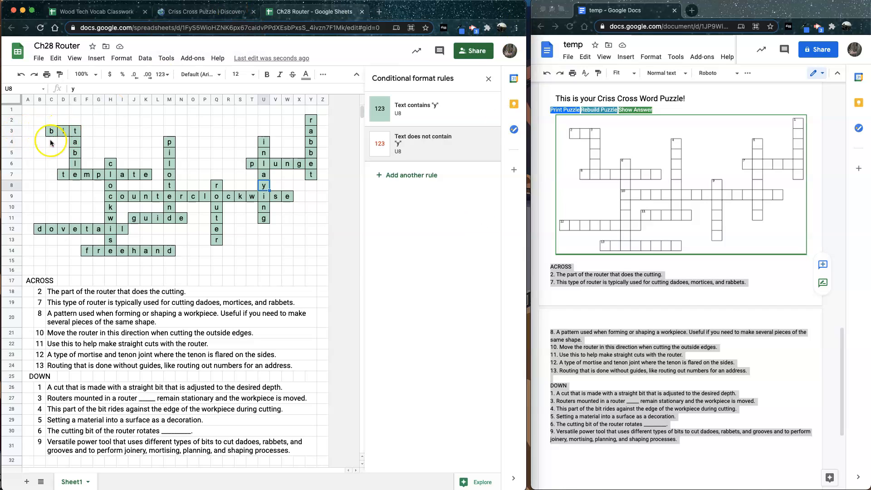
Step: Review the full list of conditional format rules applied across A1:Z17 and close it
left_click_drag(28, 113, 321, 280)
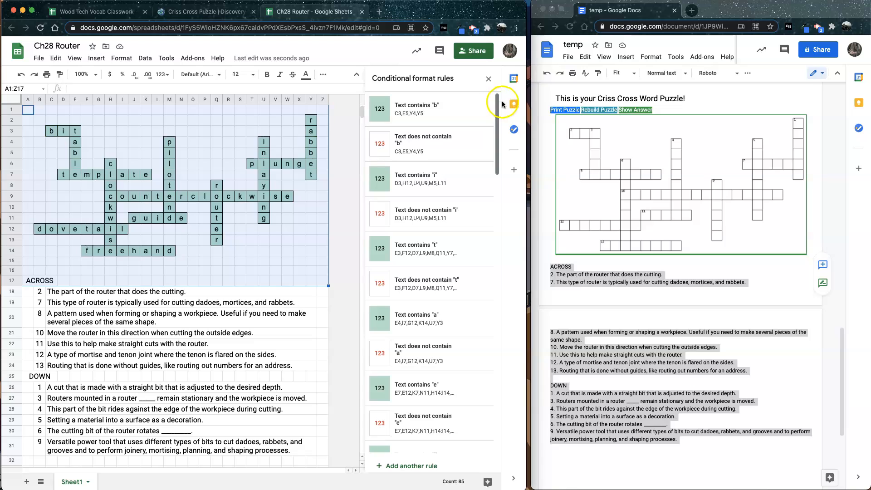
left_click_drag(500, 105, 493, 381)
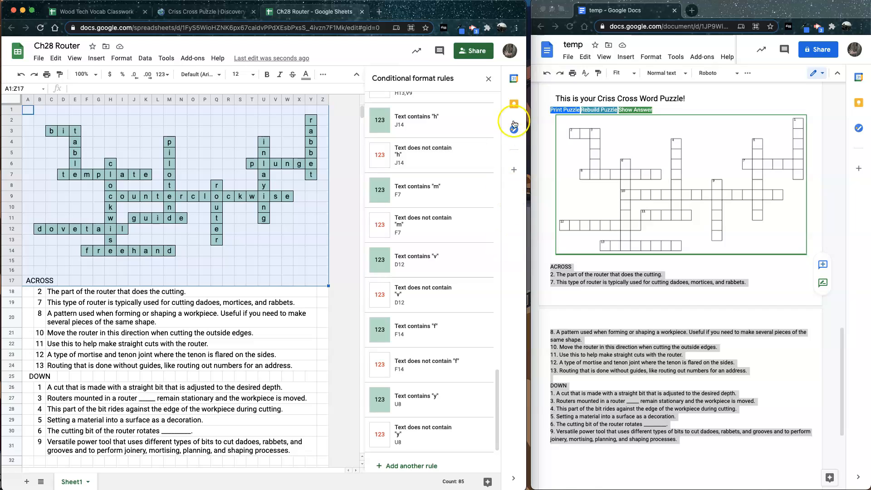
left_click(488, 80)
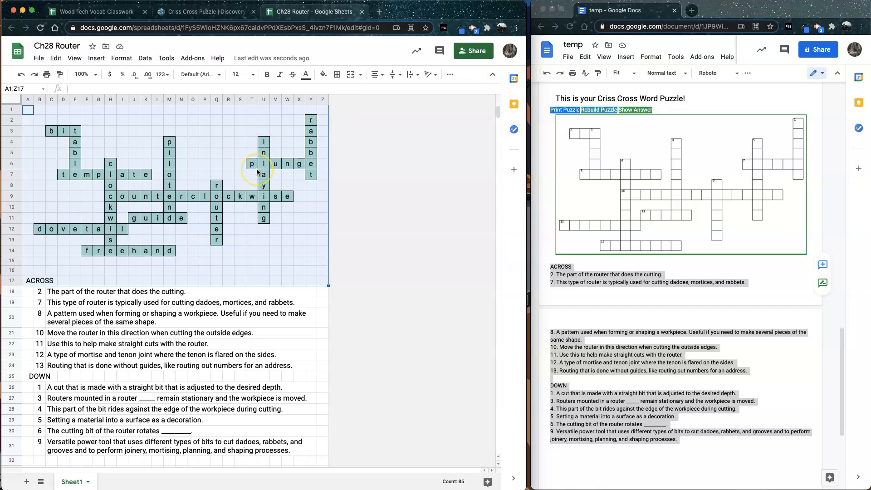
left_click(122, 142)
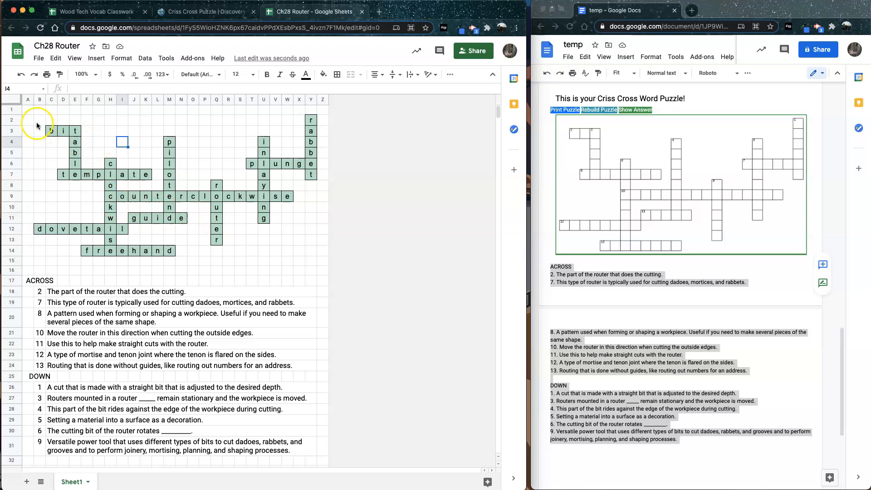
Step: Try clearing the letters from A1:Z15, and undo the clearing
mouse_move(30, 114)
left_mouse_down()
mouse_move(295, 213)
mouse_move(291, 259)
mouse_move(319, 257)
left_mouse_up()
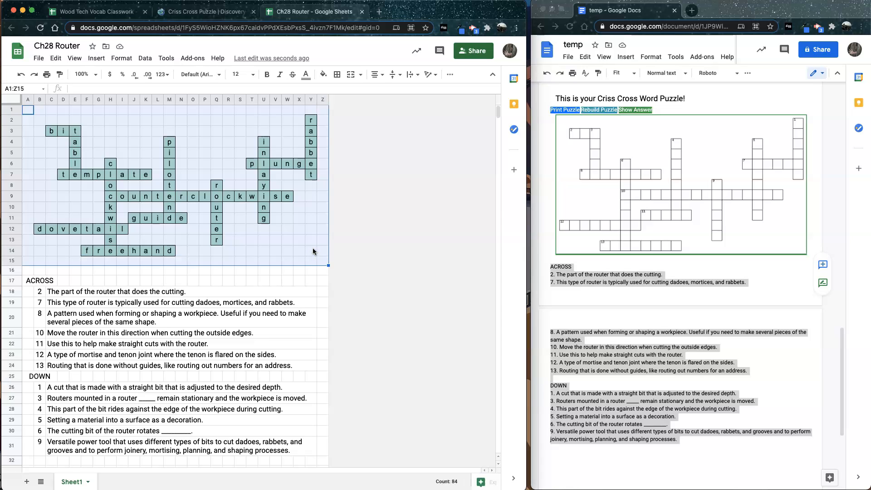
key("Delete")
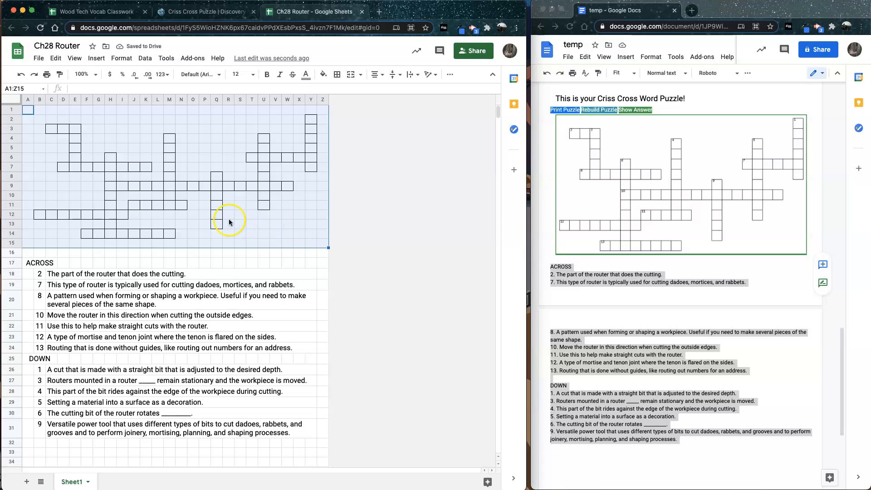
left_click(302, 225)
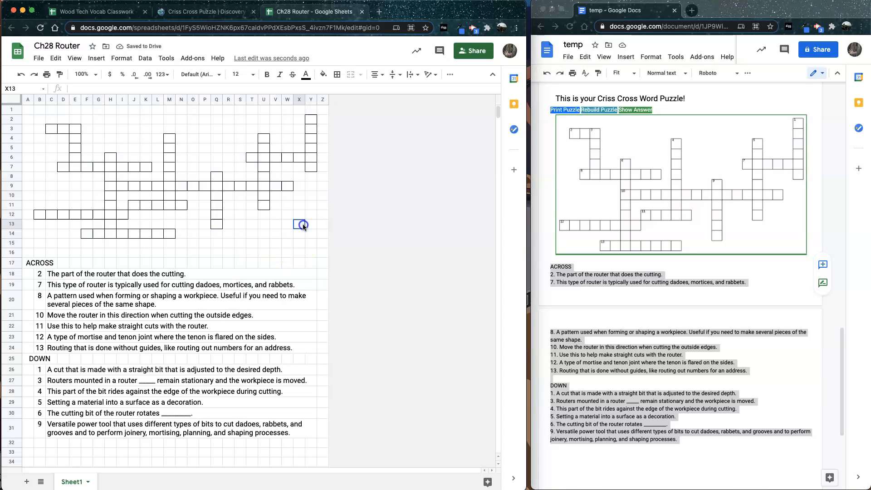
left_click(218, 179)
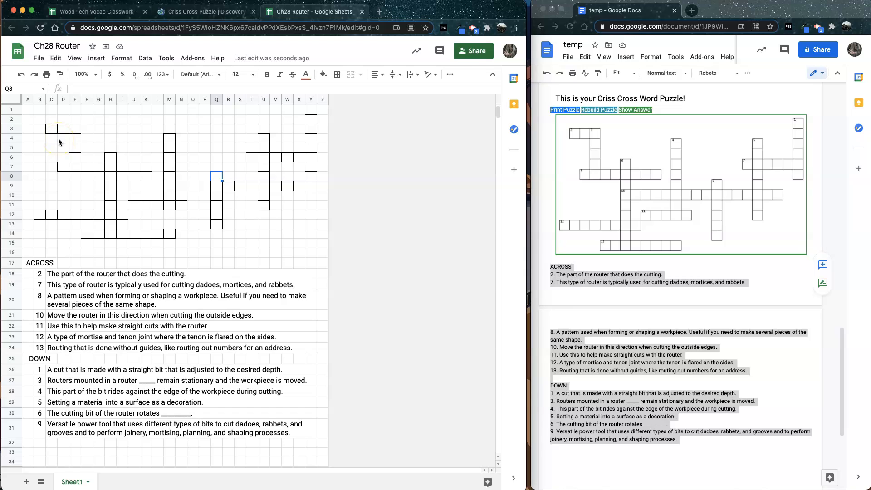
key("super+z")
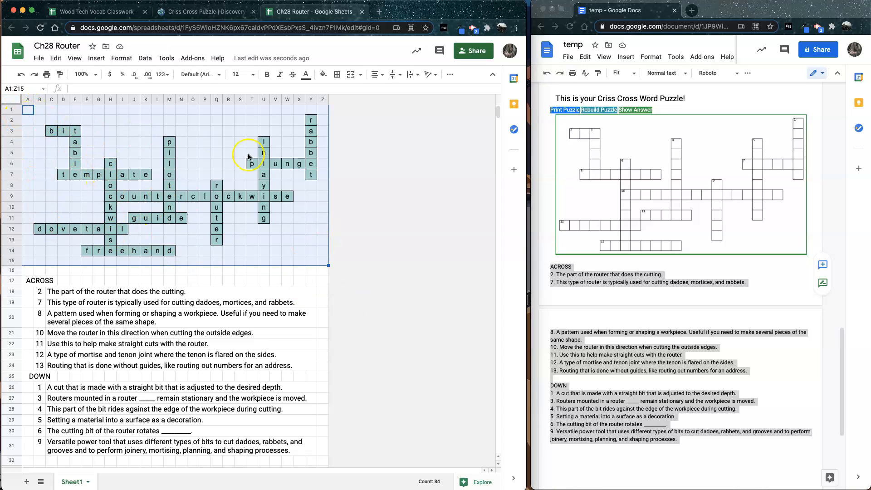
Step: Set a fixed height of 25 pixels for rows 1 to 15 and clear all letters from them
left_click(294, 254)
left_click_drag(11, 111, 5, 261)
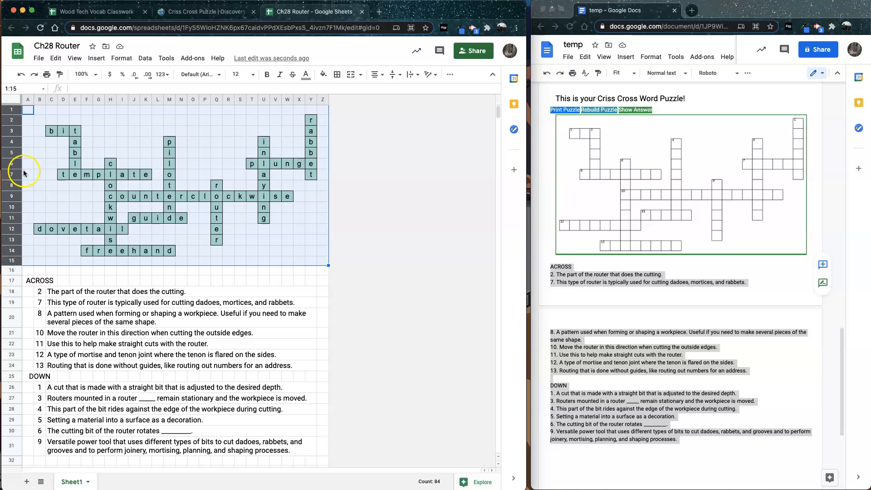
right_click(13, 121)
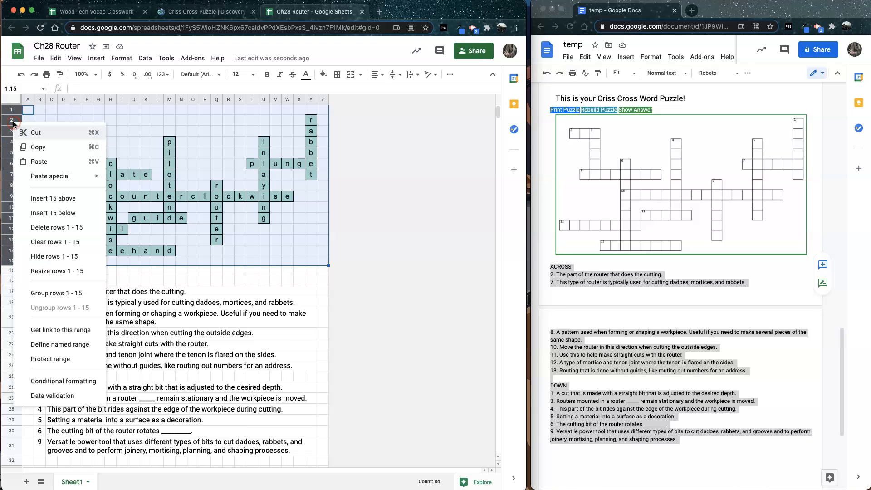
left_click(38, 271)
left_click(212, 282)
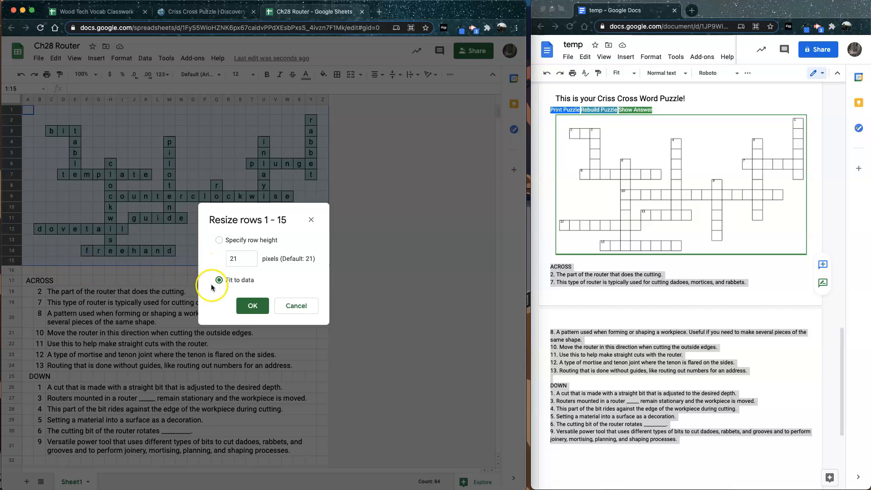
left_click(220, 241)
left_click(234, 260)
left_click(220, 241)
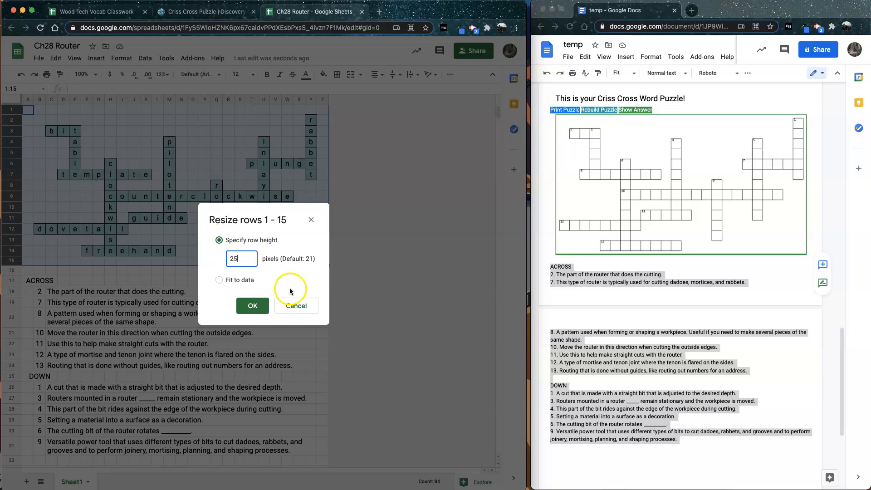
left_click(255, 308)
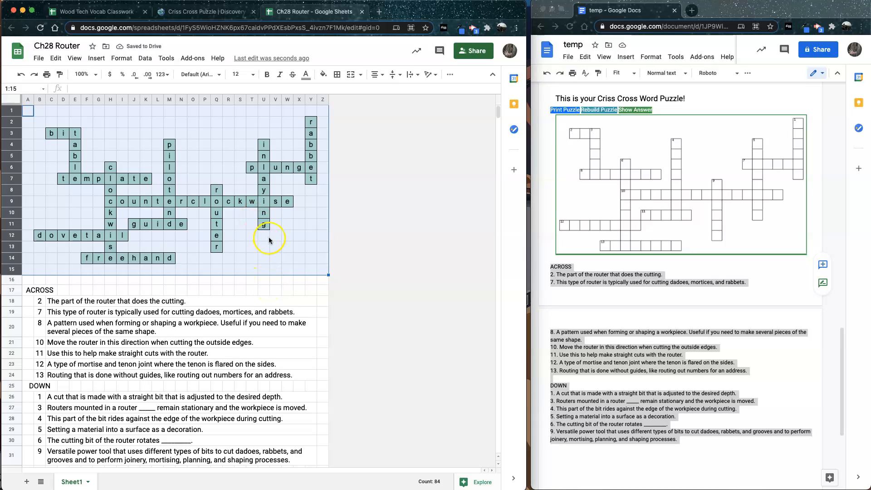
key("Delete")
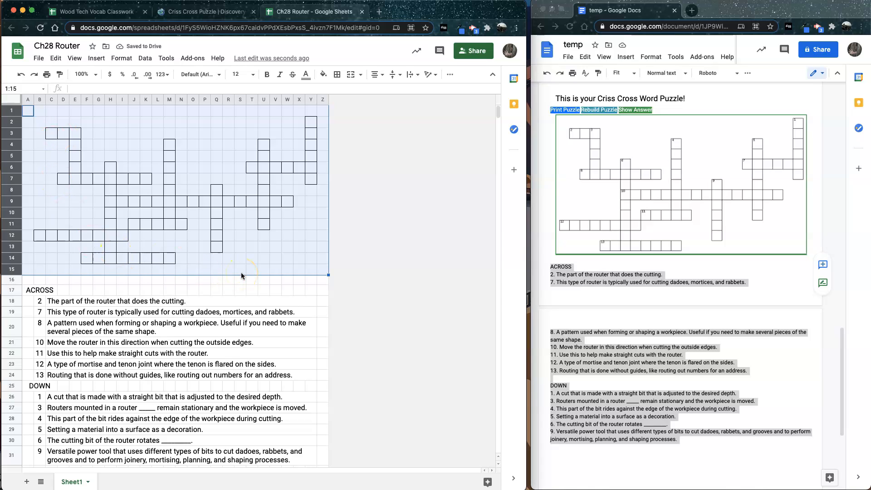
left_click(196, 363)
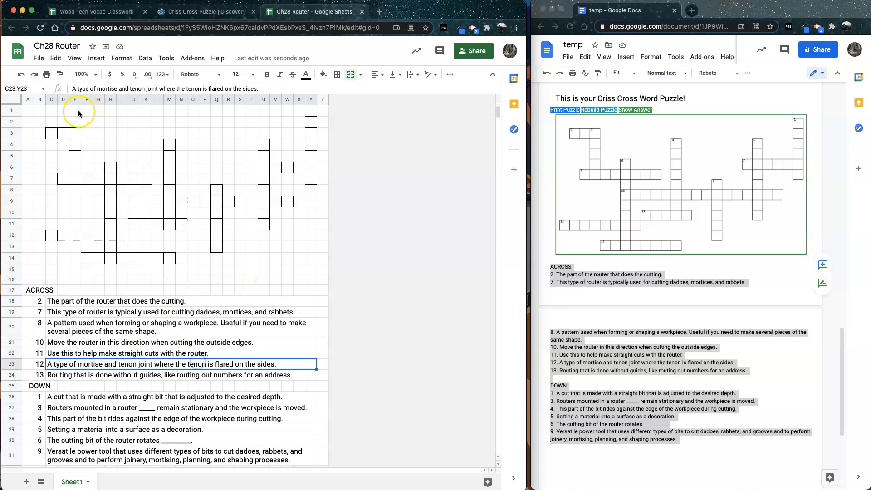
Step: Test the formatting by entering the letters of "bit" in C3, D3 and E3, and clear the test entry
left_click(52, 138)
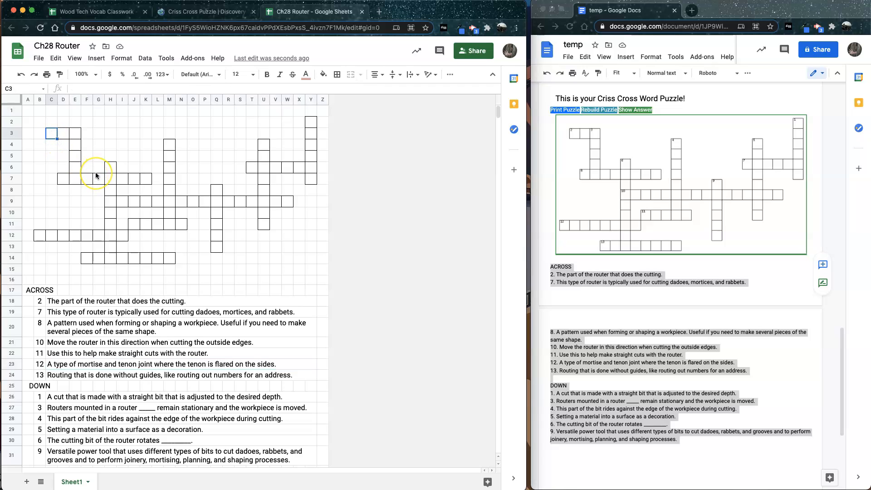
key("Tab")
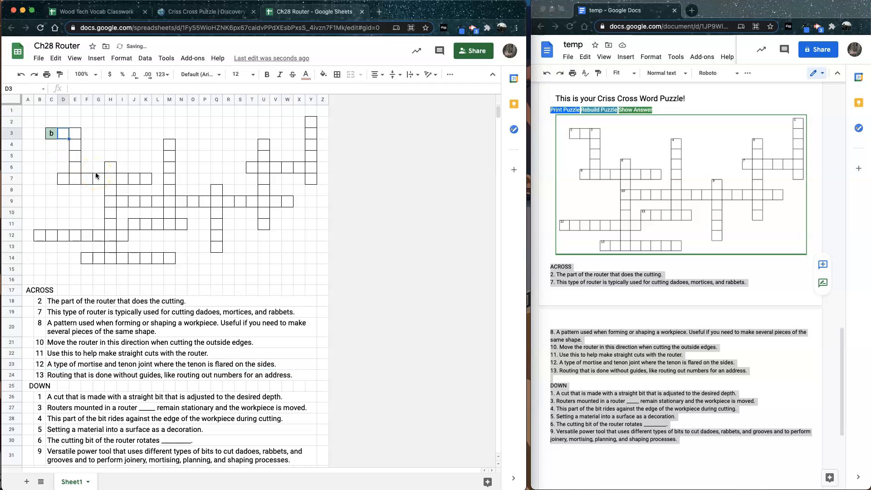
key("Tab")
key("Tab")
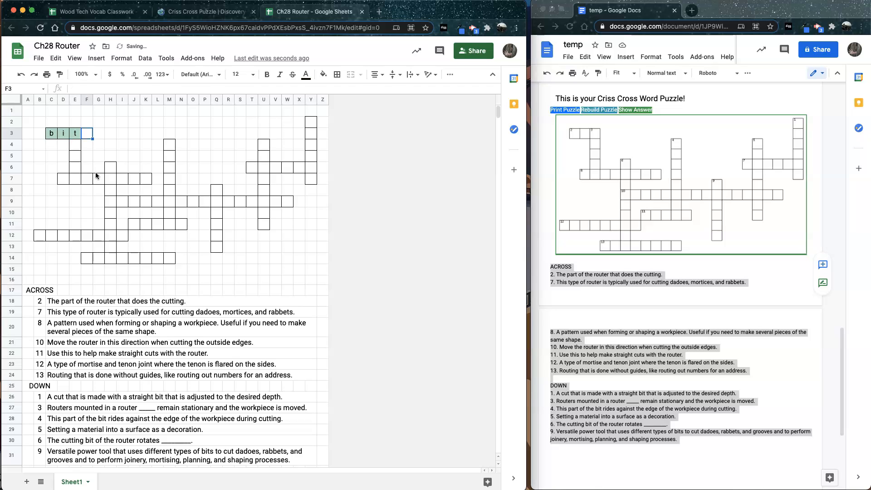
left_click(110, 160)
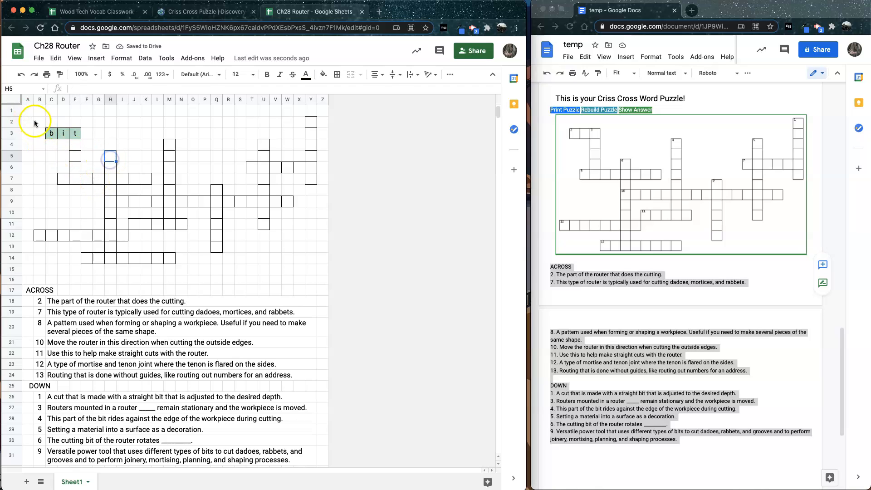
left_click_drag(35, 123, 91, 161)
key("Delete")
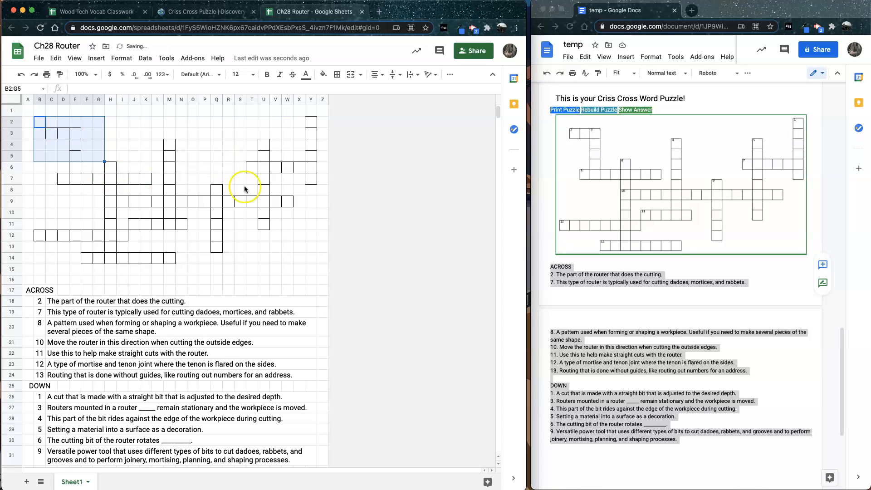
left_click(277, 270)
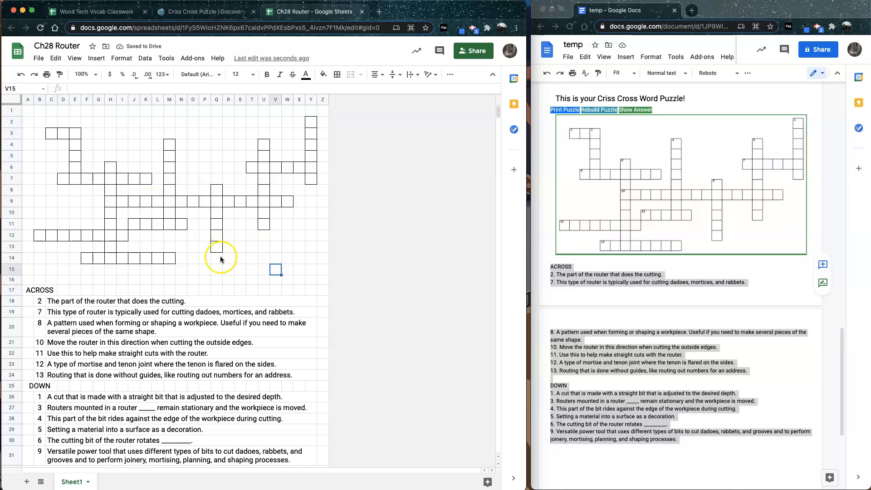
Step: Hide the sheet's gridlines
left_click(75, 58)
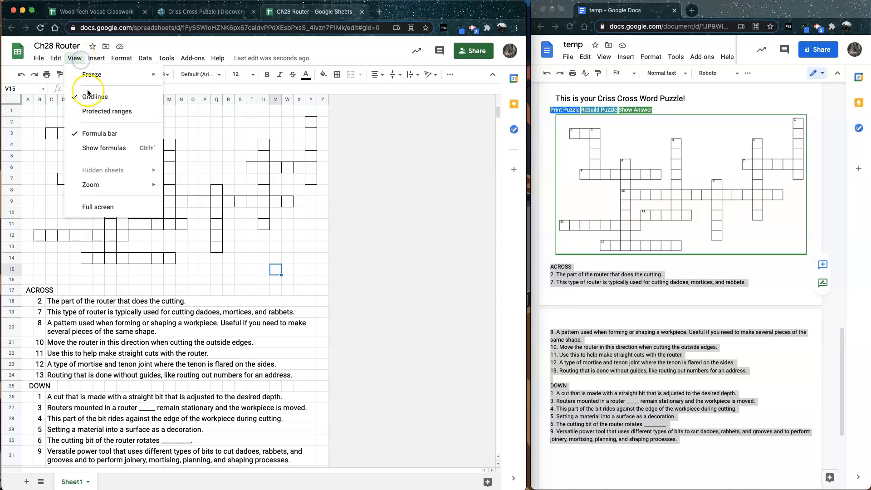
left_click(97, 103)
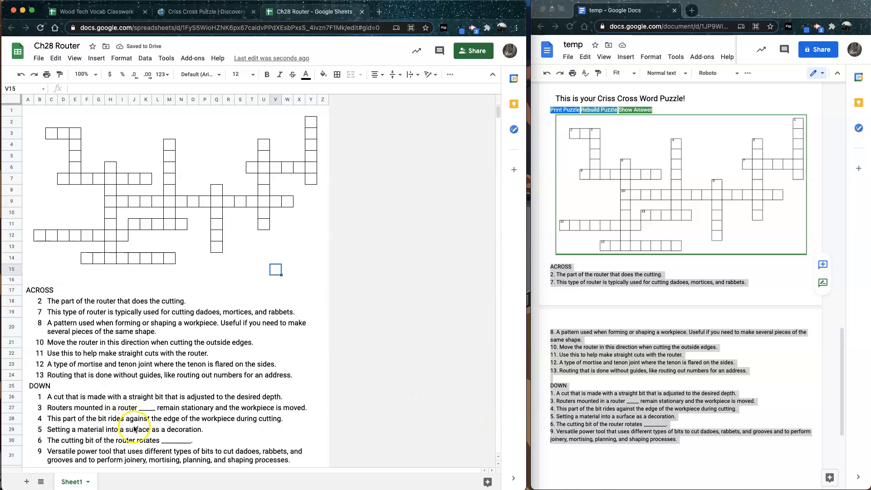
Step: Make the ACROSS heading in B17 and the DOWN heading in B25 bold
scroll(113, 408, "down", 2)
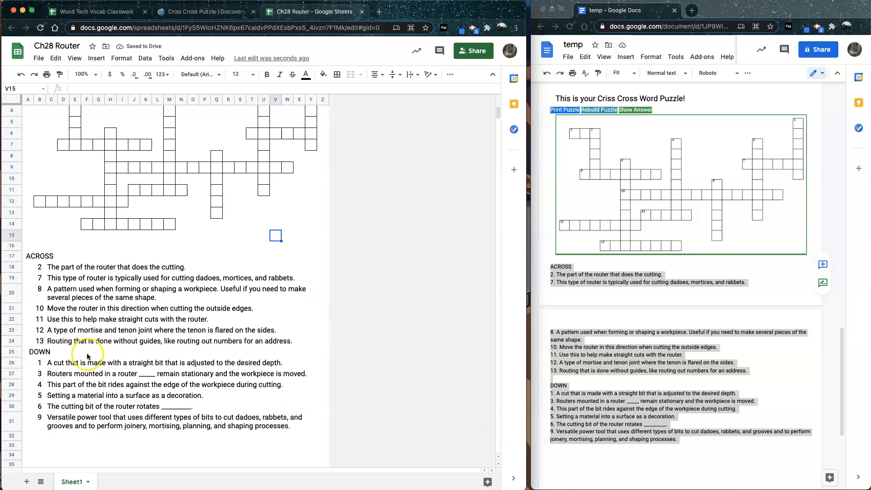
left_click(36, 260)
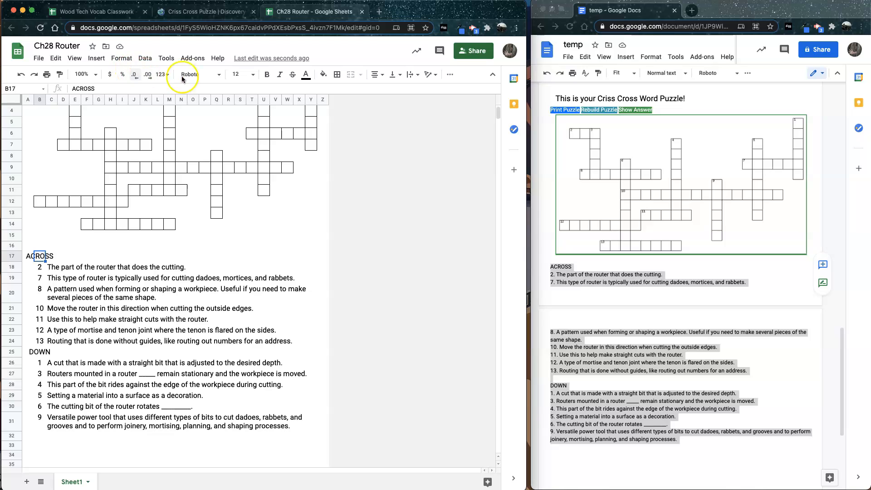
left_click(268, 75)
left_click(40, 352)
left_click(268, 74)
scroll(162, 210, "up", 2)
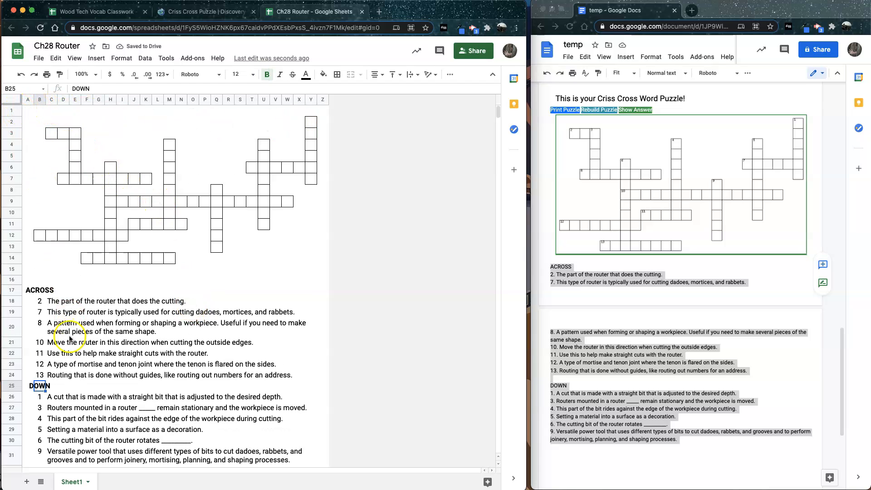
Step: Move empty row 33 from below the clues to the top of the sheet, above the crossword grid
scroll(66, 336, "down", 2)
scroll(22, 406, "down", 4)
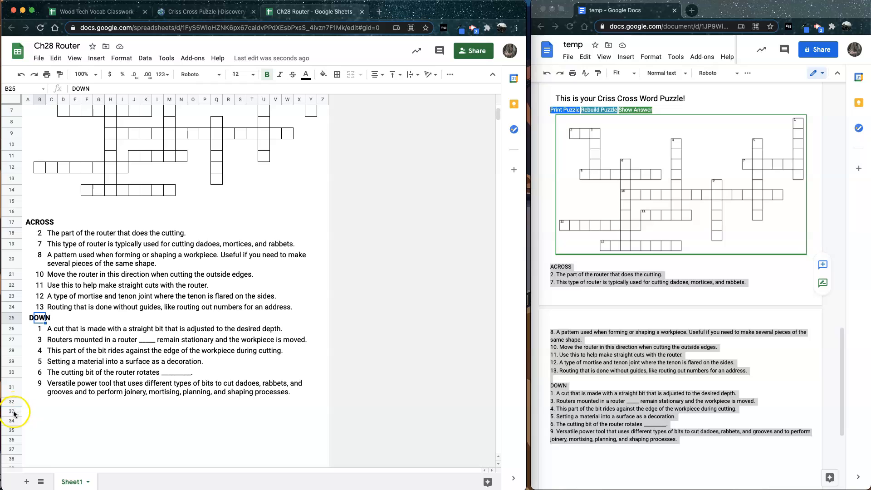
left_click(11, 412)
left_click_drag(12, 412, 17, 111)
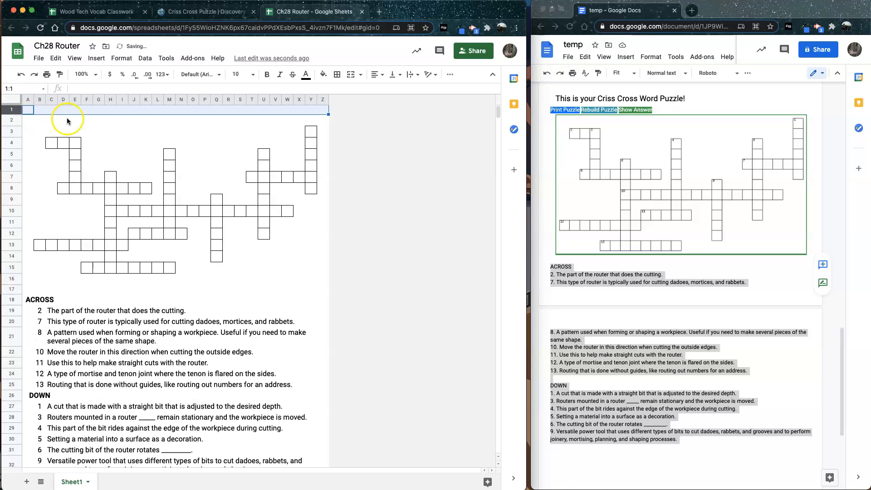
Step: Select cells B1:Y1 in the empty top row and turn the sheet's gridlines back on
left_click(40, 110)
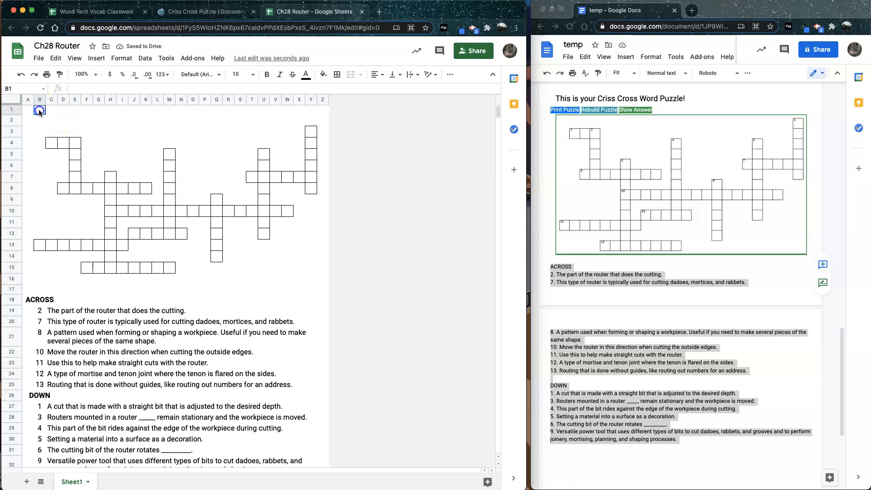
left_click_drag(39, 111, 311, 110)
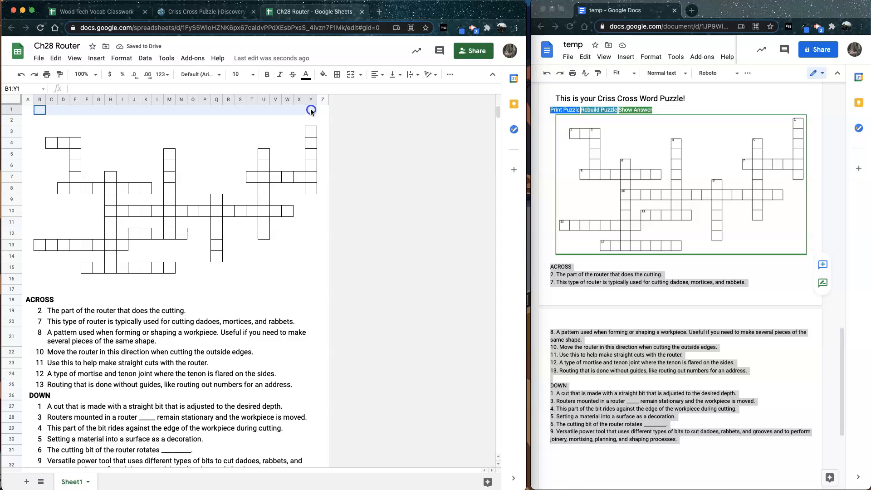
left_click(75, 58)
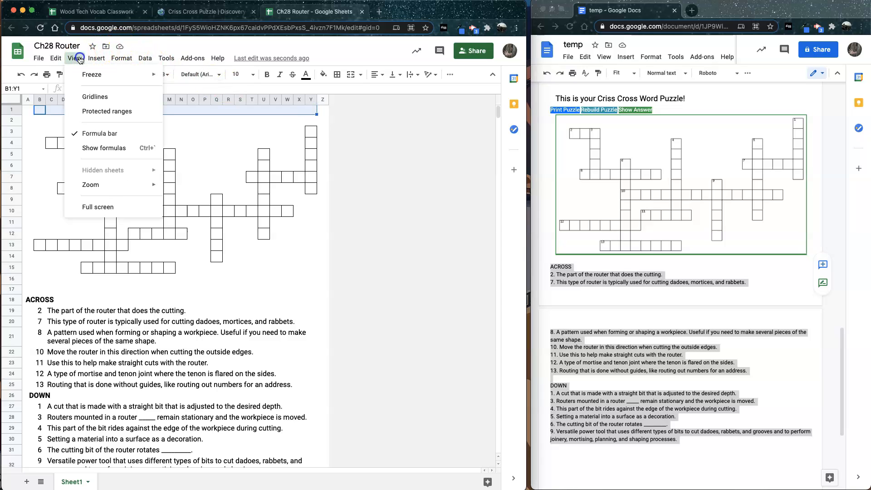
left_click(87, 96)
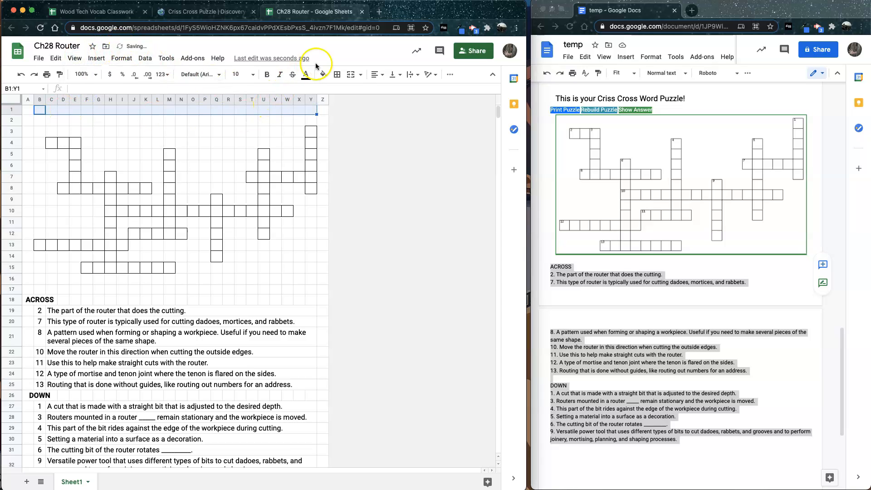
Step: Merge cells B1:Y1 and enter the title "Chapter 28 Router Vocabulary" in the merged cell
left_click(355, 76)
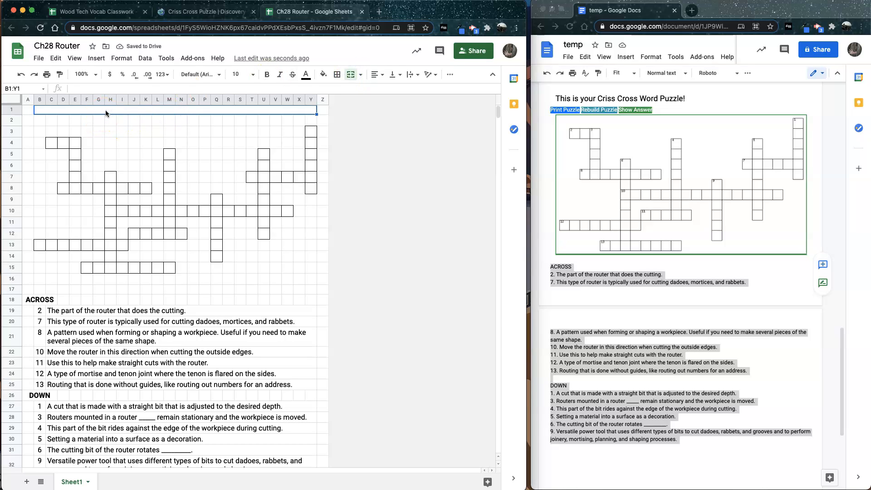
type("Ch")
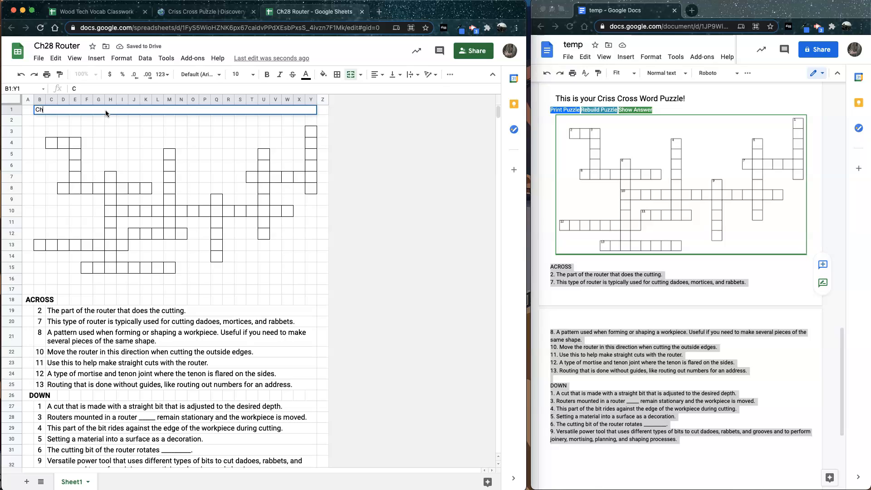
type("apter 28 Router Vocabulary")
key("BackSpace")
key("BackSpace")
key("BackSpace")
key("BackSpace")
key("BackSpace")
key("BackSpace")
key("BackSpace")
key("BackSpace")
key("BackSpace")
key("BackSpace")
type("Router Vocabulary")
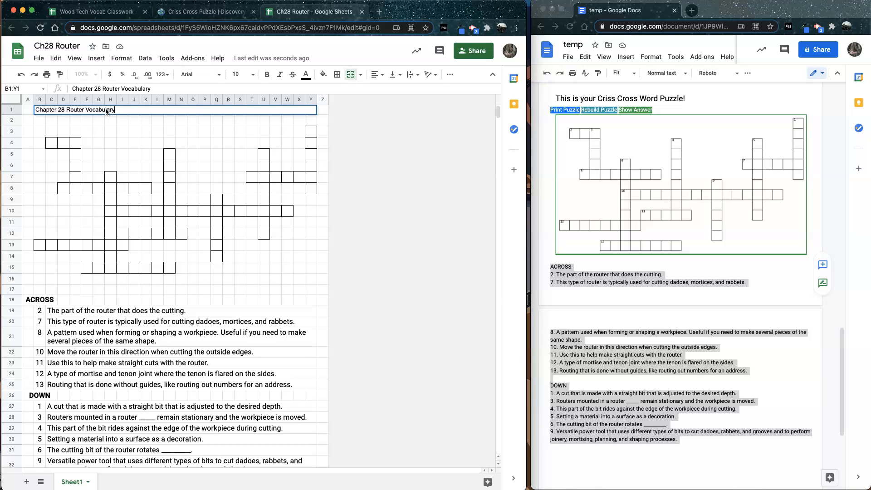
key("Return")
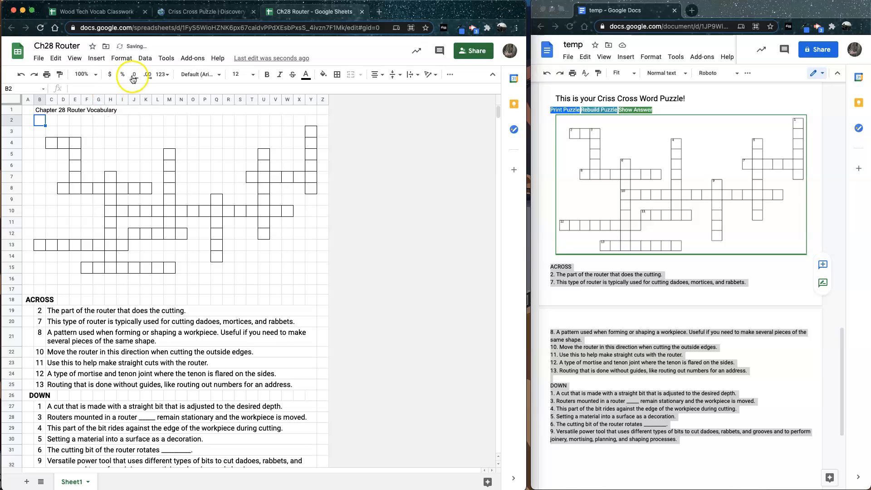
Step: Format the title in row 1 with size 14 Chelsea Market font and center it horizontally
left_click(41, 111)
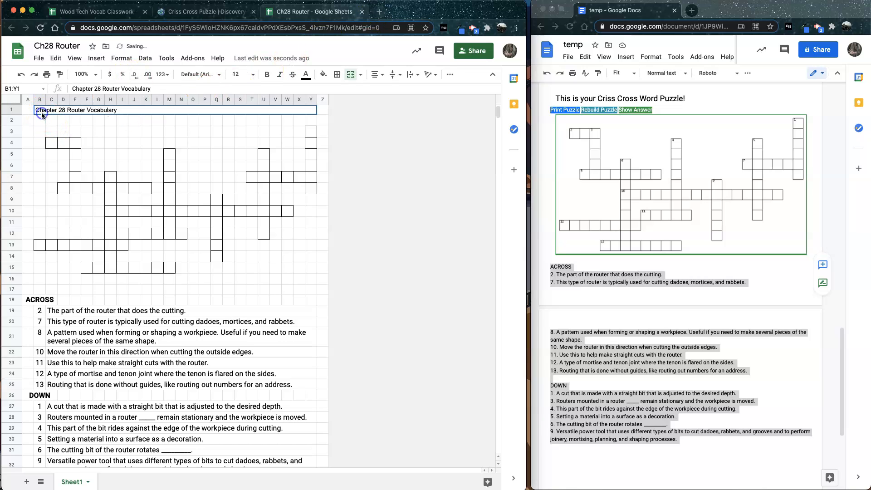
left_click(257, 77)
left_click(244, 191)
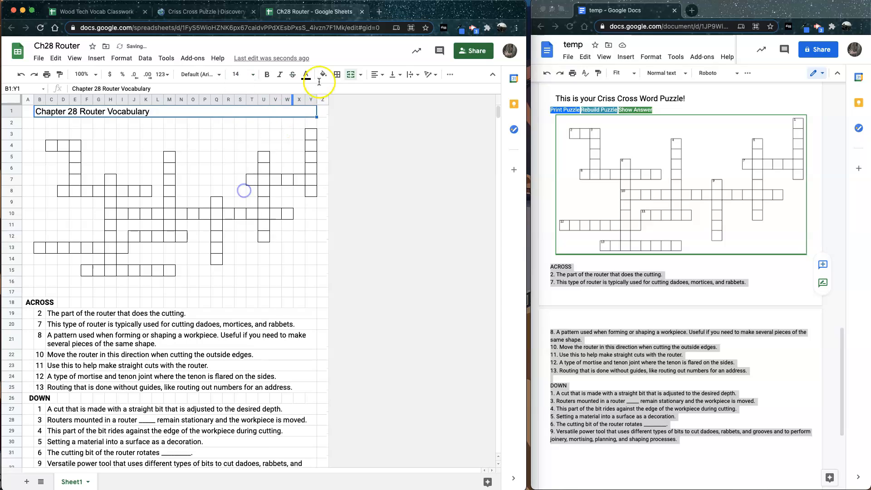
left_click(213, 74)
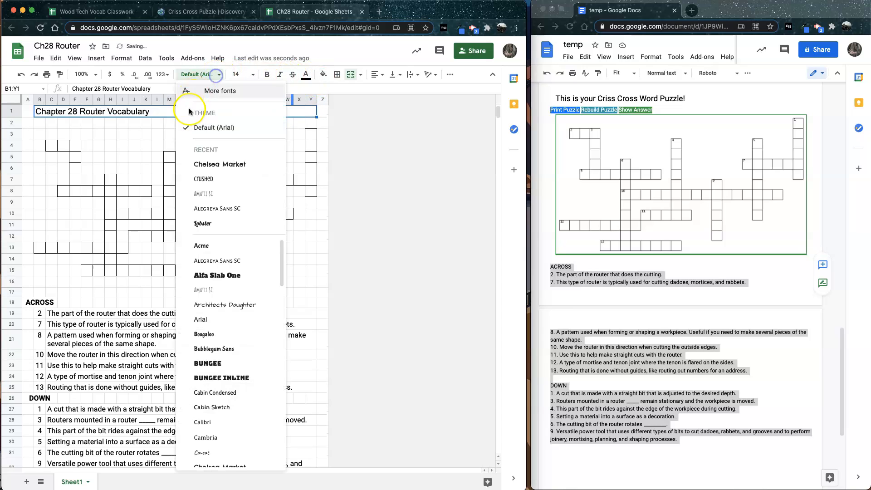
left_click(221, 165)
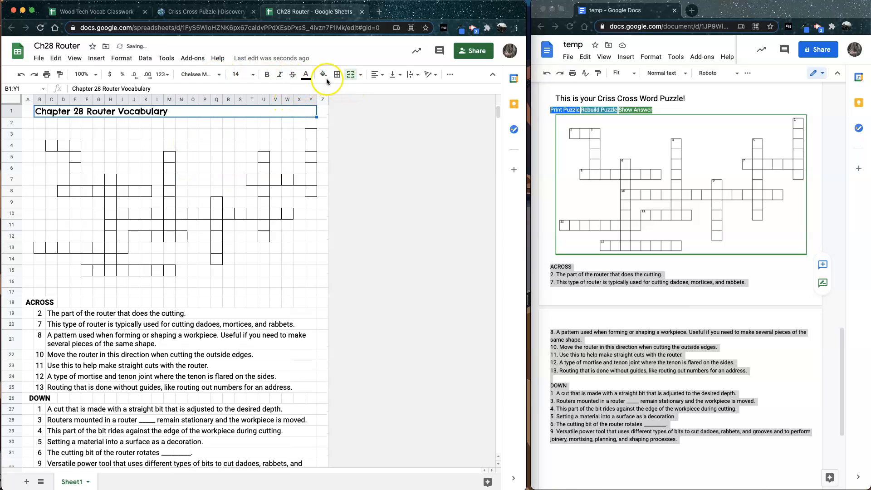
left_click(379, 75)
left_click(388, 94)
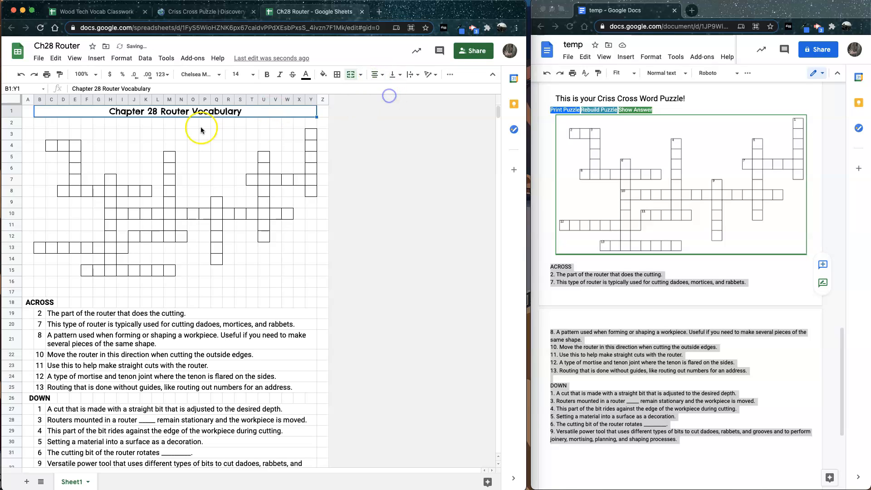
Step: Hide the sheet's gridlines
left_click(323, 247)
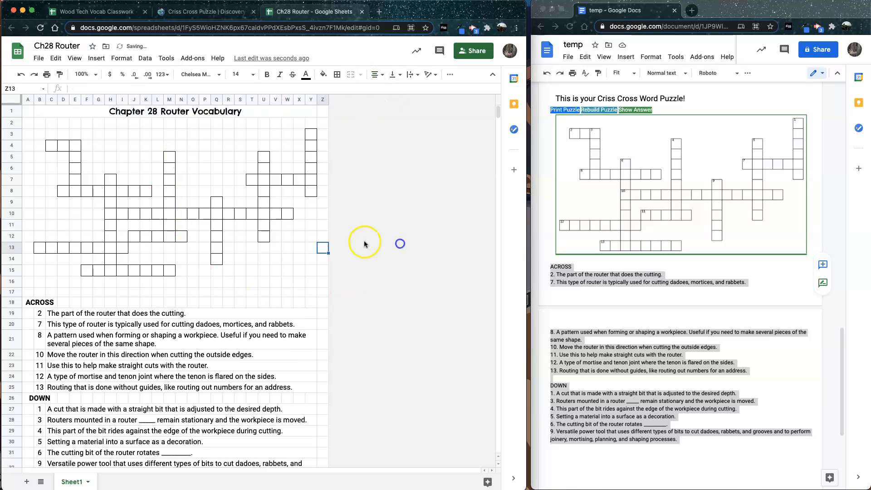
left_click(75, 59)
left_click(87, 97)
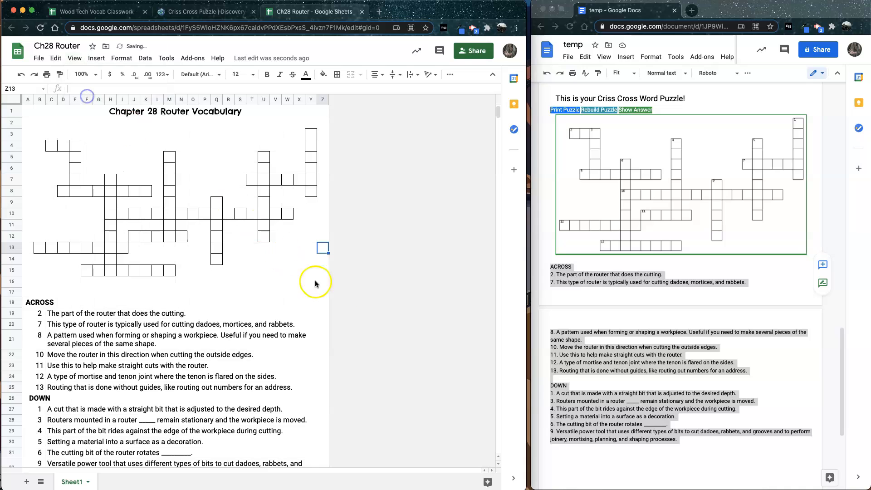
Step: Delete the unused rows 35 to 1000 below the clues
scroll(219, 354, "down", 3)
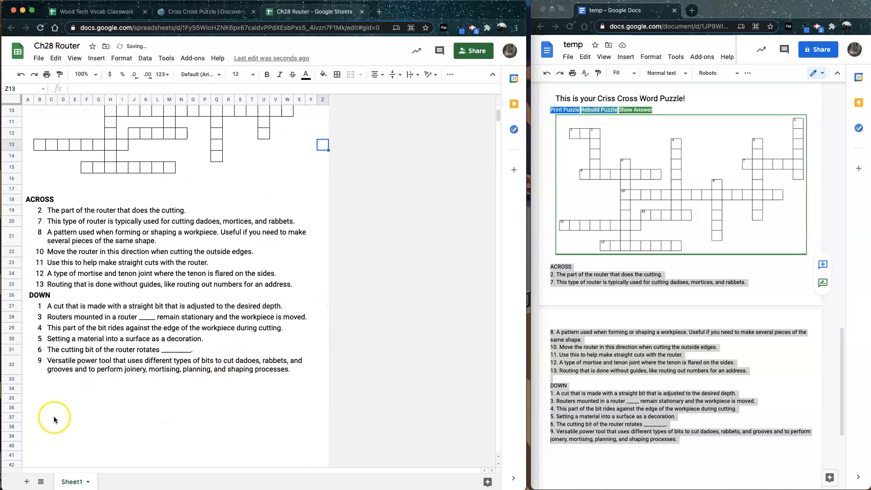
scroll(145, 434, "down", 7)
scroll(146, 434, "up", 2)
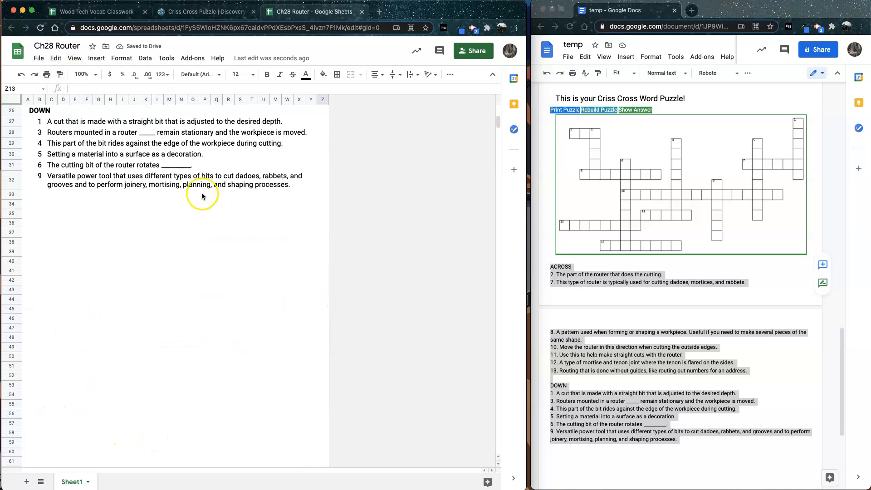
left_click(9, 213)
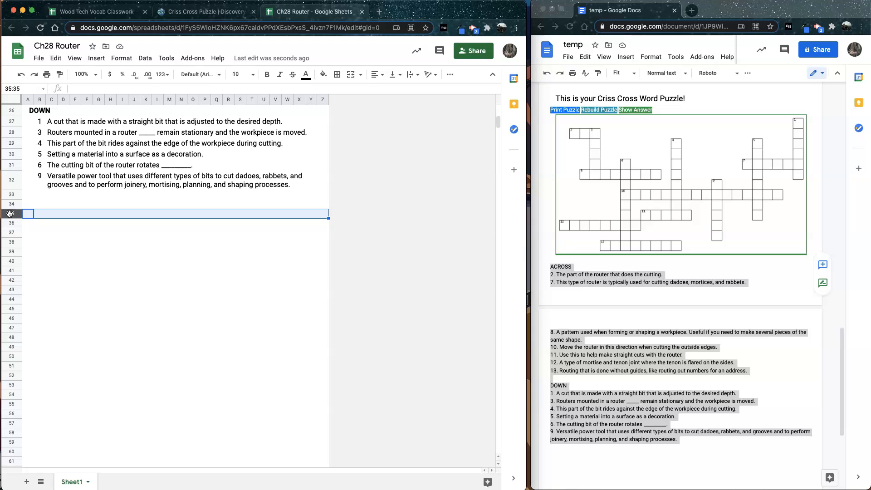
left_click_drag(13, 215, 7, 467)
left_click(12, 140)
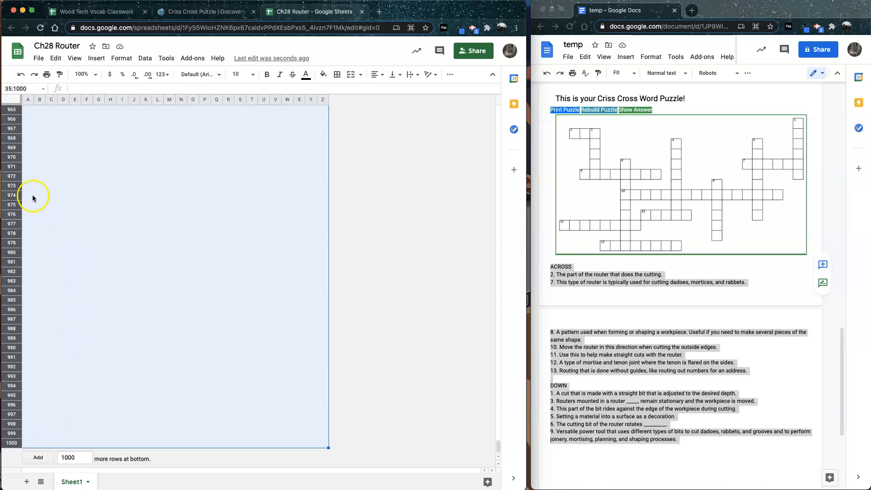
right_click(12, 159)
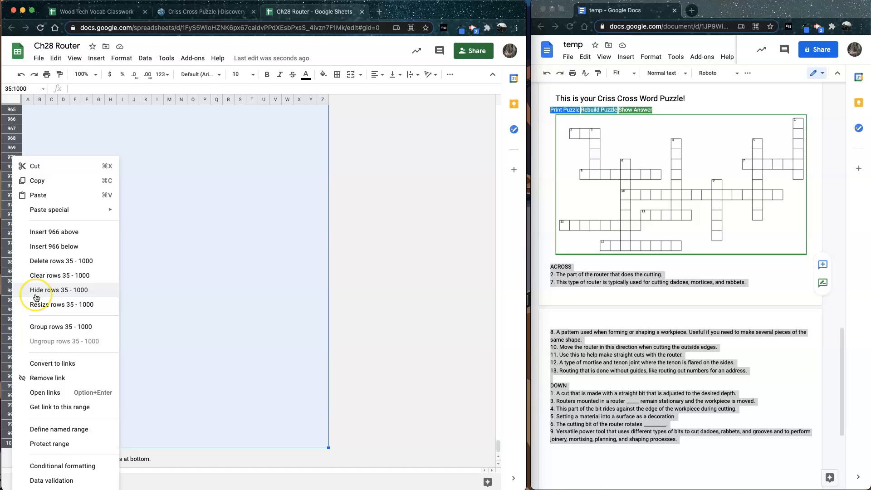
left_click(38, 263)
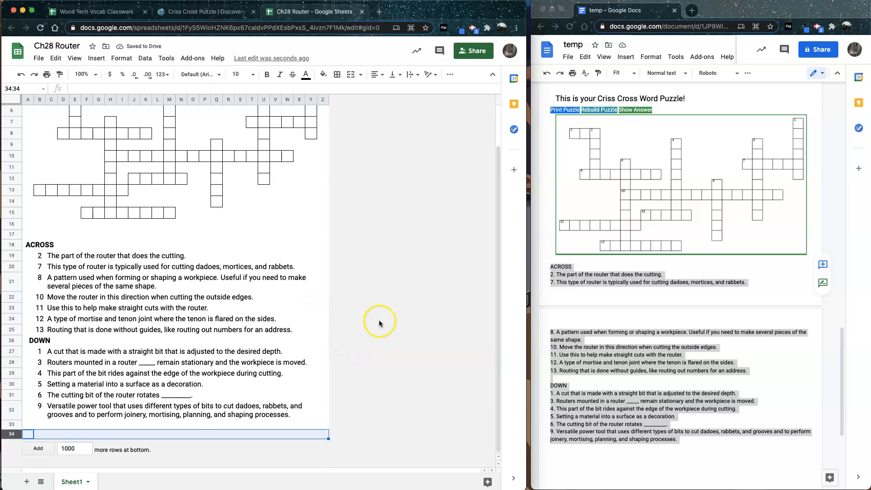
Step: Select the clue block A18:Y34 and open range protection for it
scroll(419, 354, "up", 2)
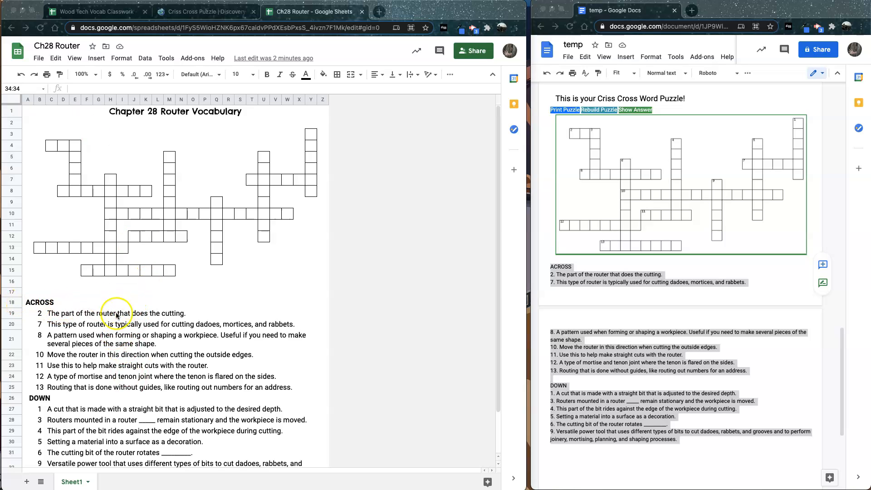
scroll(127, 422, "down", 1)
scroll(127, 422, "down", 2)
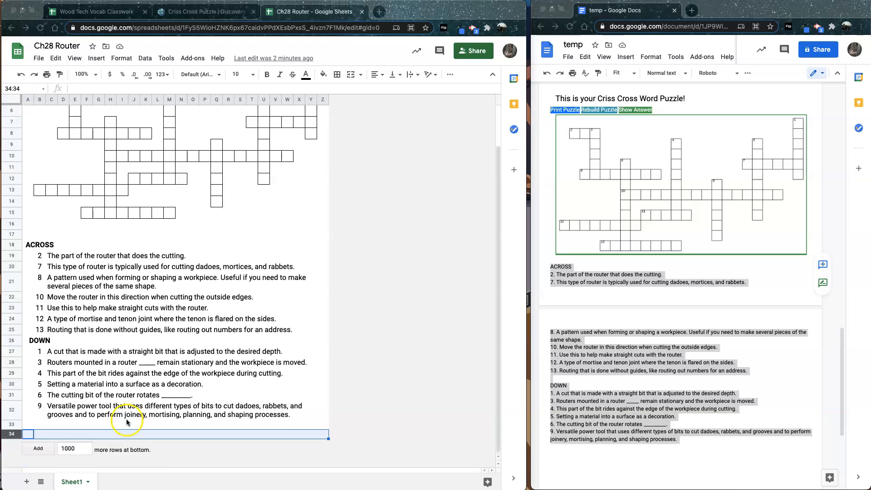
scroll(127, 421, "up", 3)
scroll(127, 421, "down", 3)
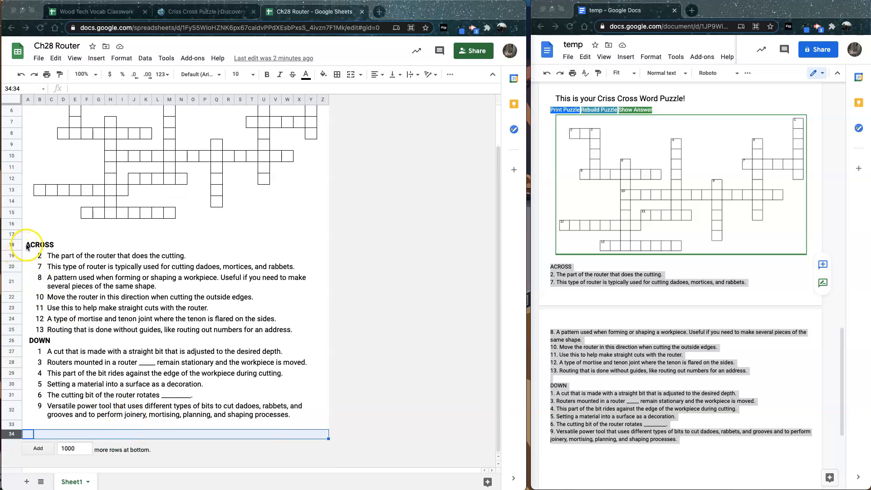
left_click(164, 268)
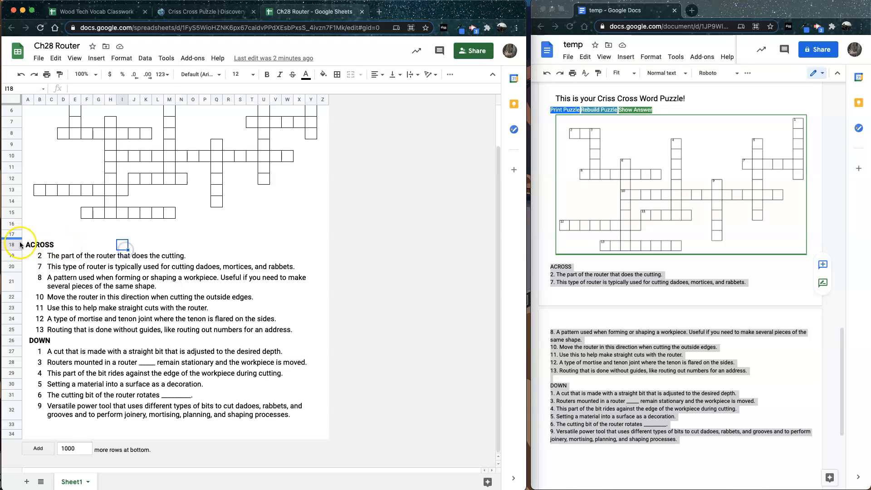
left_click(36, 249)
left_click_drag(36, 249, 265, 431)
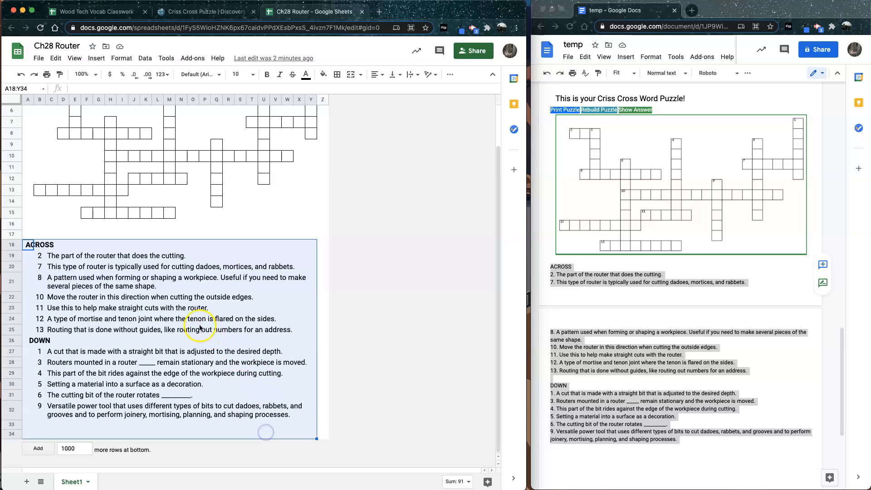
right_click(150, 300)
mouse_move(151, 301)
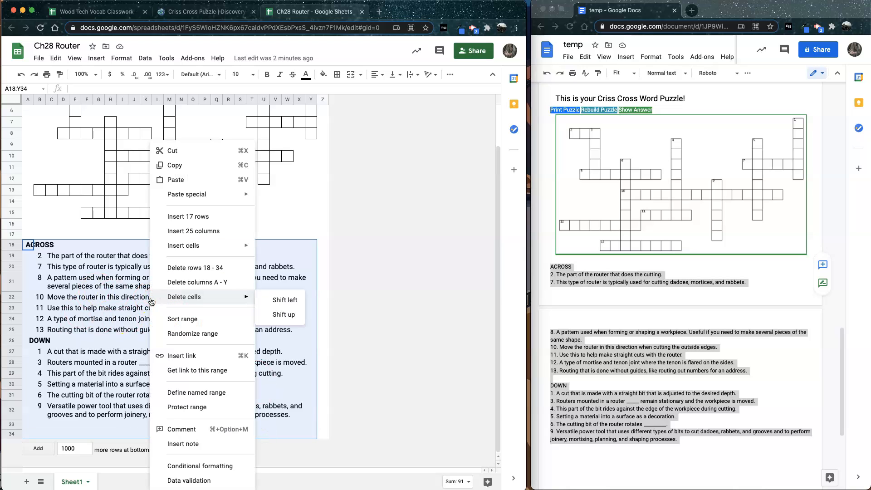
left_click(208, 408)
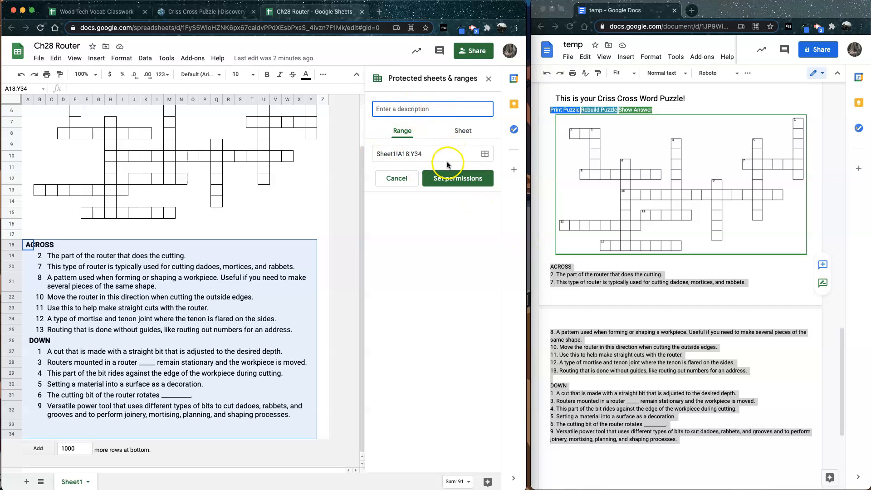
Step: Set the permissions for protected range A18:Y34 so that editing is restricted to "Only you"
left_click(456, 178)
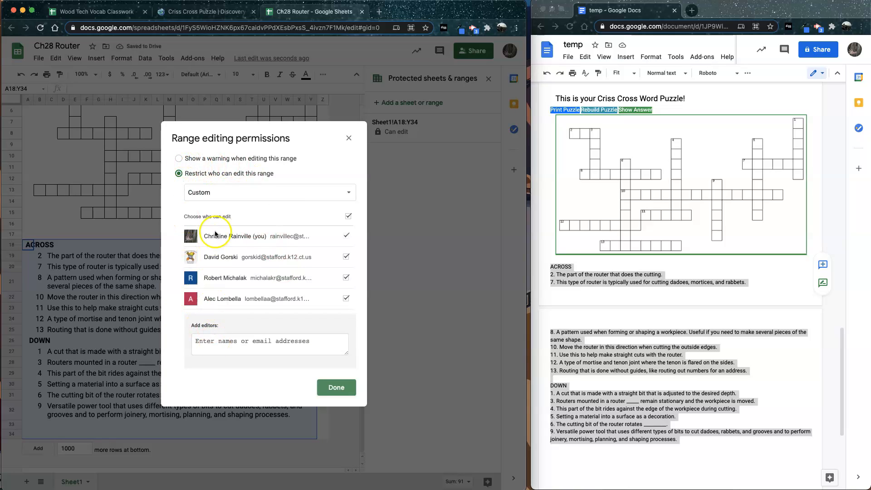
left_click(298, 193)
left_click(231, 174)
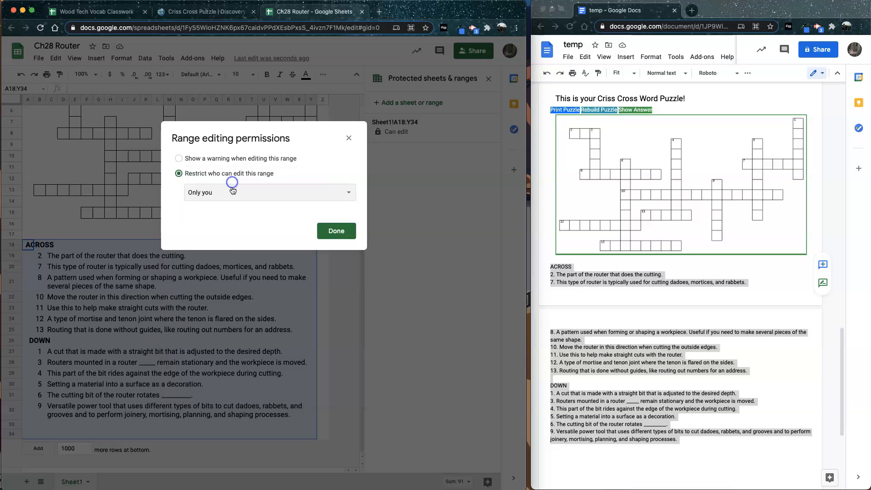
left_click(336, 231)
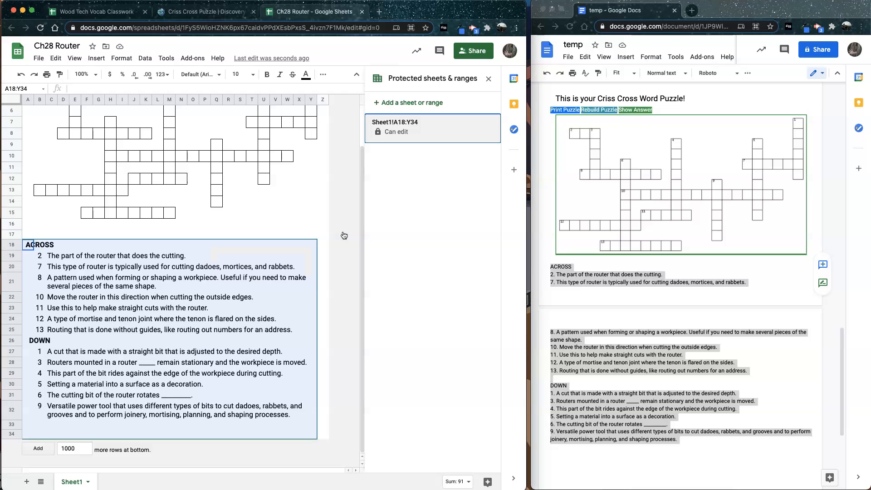
left_click(457, 153)
Step: Enter clue numbers beside the answer boxes: 2 in B4, 3 in E3, 8 in C8 and 6 in H6
scroll(143, 358, "up", 3)
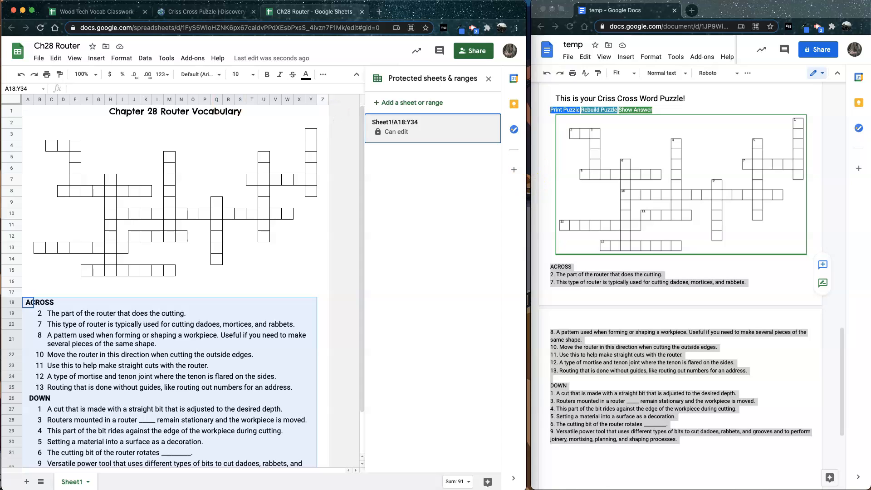
left_click(27, 292)
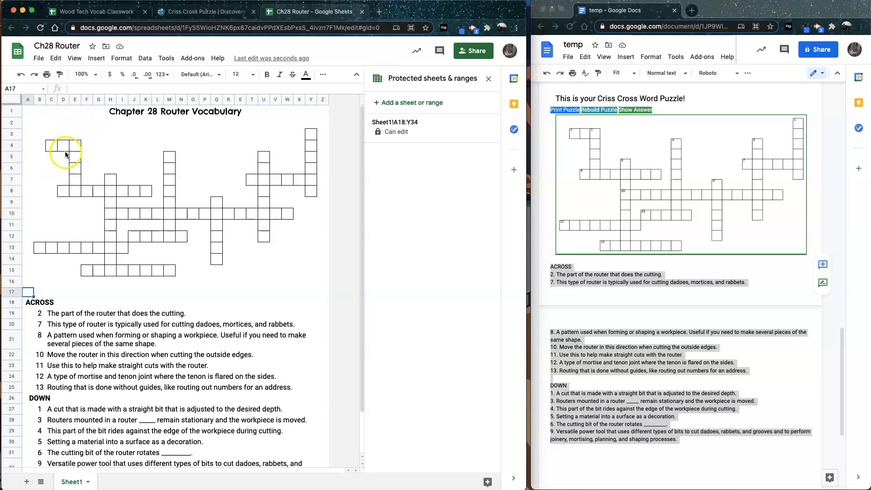
left_click(38, 147)
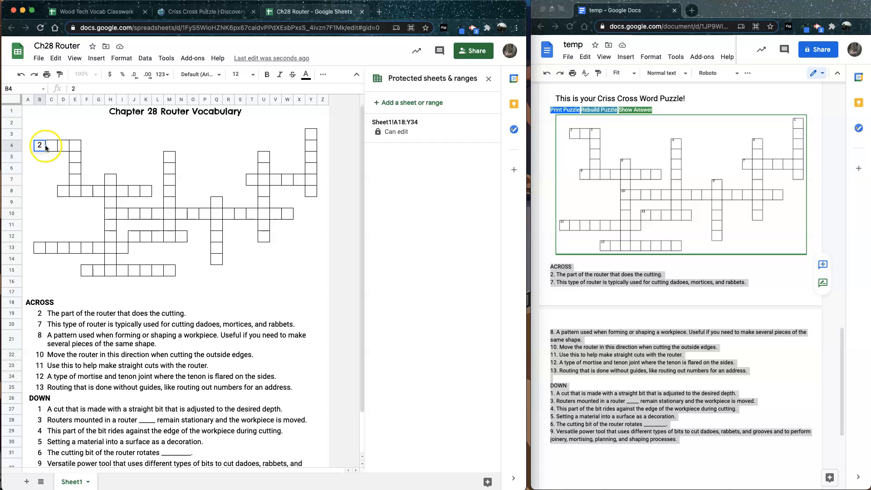
left_click(77, 139)
type("3")
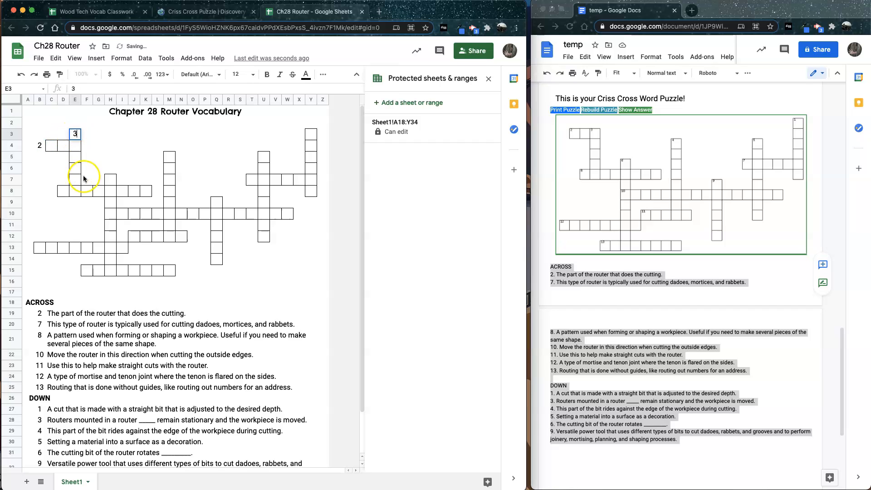
left_click(53, 192)
type("8")
left_click(113, 170)
type("6")
Step: Enter clue numbers 10 in G10, 12 in A13, 13 in E15 and 11 in I12
left_click(101, 214)
type("10")
left_click(30, 249)
type("12")
left_click(76, 272)
type("13")
left_click(122, 236)
type("11")
Step: Enter the remaining clue numbers: 4 in M4, 9 in Q8, 7 in S7, 5 in U4 and 1 in Y2
left_click(170, 145)
type("4")
left_click(216, 191)
type("9")
left_click(240, 179)
type("7")
left_click(264, 145)
type("5")
left_click(311, 123)
type("1")
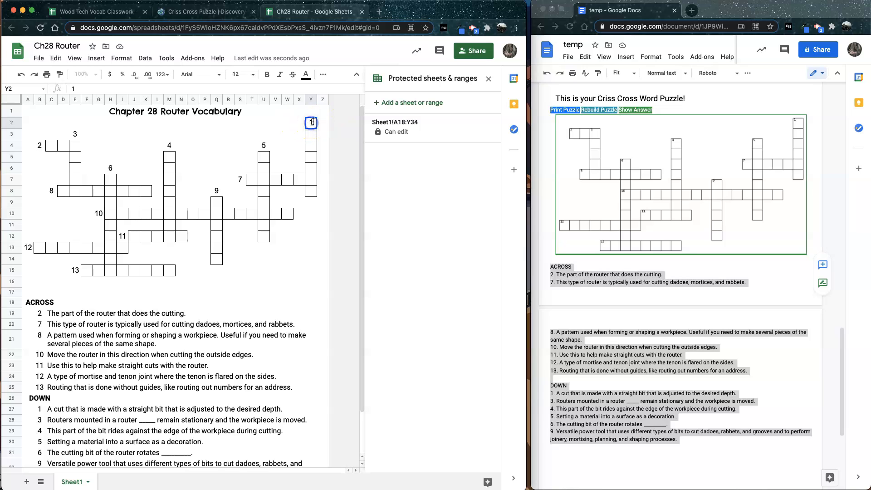
left_click(286, 126)
Step: Set the font size of clue number 1 in cell Y2 to 9
left_click(315, 125)
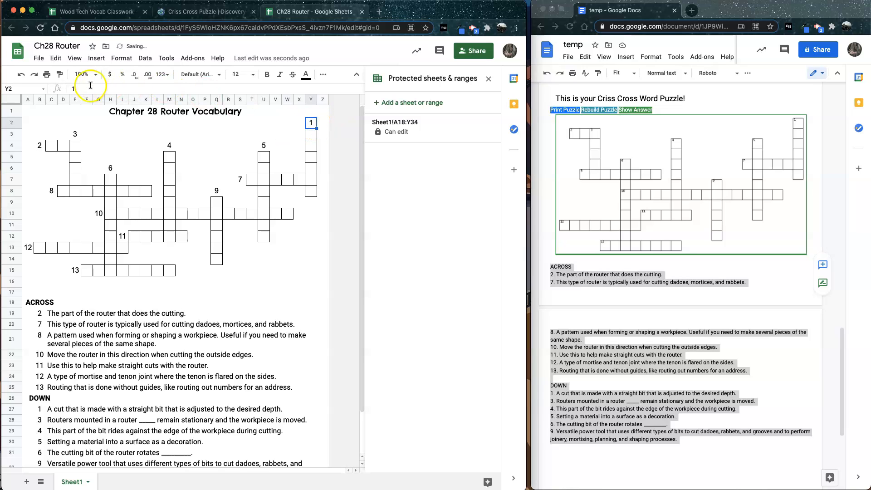
left_click(255, 75)
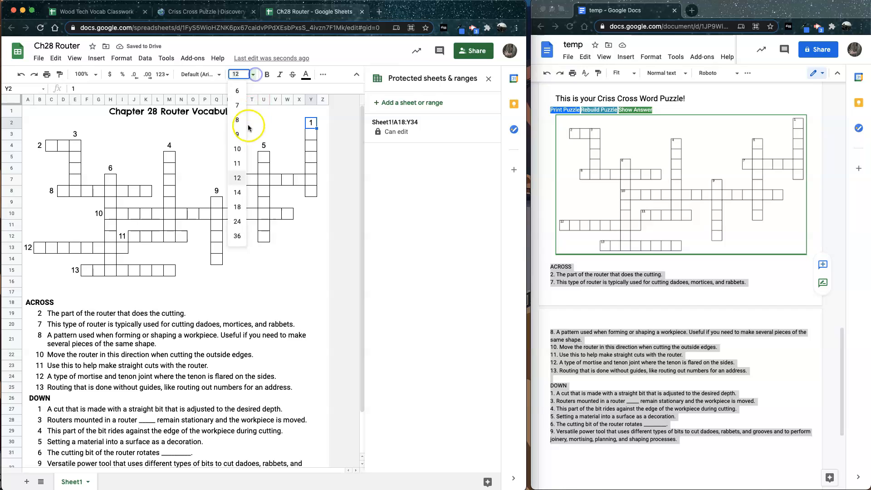
left_click(235, 134)
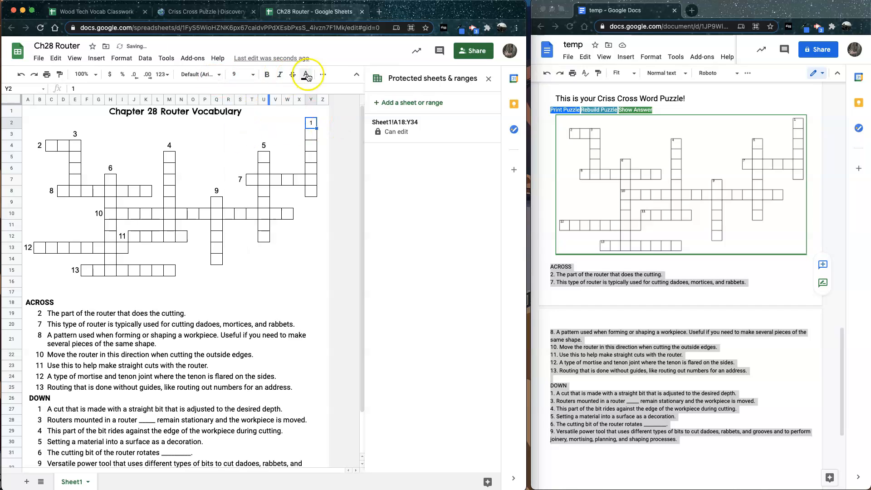
Step: Close the protected ranges pane and align clue number 1 in cell Y2 to the bottom of its cell
left_click(488, 79)
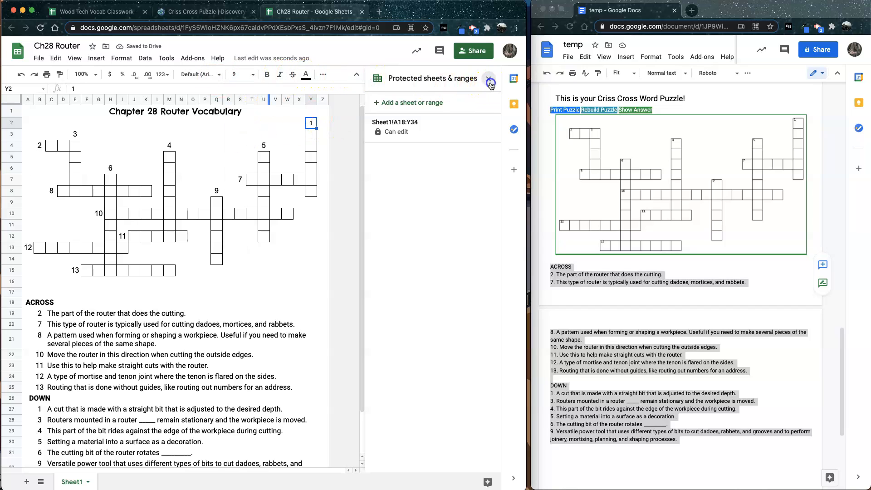
left_click(398, 79)
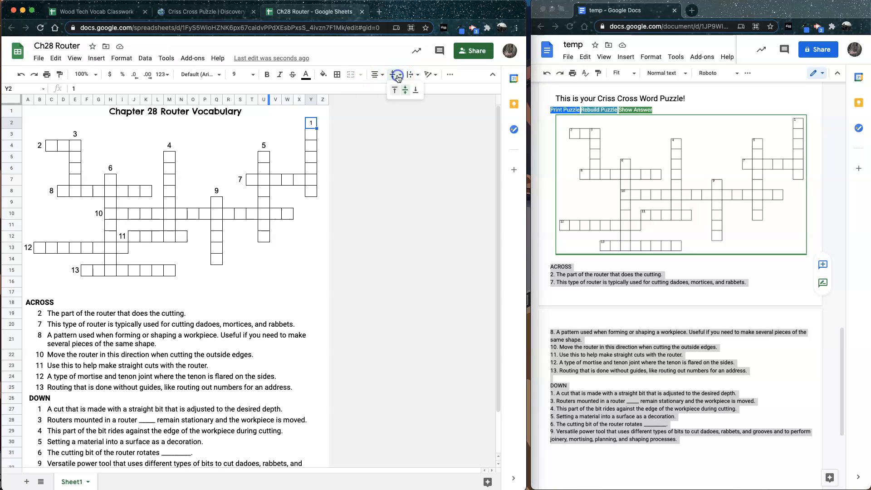
left_click(415, 91)
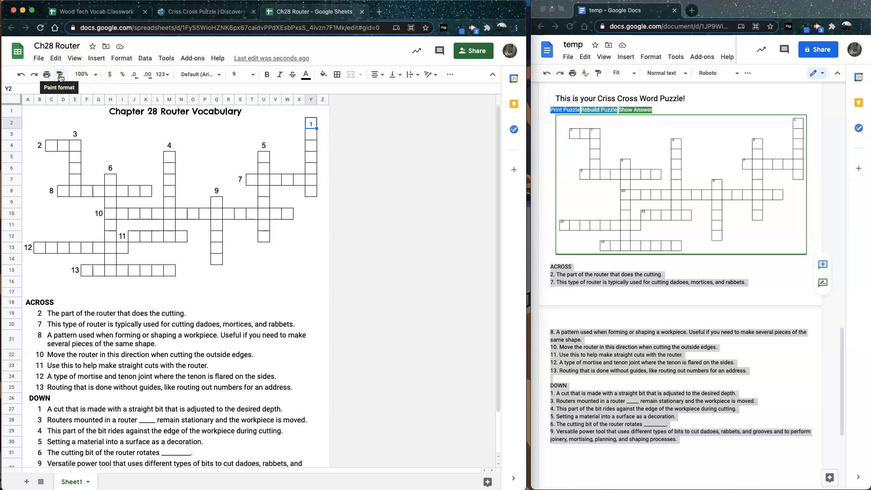
Step: Copy the formatting of Y2 onto the down clue numbers in U4, Q8, M4, H6 and E3
left_click(60, 74)
left_click(263, 146)
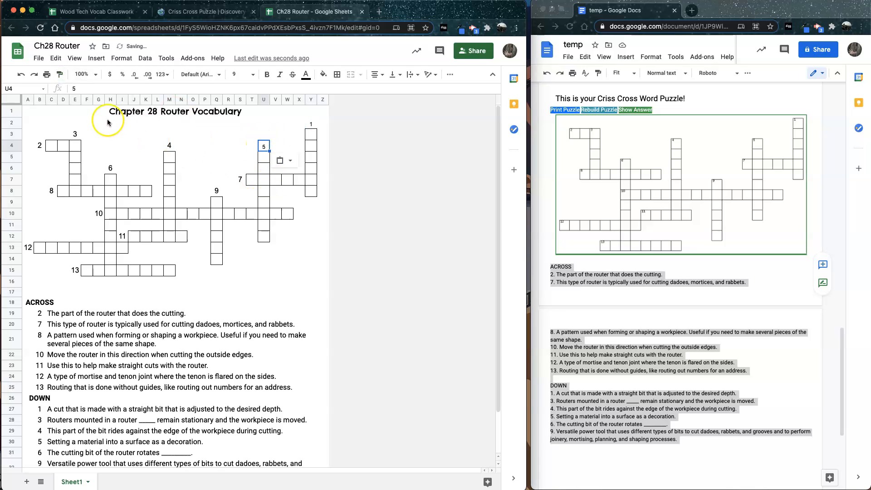
left_click(60, 75)
left_click(216, 191)
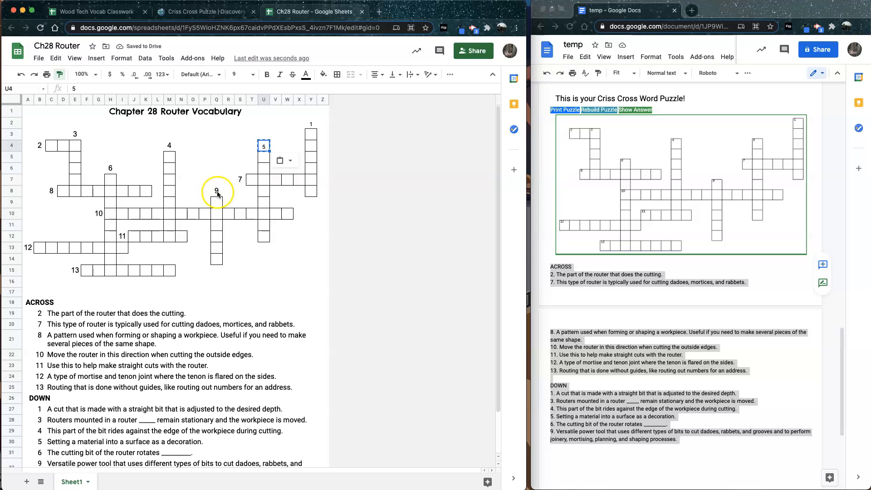
left_click(59, 76)
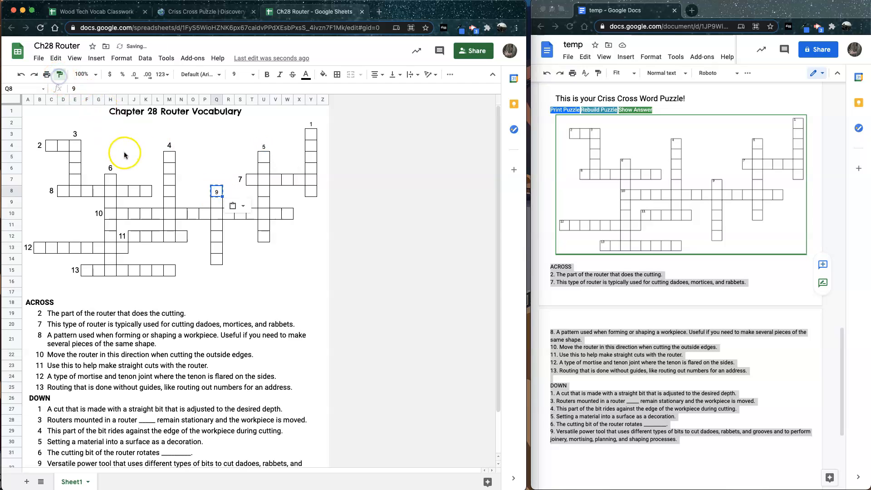
left_click(169, 146)
left_click(58, 75)
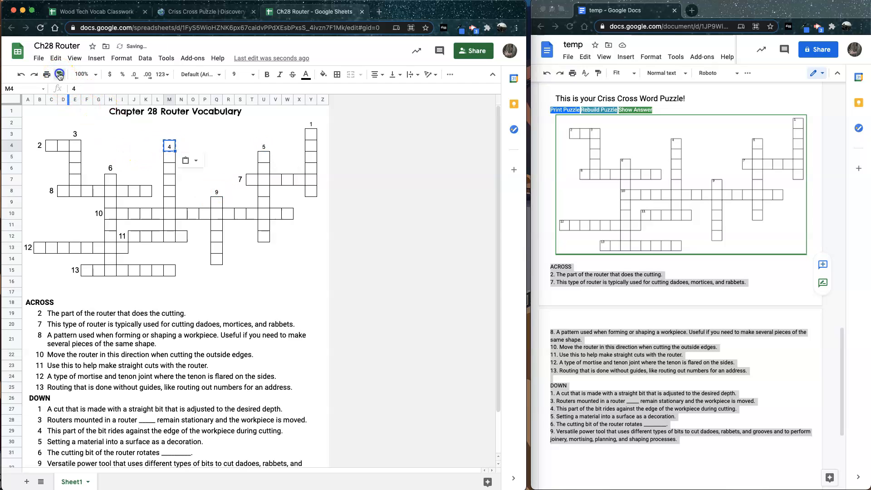
left_click(111, 169)
left_click(59, 76)
left_click(76, 136)
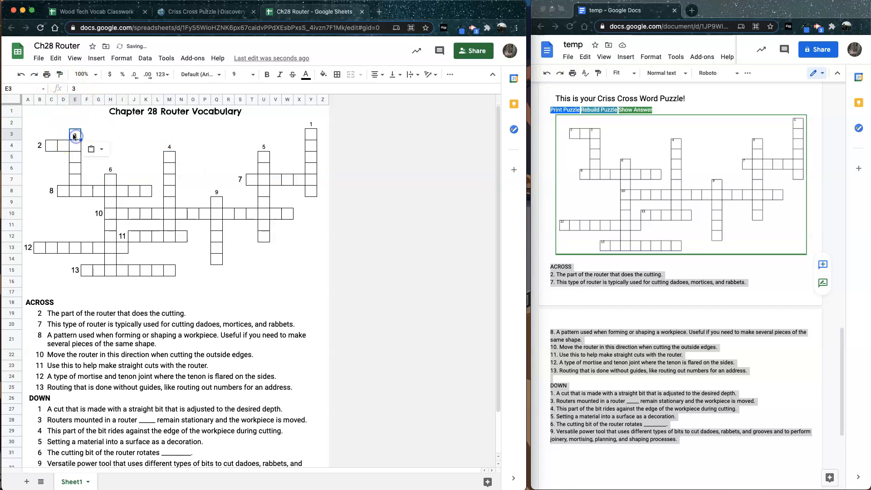
left_click(60, 76)
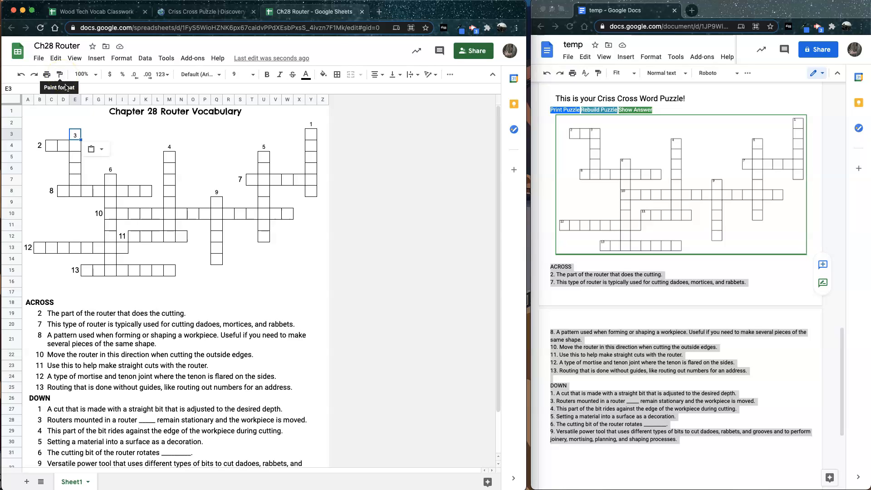
Step: Right-align clue number 2 in cell B4 and set its font size to 9
left_click(41, 146)
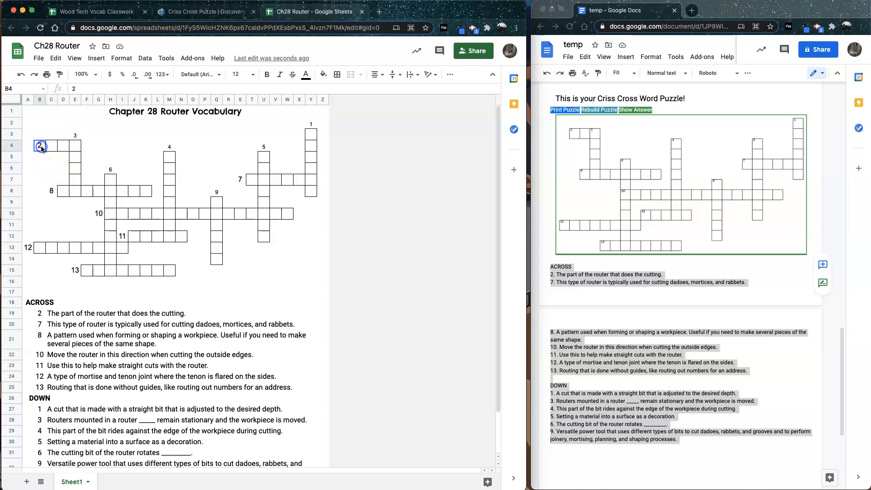
left_click(383, 78)
left_click(398, 86)
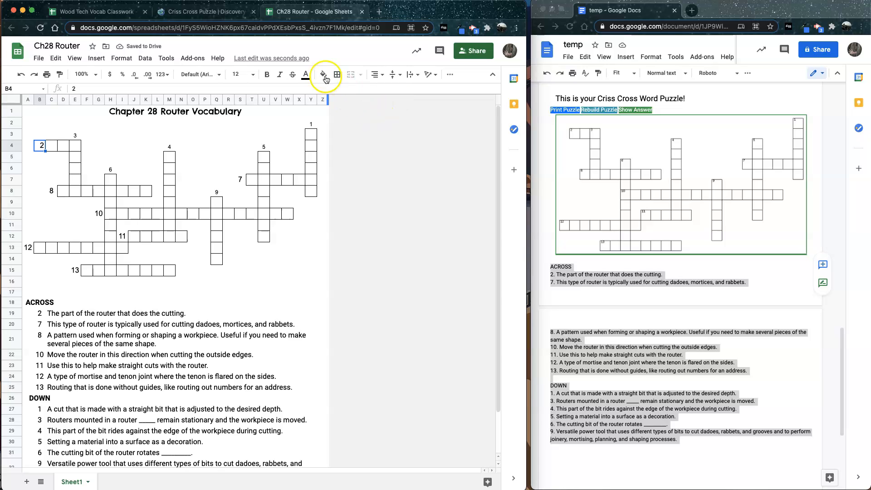
left_click(254, 75)
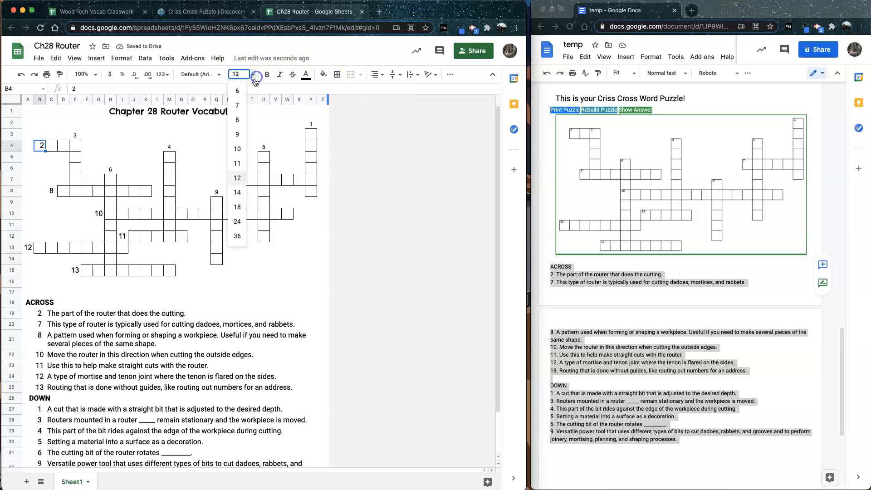
left_click(242, 137)
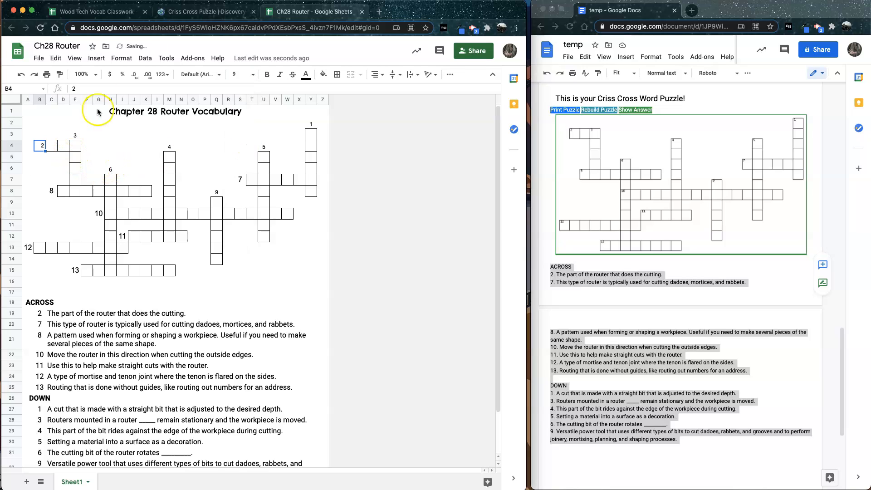
Step: Copy the formatting of B4 onto the across clue numbers in C8, A13, G10, E15 and I12
left_click(59, 75)
left_click(51, 192)
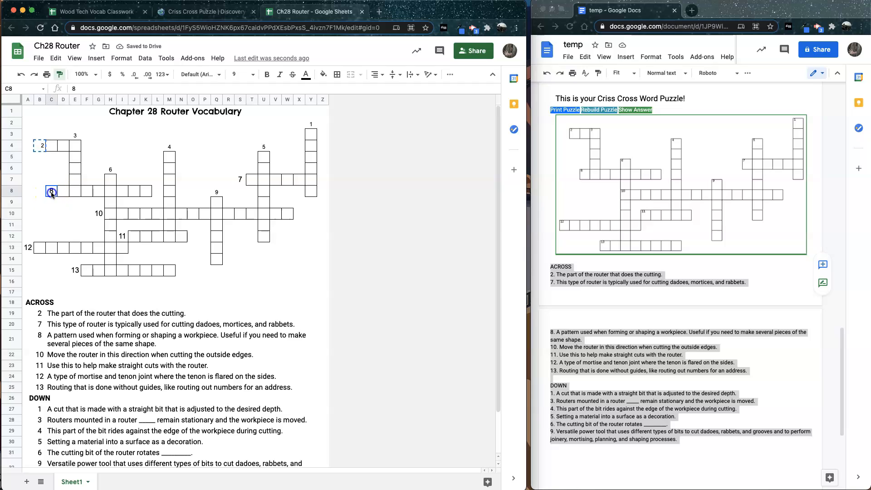
left_click(60, 75)
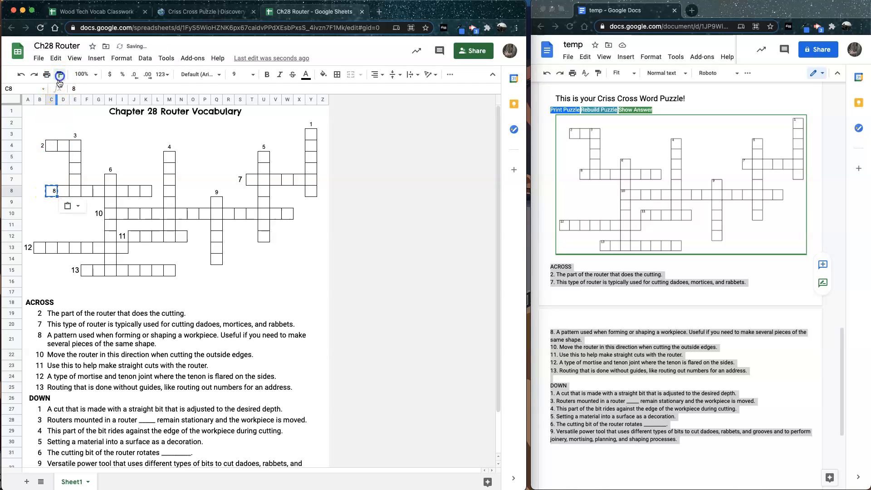
left_click(30, 248)
left_click(60, 74)
left_click(97, 214)
left_click(61, 76)
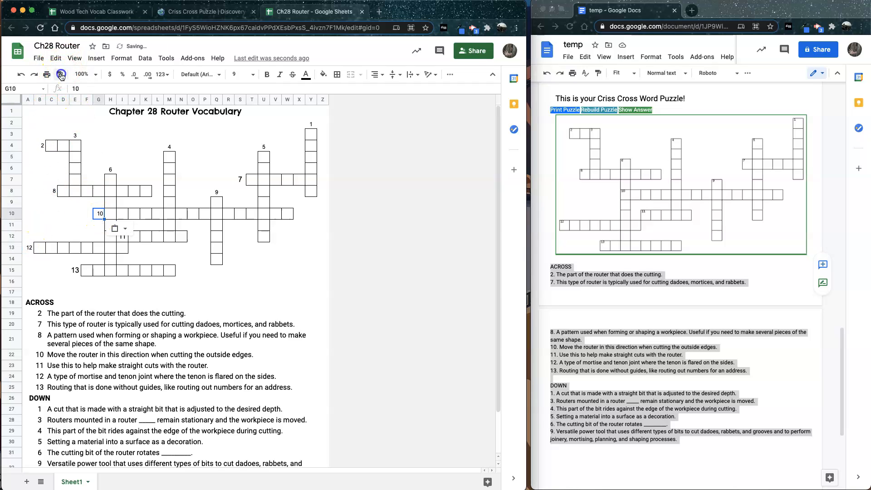
left_click(75, 271)
left_click(123, 236)
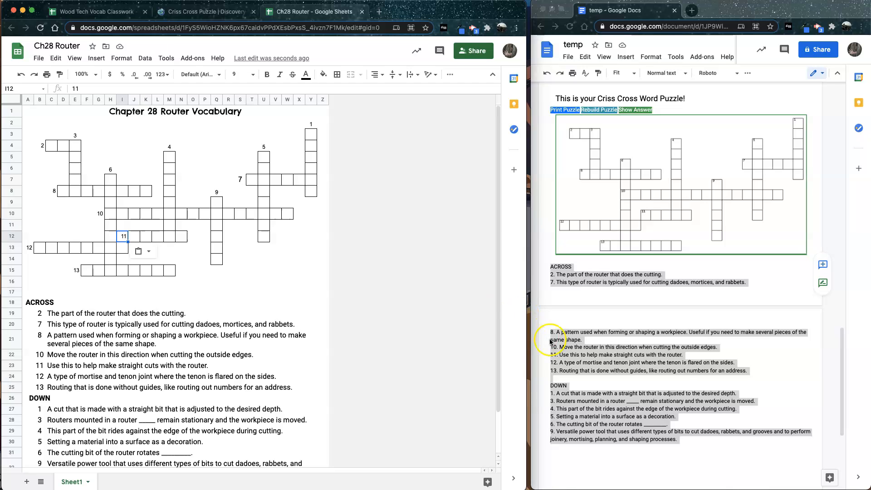
left_click(372, 113)
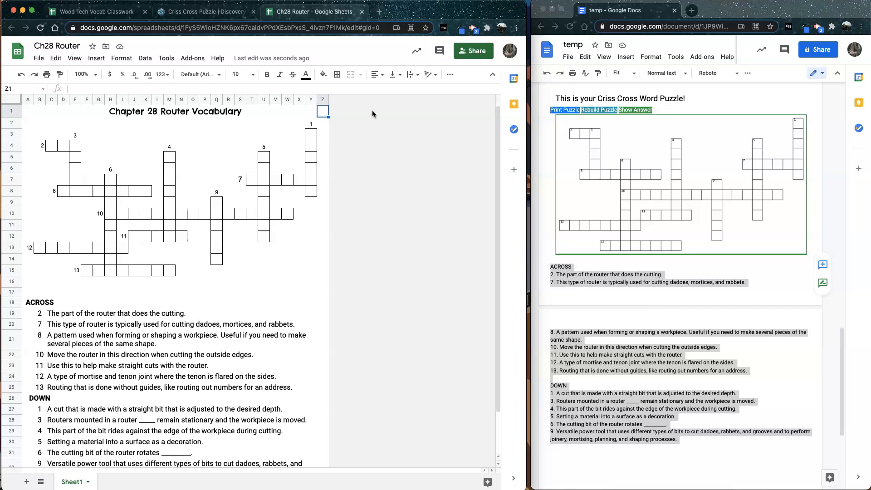
left_click(371, 145)
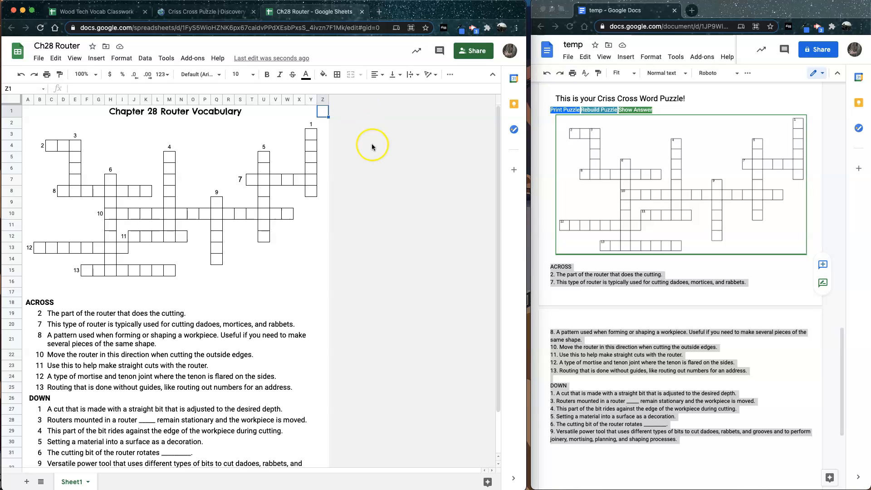